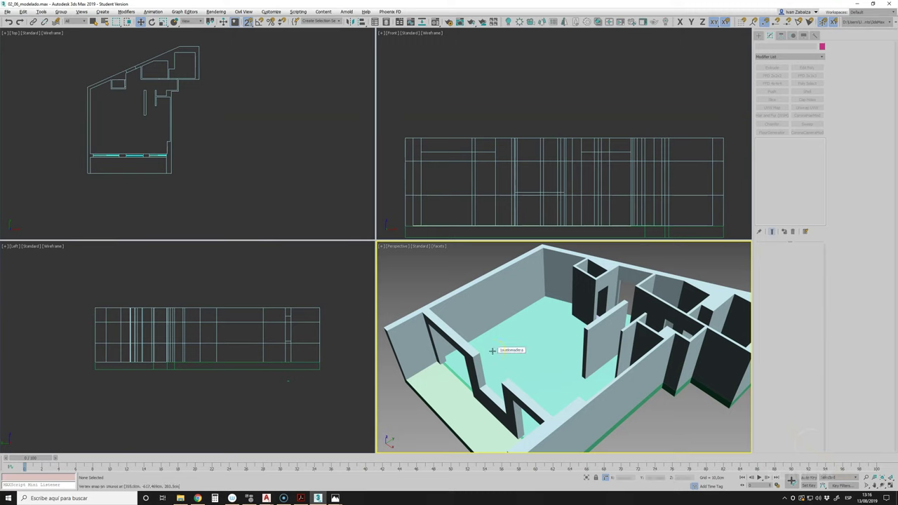
Bring the FloorGenerator 2.10 page to the front in Chrome and go to its free version download.
click(431, 385)
click(530, 335)
click(452, 406)
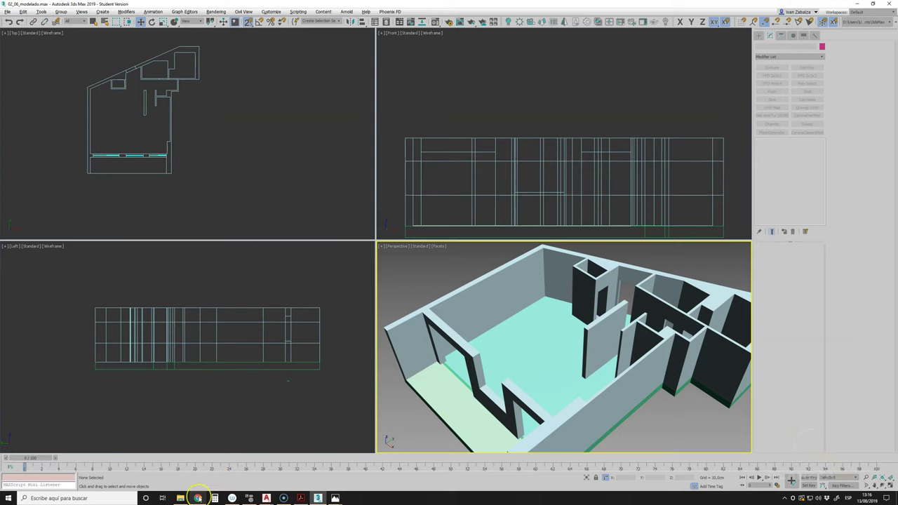
mouse_move(197, 498)
click(199, 475)
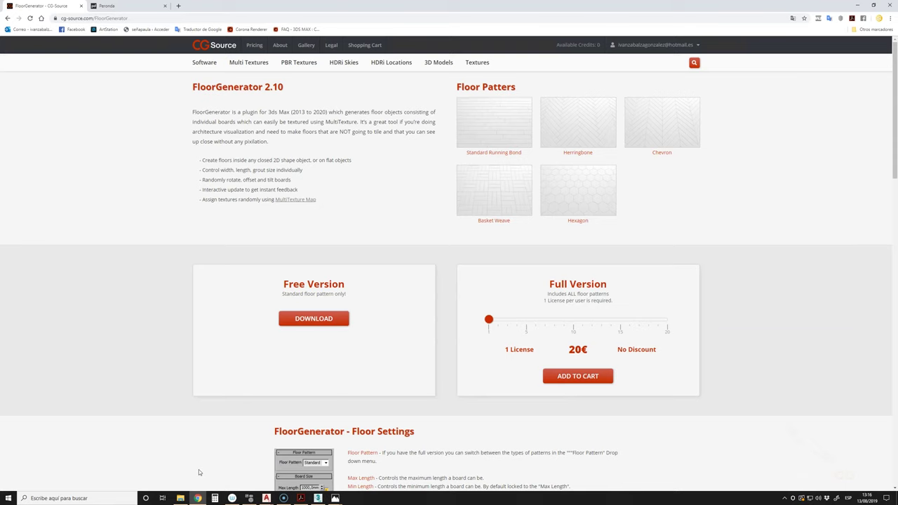
click(314, 319)
Look over the FloorGenerator floor pattern thumbnails, then open the account menu.
click(513, 203)
click(592, 204)
click(656, 44)
Browse the Lightwood Sand wood plank textures from Sand 10 through Sand 13.
click(320, 470)
mouse_move(335, 498)
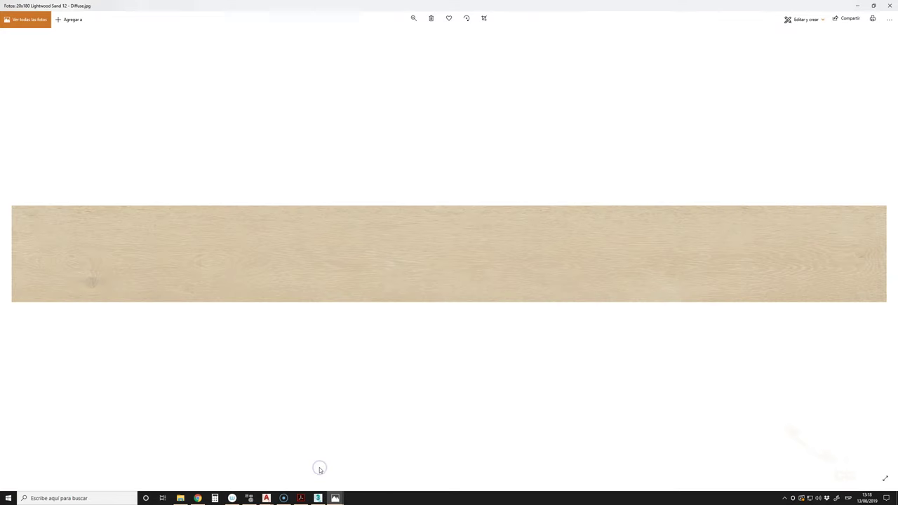
click(18, 254)
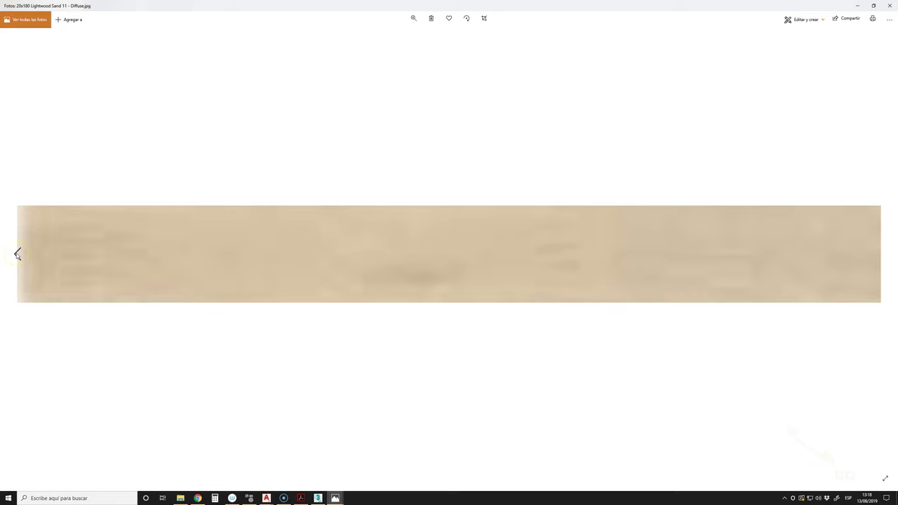
click(18, 254)
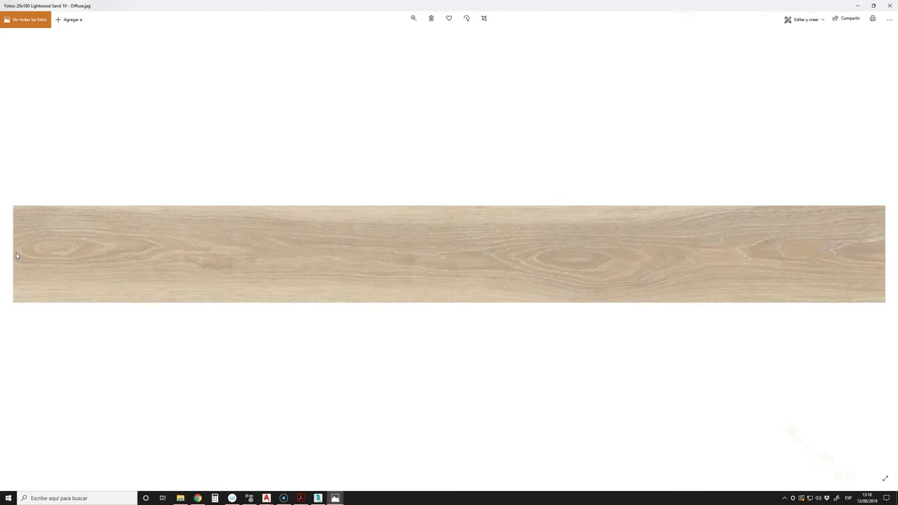
click(881, 254)
click(880, 254)
click(881, 253)
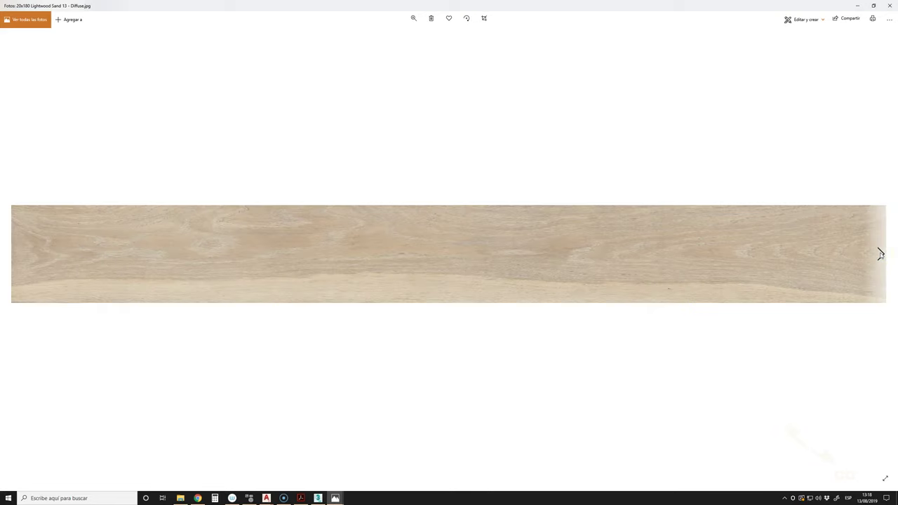
Browse the DETROIT ANTHRACITE 100X100 tile texture variations, ending on the 77754 variant.
click(372, 469)
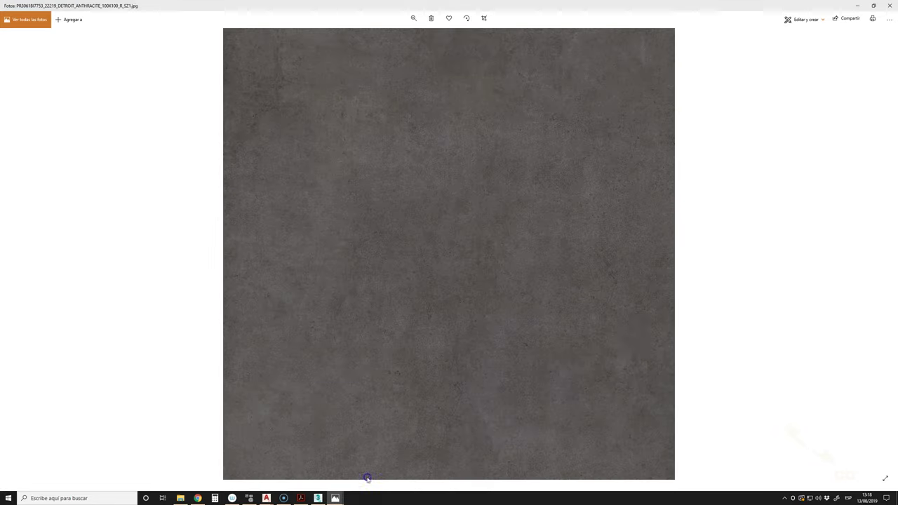
click(880, 255)
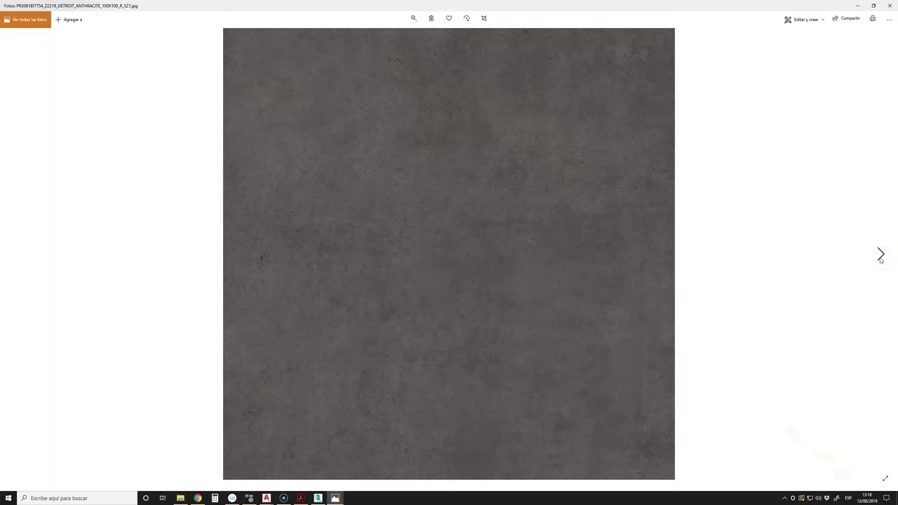
click(882, 257)
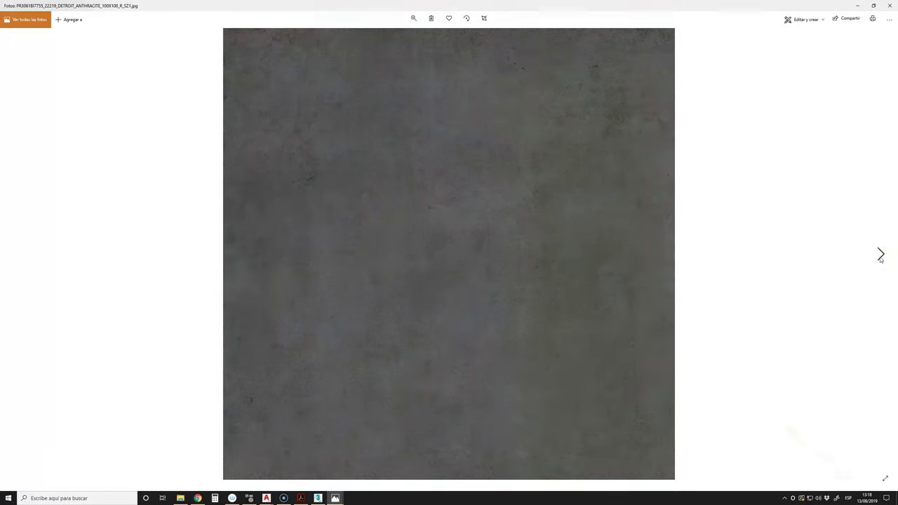
click(881, 257)
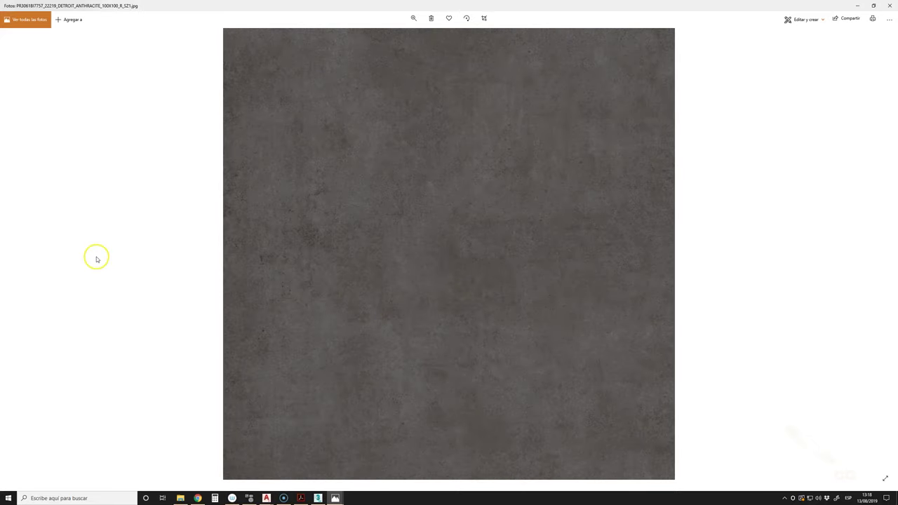
click(17, 253)
click(18, 254)
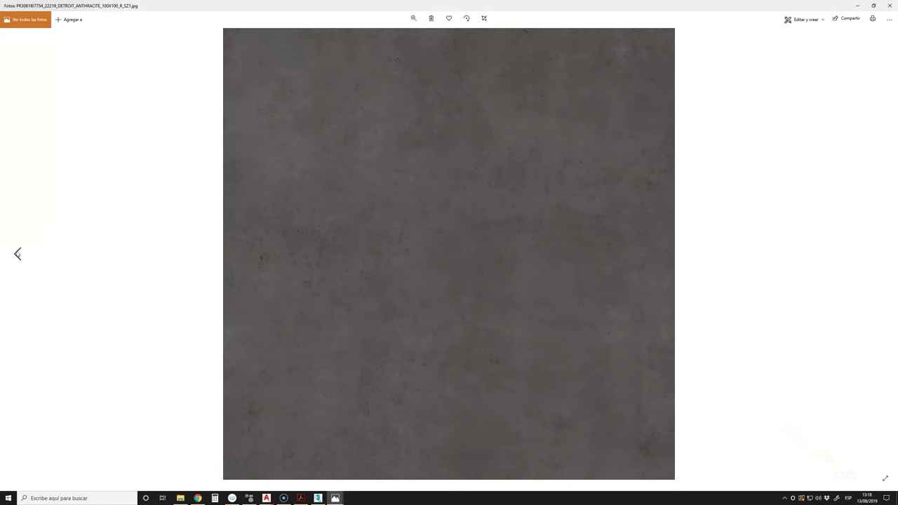
click(17, 253)
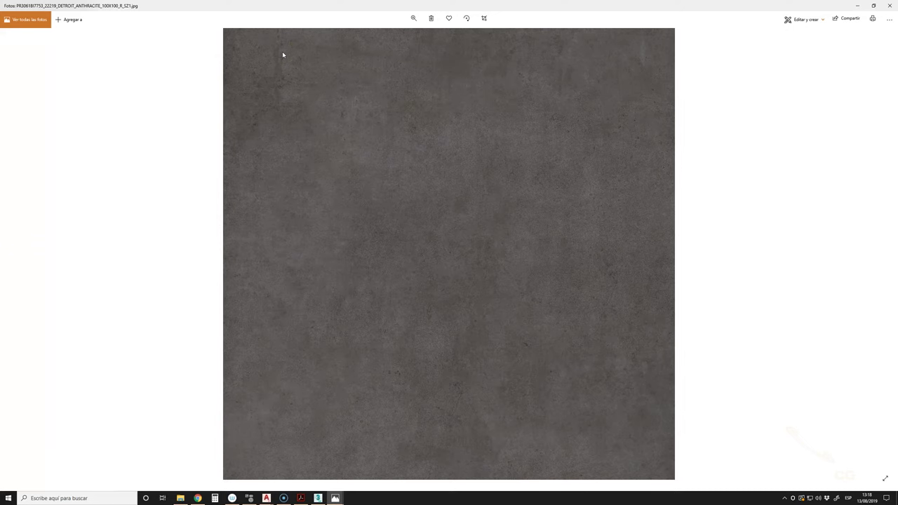
click(18, 254)
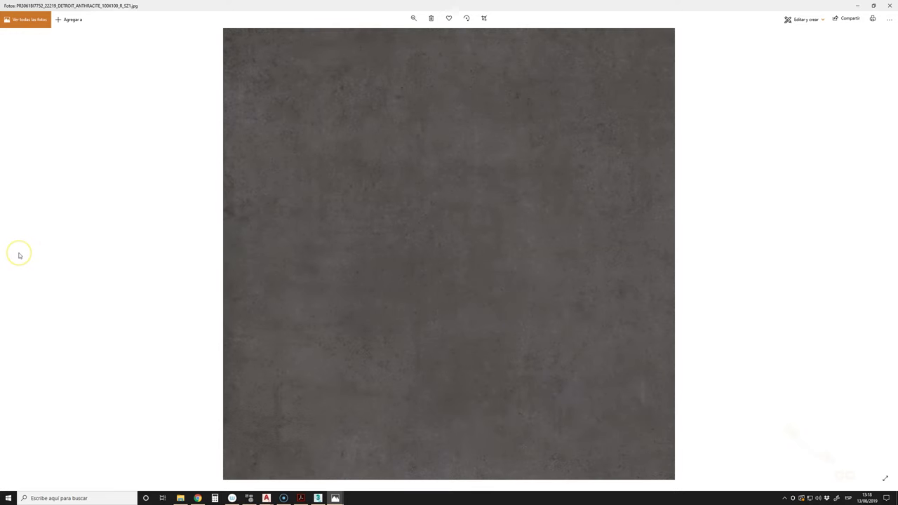
click(881, 254)
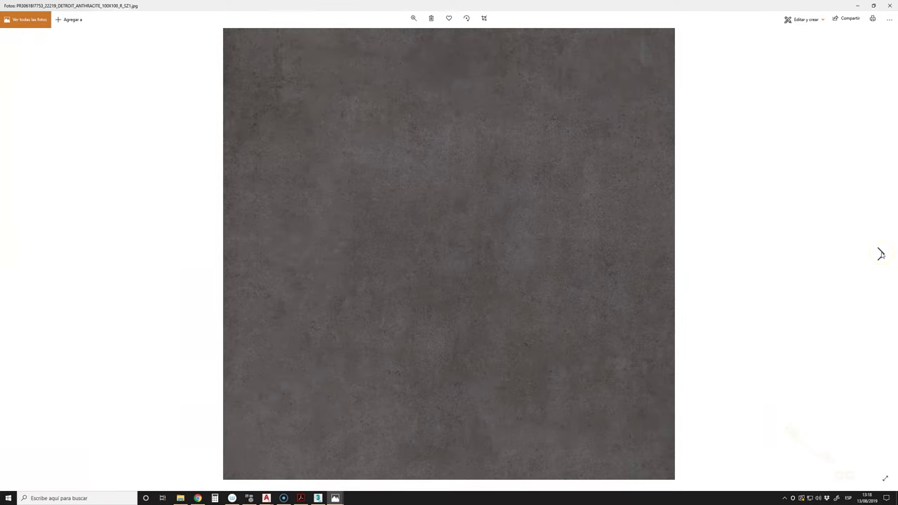
click(882, 255)
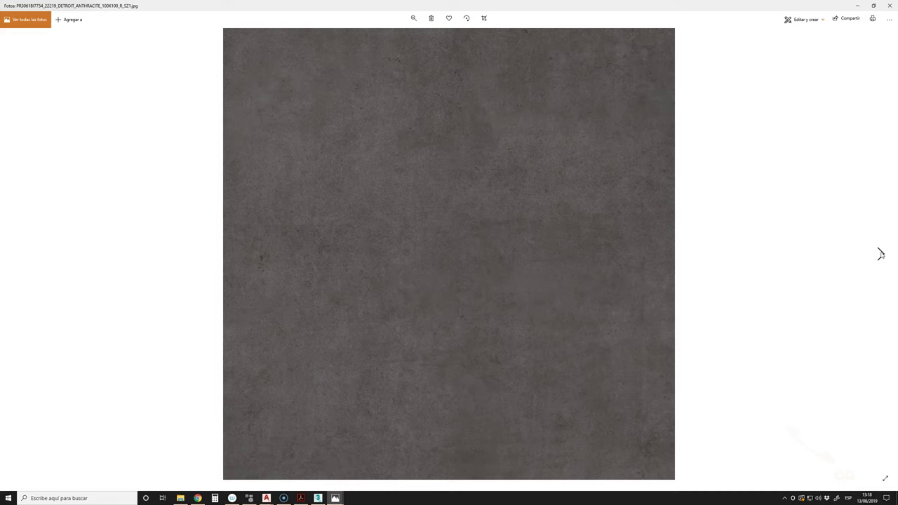
ctrl+scroll(544, 295, up, 1)
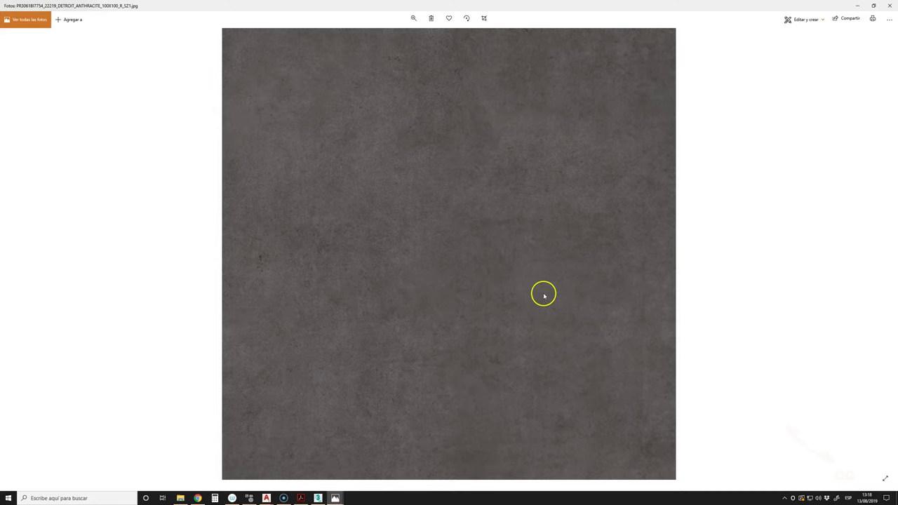
ctrl+scroll(544, 295, up, 1)
ctrl+scroll(545, 295, down, 2)
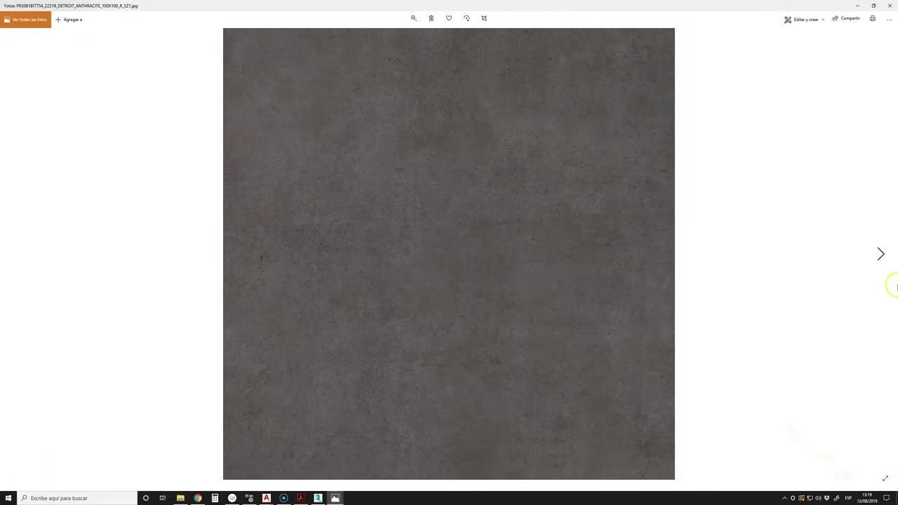
Switch to the Peronda website tab and open the WHISTLER collection page.
click(198, 498)
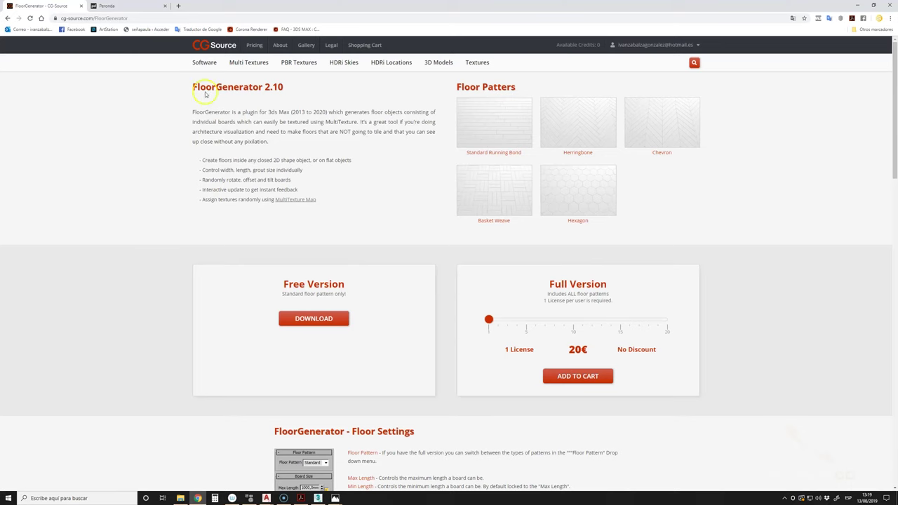
click(140, 7)
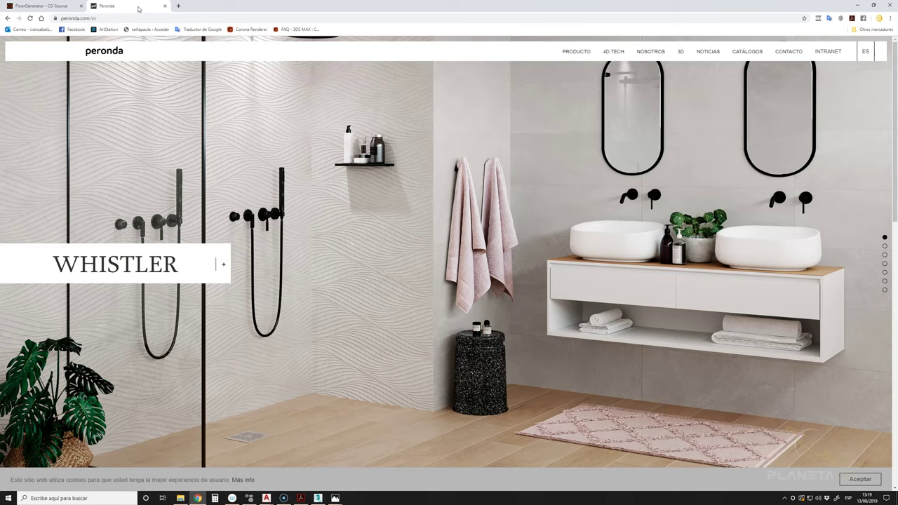
scroll(453, 114, down, 1)
scroll(454, 115, up, 1)
click(101, 19)
click(140, 265)
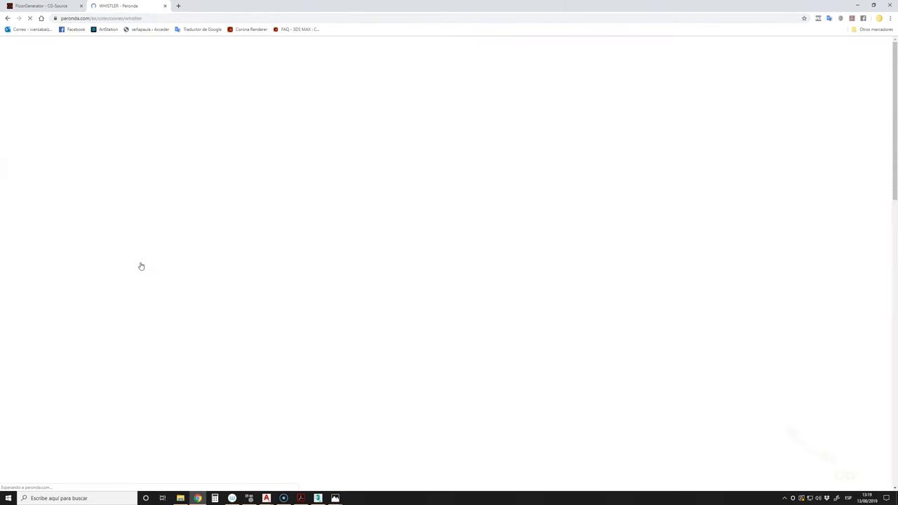
View the WHISTLER BROWN/24X151/R piece details among the 25x150 cm pieces, then close them.
click(242, 240)
scroll(314, 229, down, 2)
scroll(314, 229, down, 1)
scroll(314, 229, up, 2)
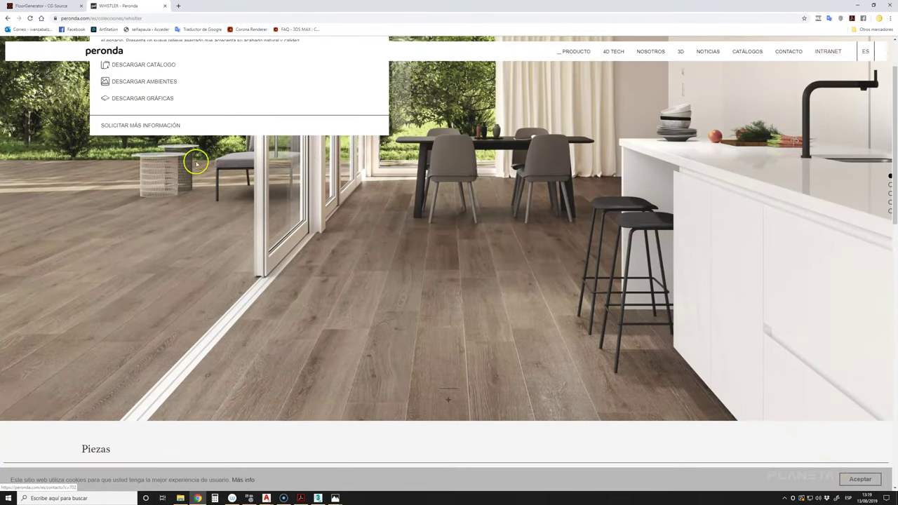
scroll(196, 165, down, 4)
scroll(207, 224, down, 1)
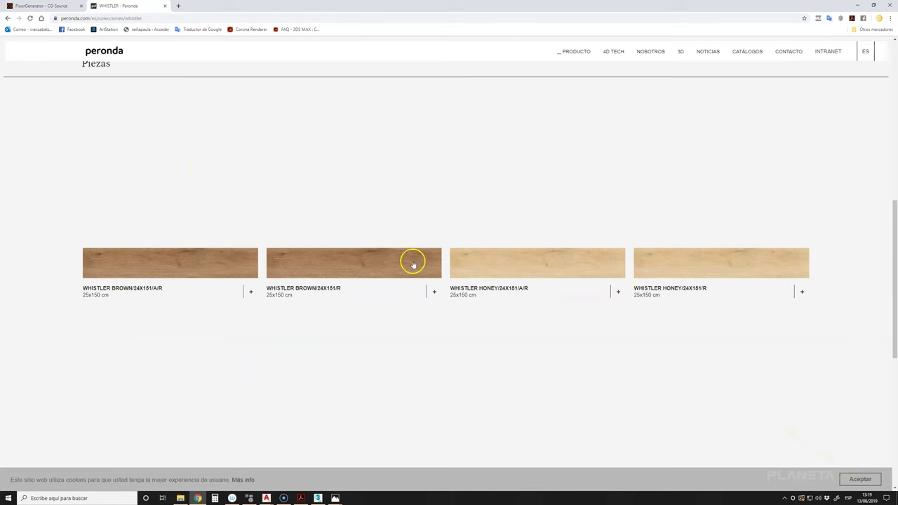
click(367, 261)
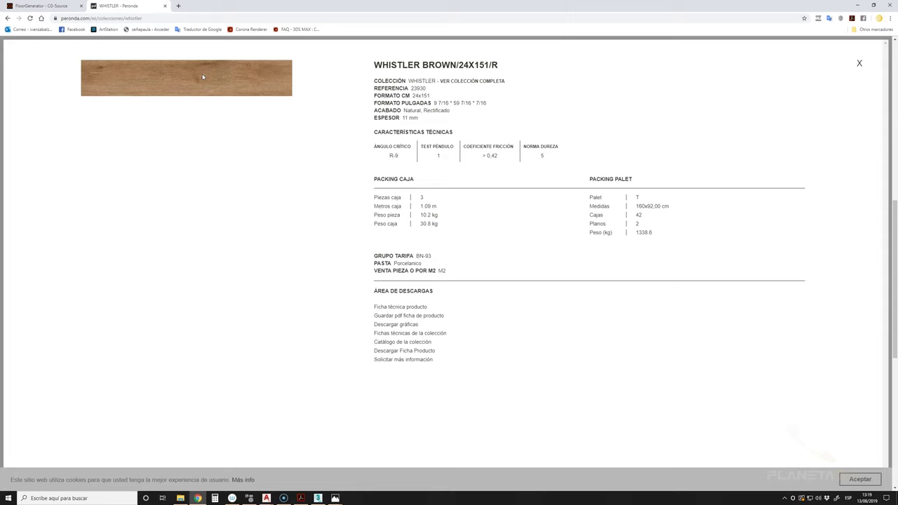
drag(203, 77, 227, 80)
click(858, 63)
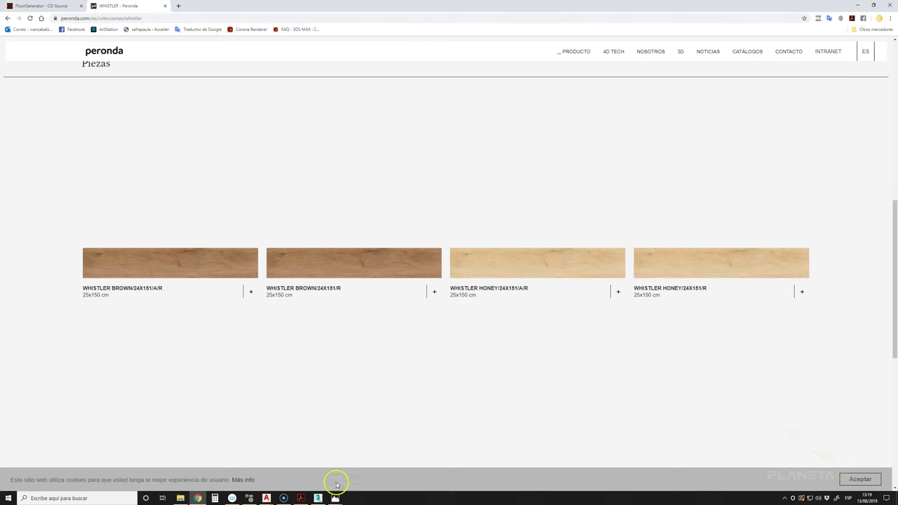
Remove the Extrude modifier from the floor slab, leaving only the Line, and scroll the Modifier List.
click(317, 498)
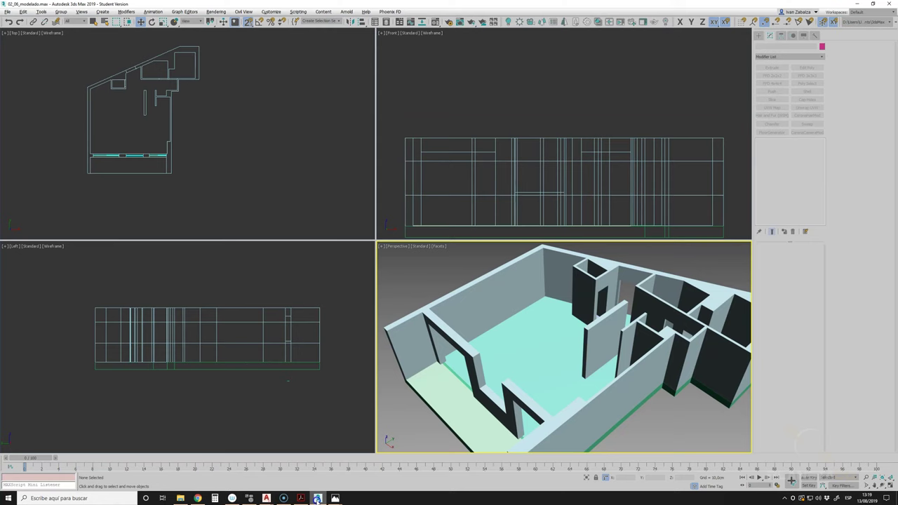
click(444, 380)
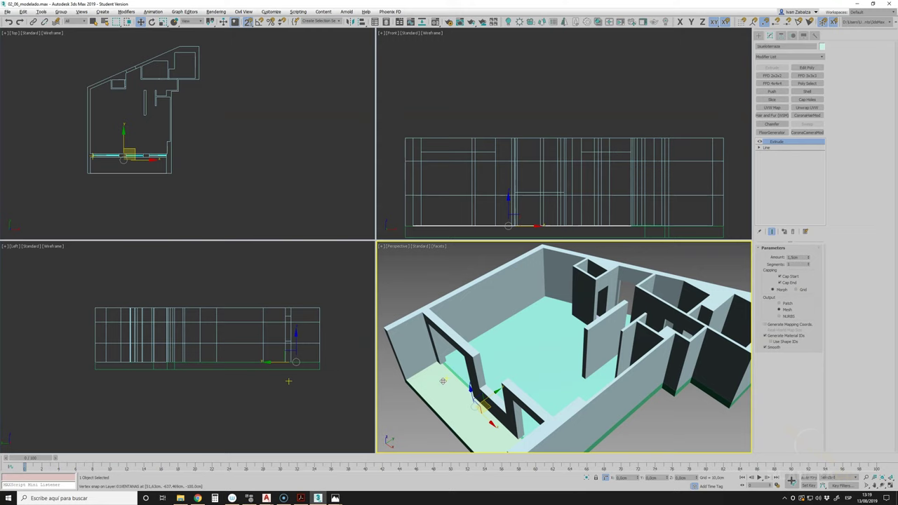
click(760, 141)
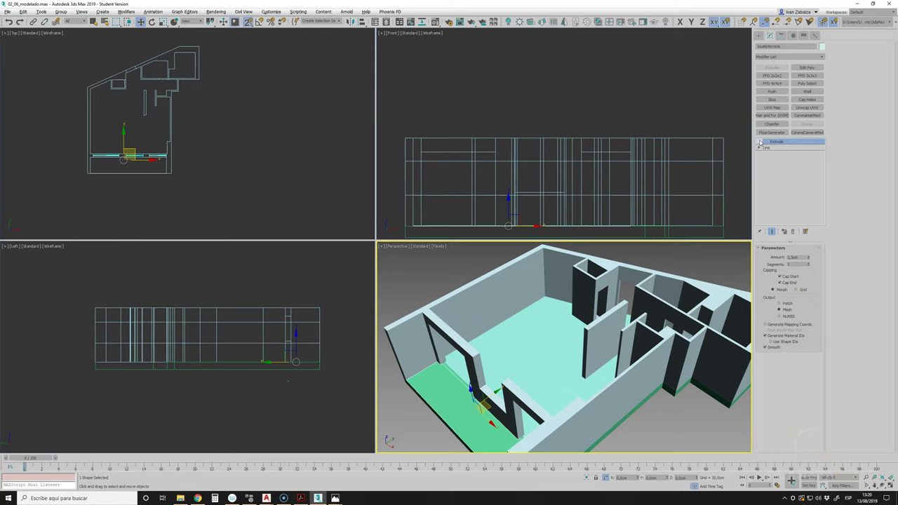
click(760, 142)
click(792, 232)
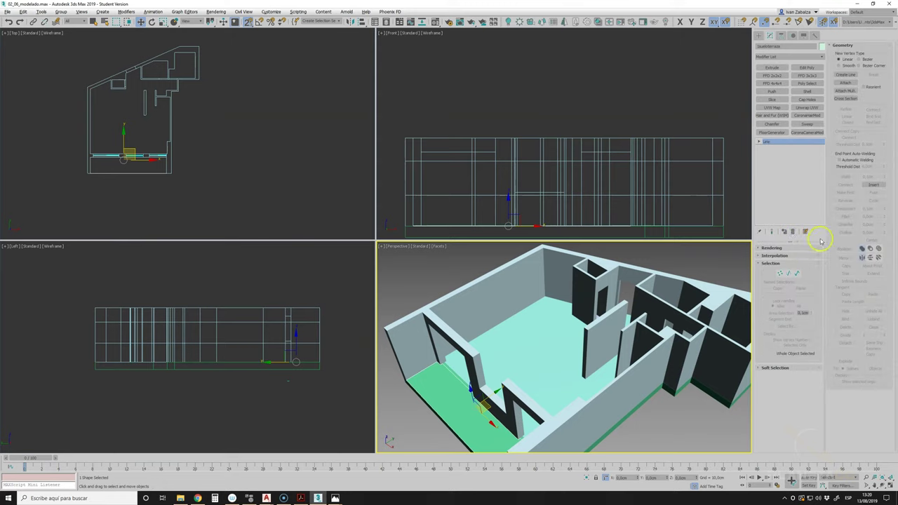
click(822, 55)
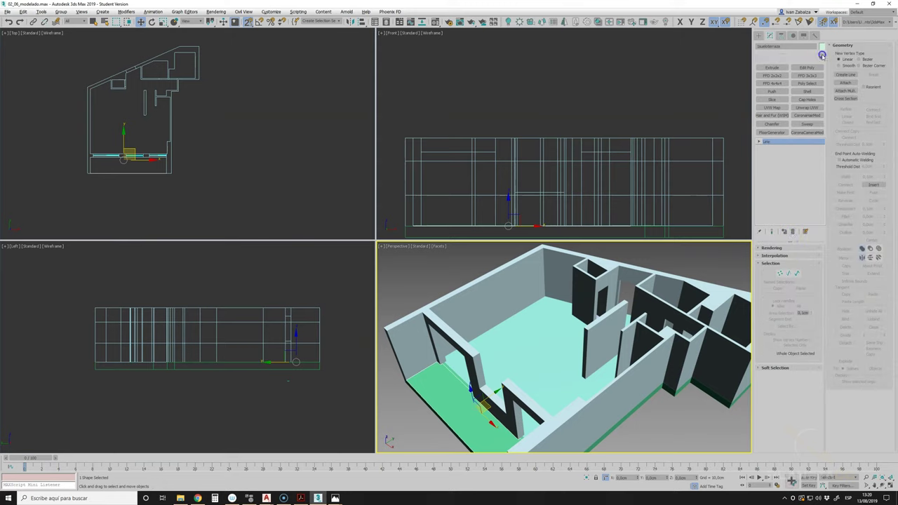
drag(823, 70, 828, 200)
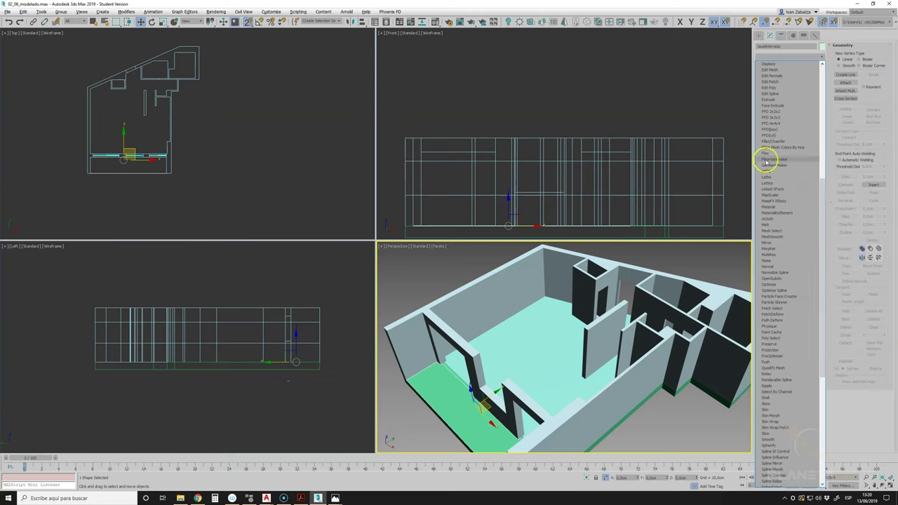
Close the Modifier List, check the modifier set configuration, and add FloorGenerator to the floor line.
click(817, 116)
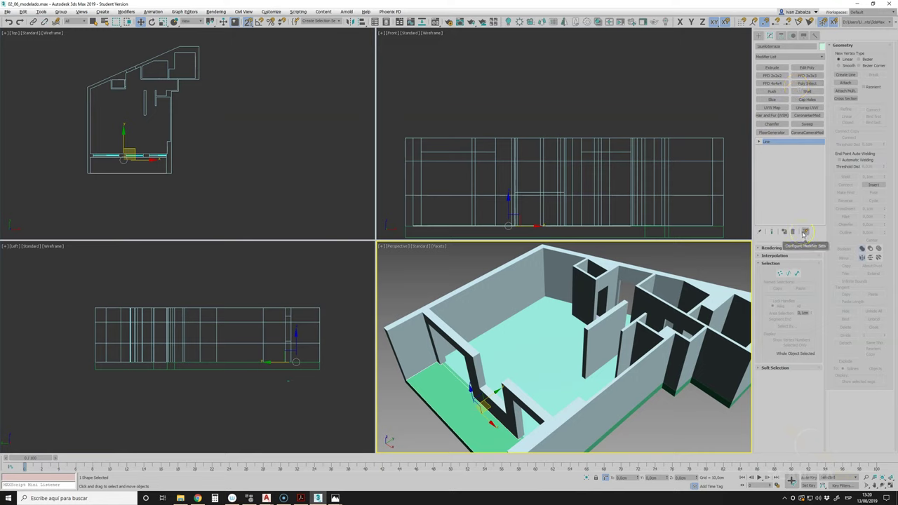
click(805, 234)
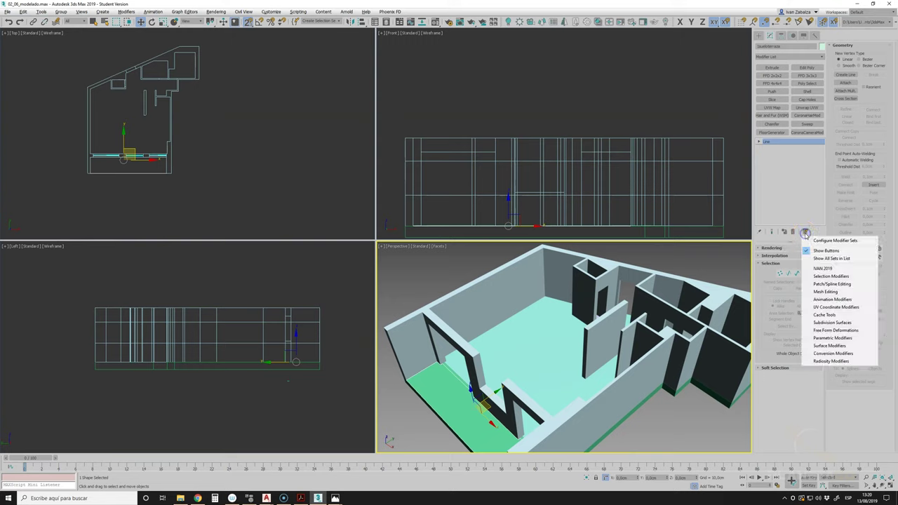
click(821, 241)
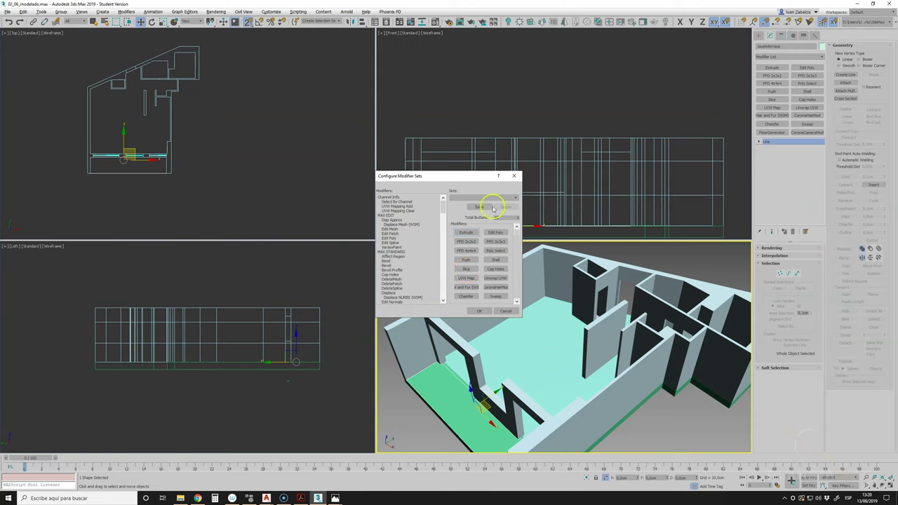
click(512, 311)
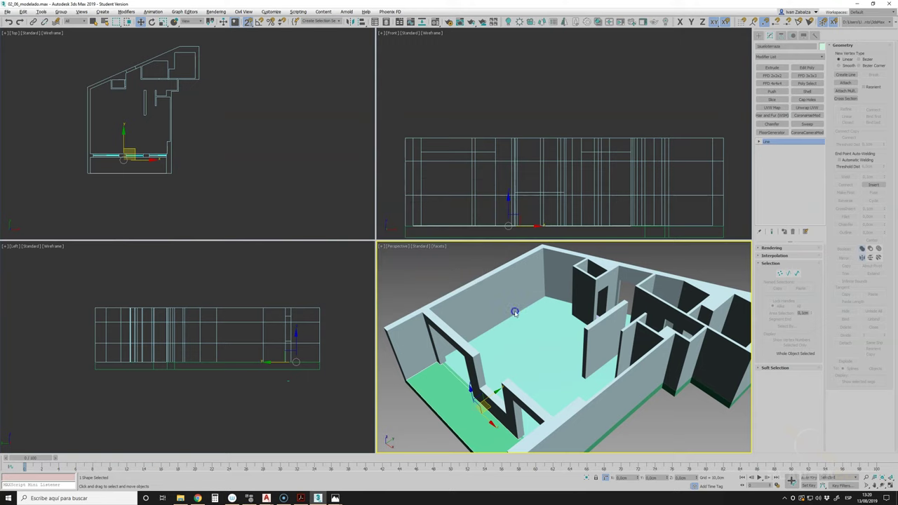
click(772, 133)
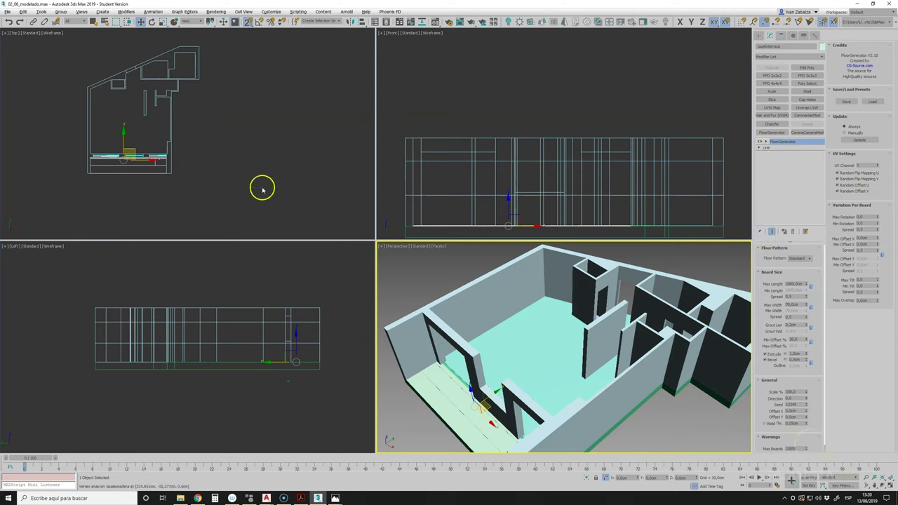
Set the FloorGenerator Max Length to 100 cm and Max Width to 20 cm.
scroll(129, 166, up, 3)
scroll(128, 167, up, 2)
scroll(193, 166, down, 2)
scroll(219, 161, down, 2)
scroll(214, 161, down, 1)
scroll(215, 161, down, 1)
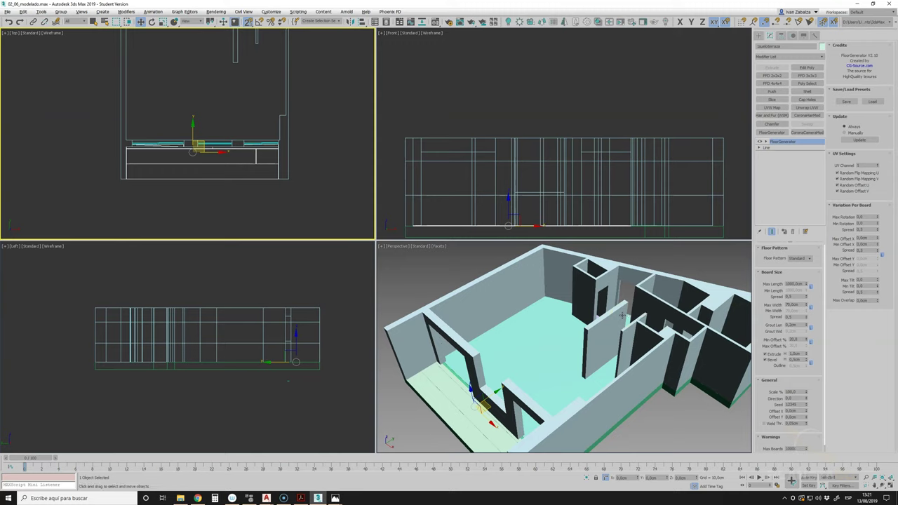
click(798, 284)
text(100)
key(Return)
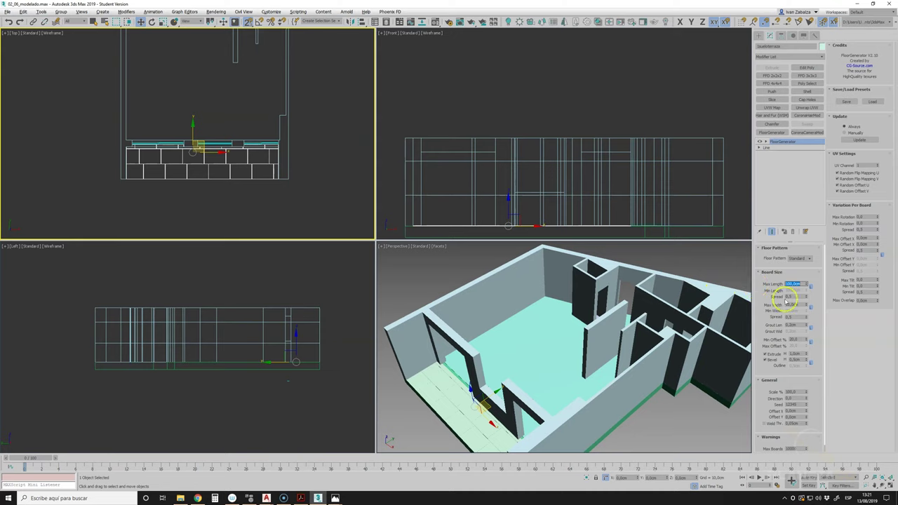
click(796, 305)
text(20)
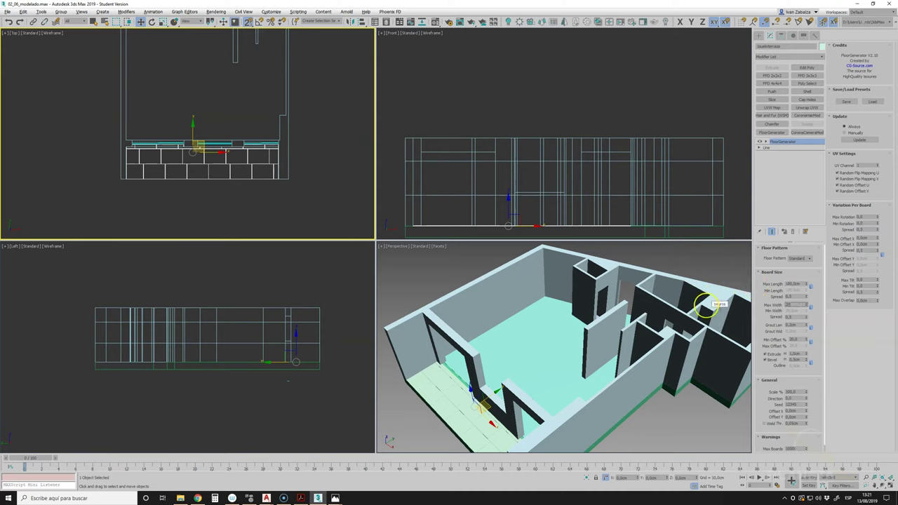
key(Return)
Reset Min Offset % to zero for aligned joints and lower the grout length.
scroll(136, 184, up, 1)
scroll(140, 183, up, 4)
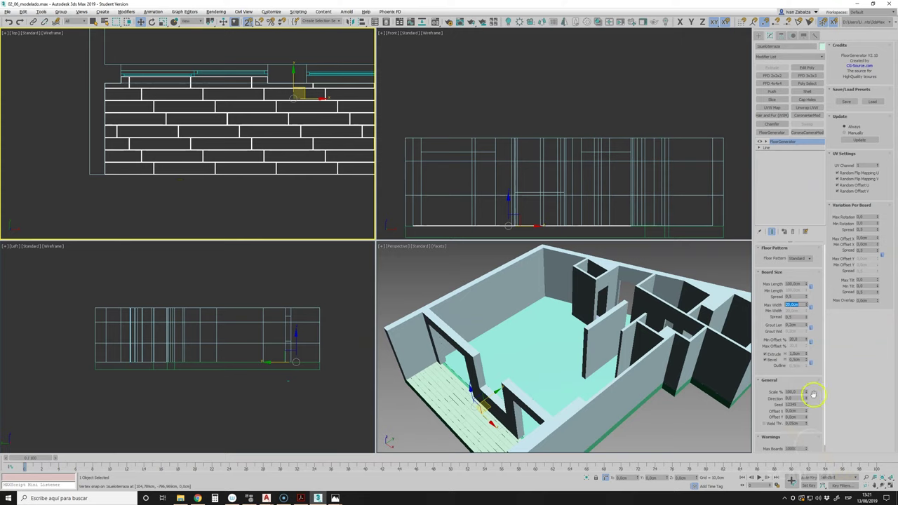
drag(806, 339, 806, 209)
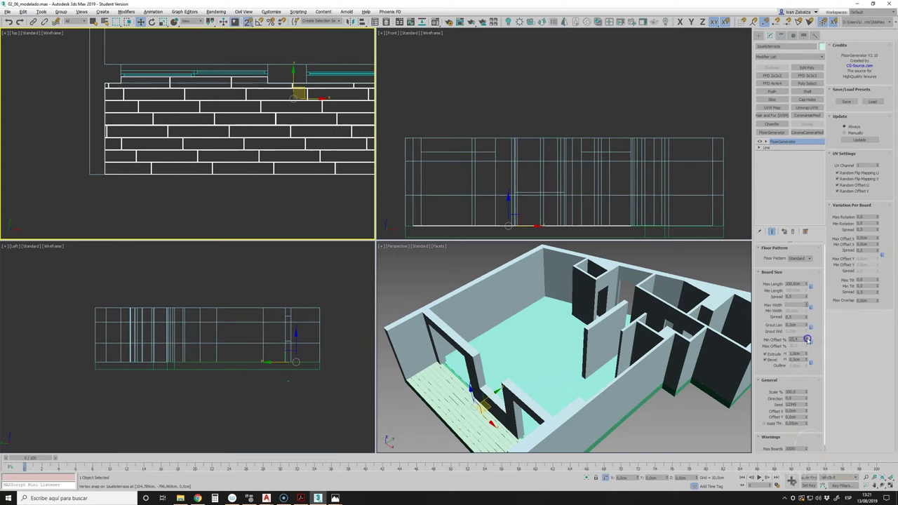
right_click(807, 340)
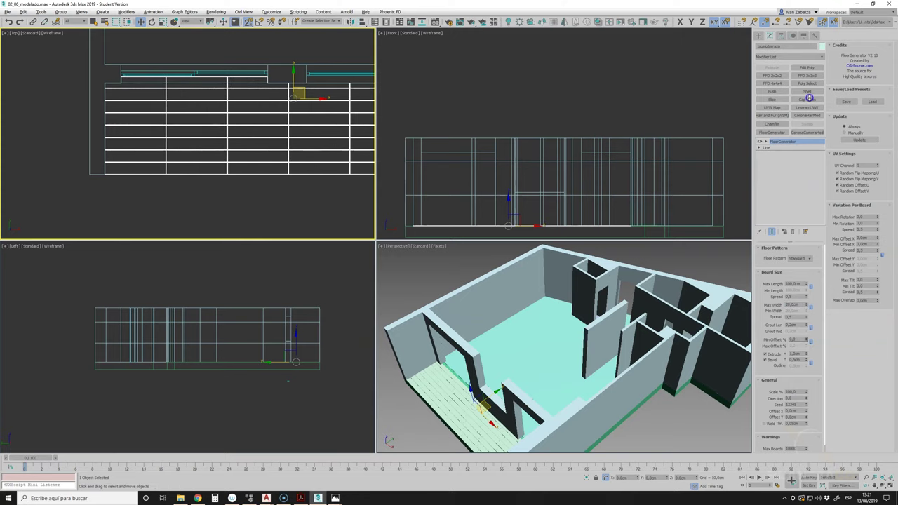
scroll(185, 148, up, 3)
scroll(231, 166, up, 3)
scroll(231, 136, up, 3)
scroll(241, 147, down, 3)
scroll(277, 145, down, 3)
scroll(260, 147, up, 2)
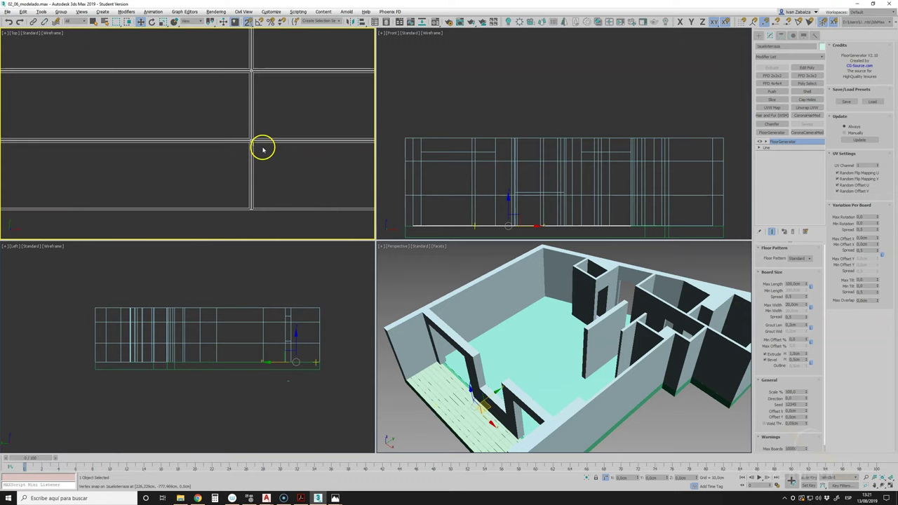
scroll(280, 144, up, 3)
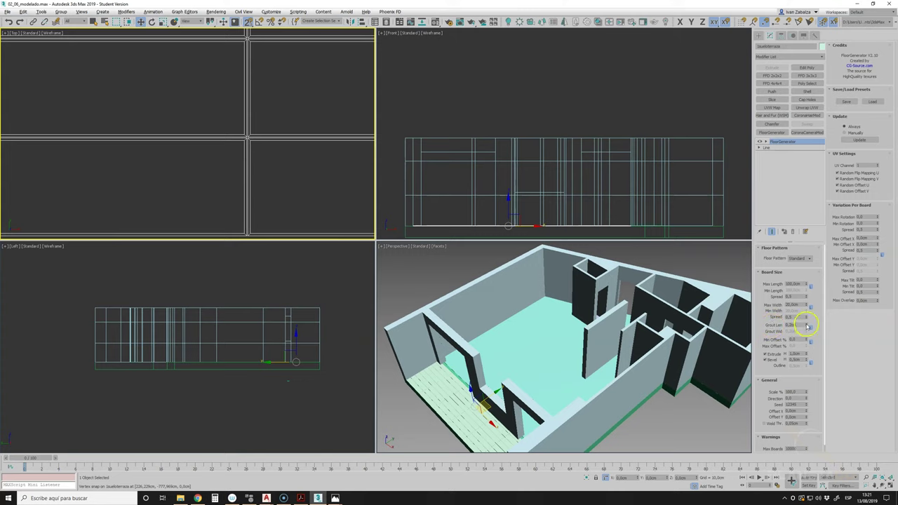
drag(808, 327, 806, 336)
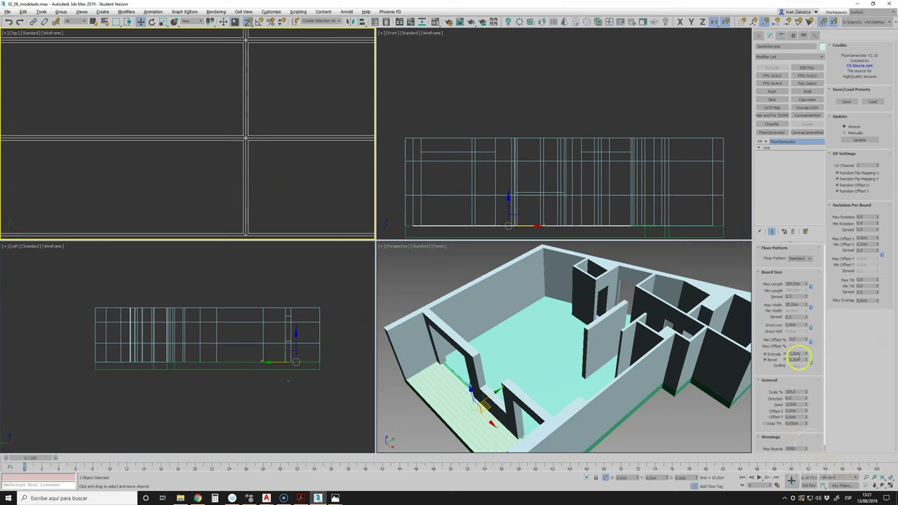
Try a 0,2 bevel, then switch the bevel off and adjust the extrusion depth.
double_click(799, 355)
double_click(799, 360)
text(0,2)
double_click(798, 360)
click(770, 361)
click(770, 361)
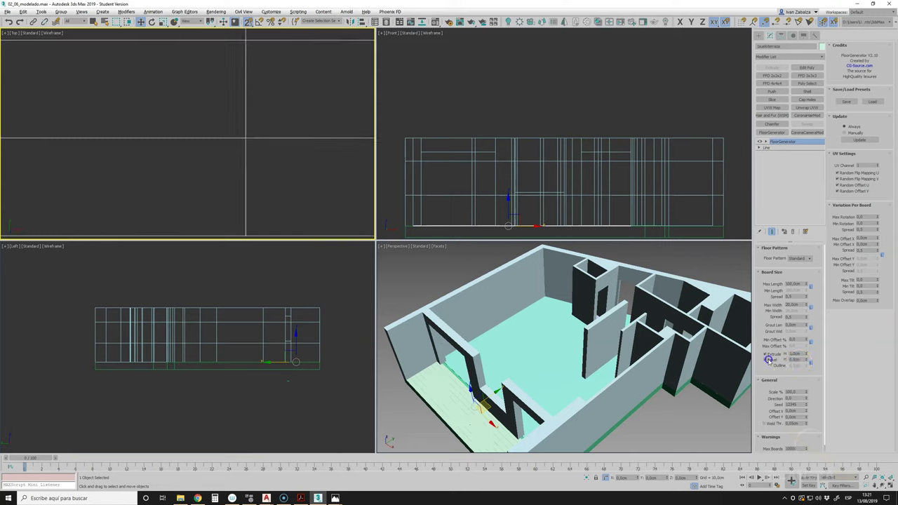
double_click(800, 353)
click(266, 497)
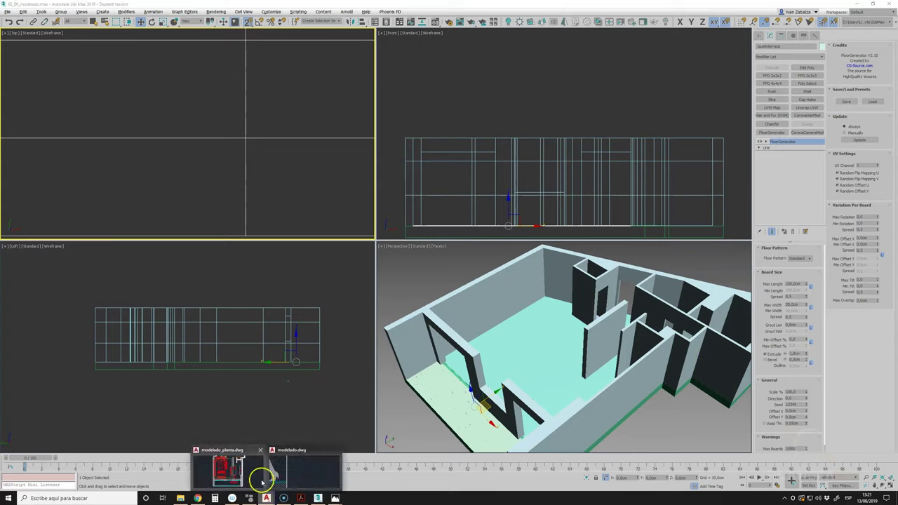
Measure the 0.015 band thickness in modelado.dwg with a Distance measurement, then return to 3ds Max.
click(277, 472)
scroll(278, 330, up, 2)
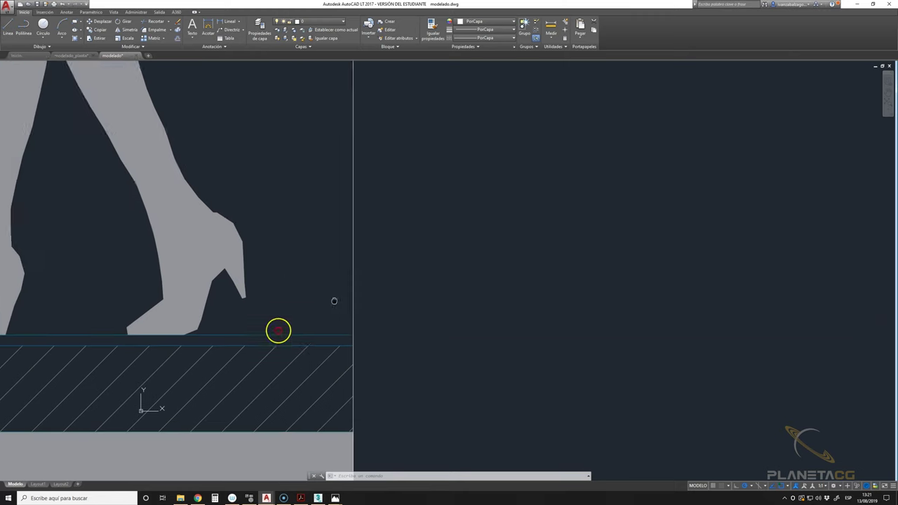
click(553, 27)
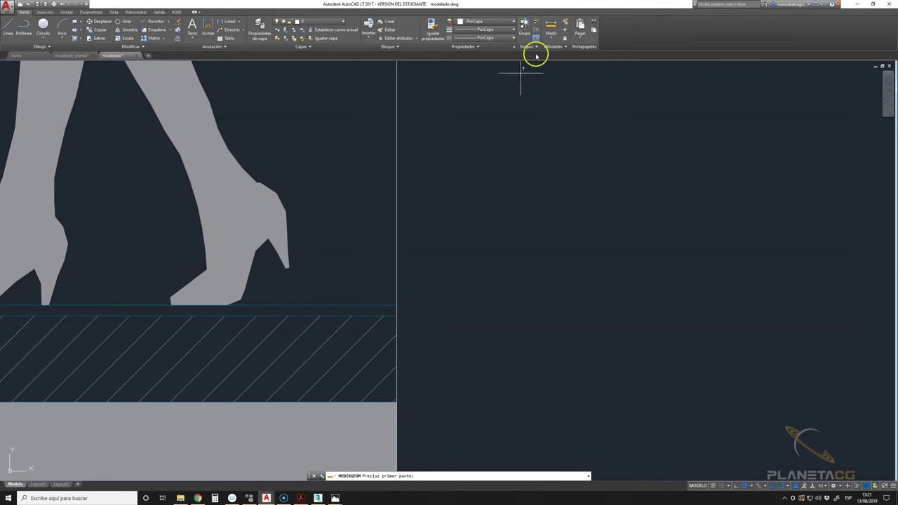
click(396, 315)
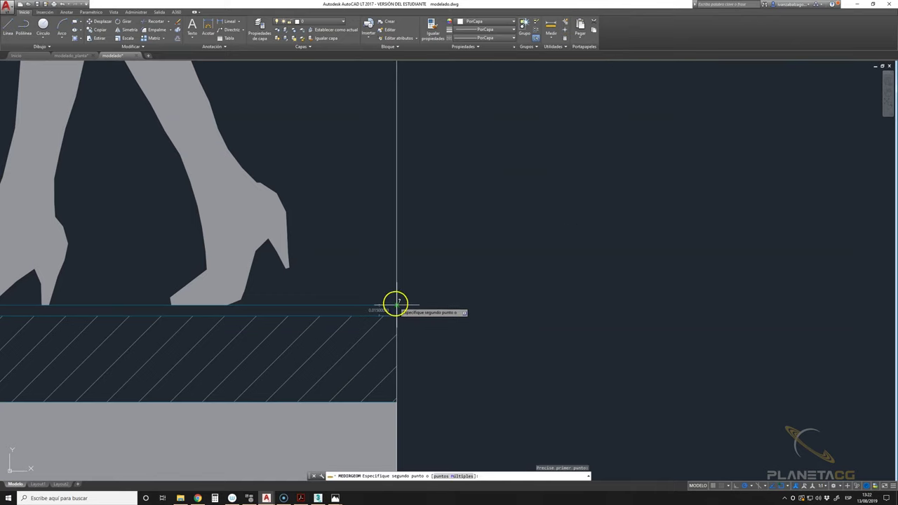
click(396, 303)
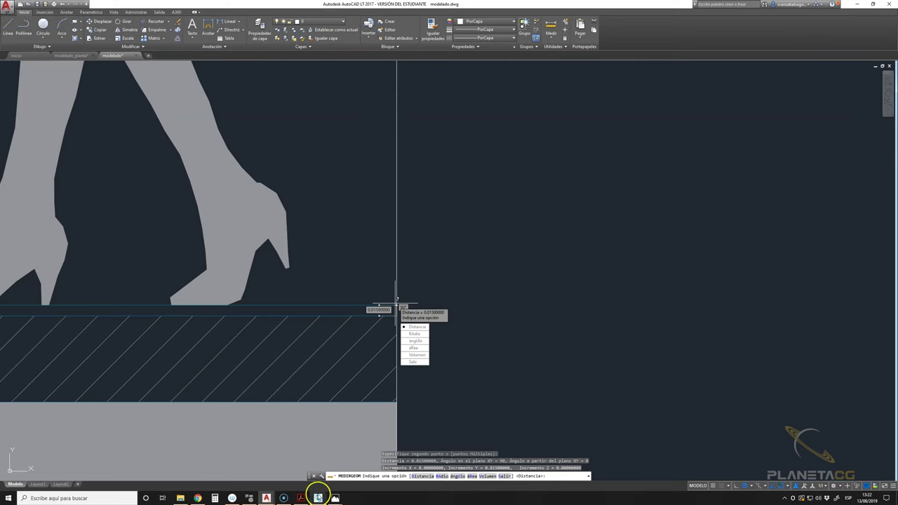
click(318, 495)
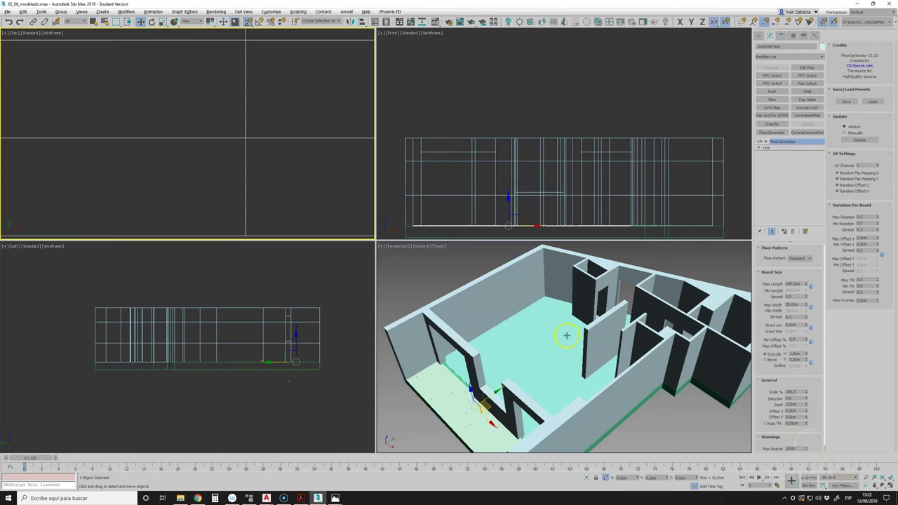
Turn the FloorGenerator board bevel back on with a bevel value of 1.
click(766, 359)
click(794, 359)
click(799, 385)
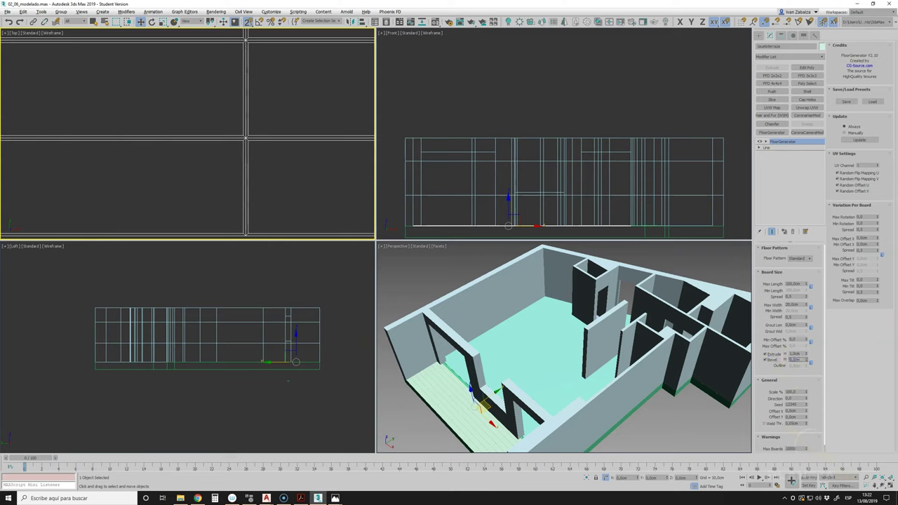
right_click(806, 359)
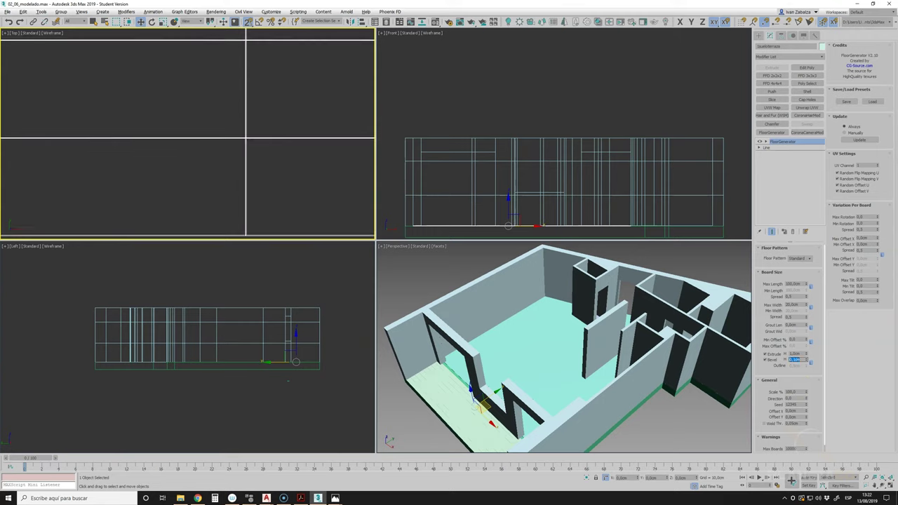
click(804, 363)
text(1)
key(Return)
click(799, 353)
Zoom and pan the Top view to frame the 100x20 cm plank grid below the room outline.
scroll(304, 124, down, 2)
scroll(315, 118, down, 3)
scroll(280, 126, up, 2)
scroll(271, 117, up, 2)
mouse_move(271, 116)
middle_down()
mouse_move(226, 112)
mouse_move(236, 155)
middle_up()
scroll(234, 120, down, 2)
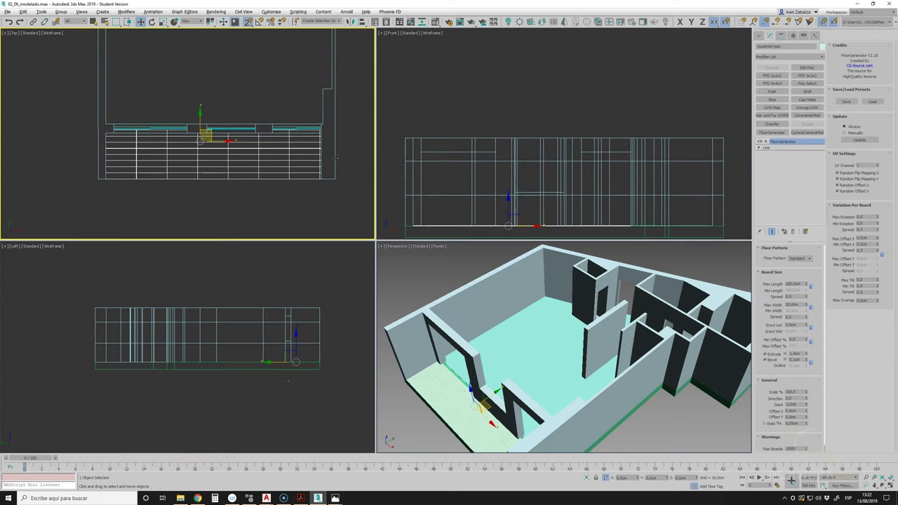
scroll(335, 159, up, 3)
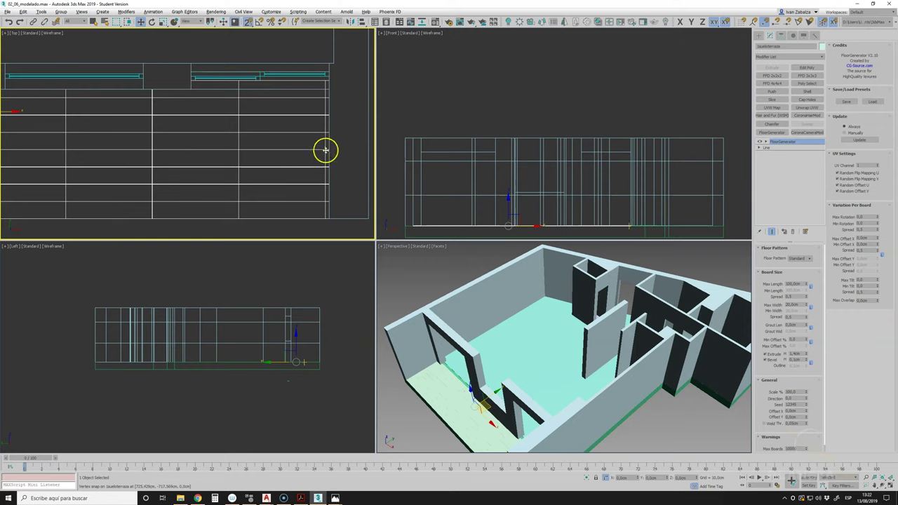
scroll(325, 99, down, 1)
scroll(308, 132, down, 1)
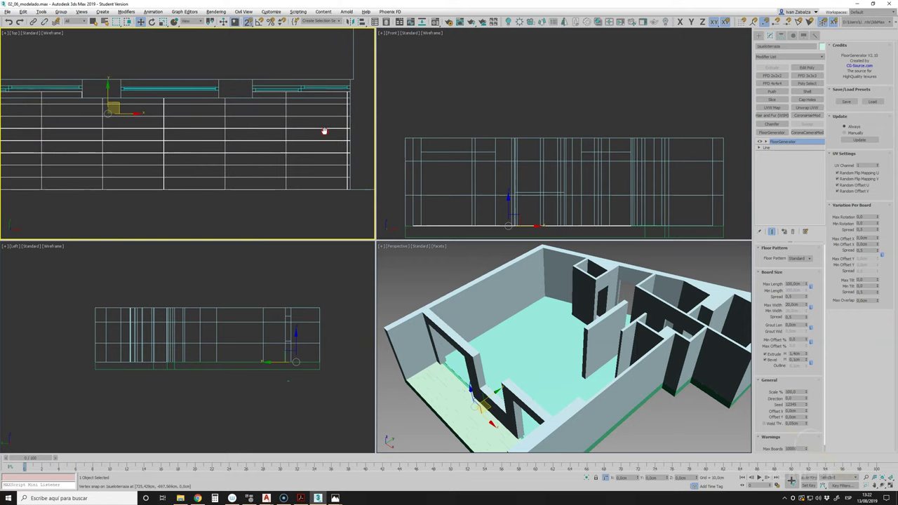
scroll(325, 134, down, 1)
scroll(282, 135, down, 1)
middle_drag(282, 136, 274, 140)
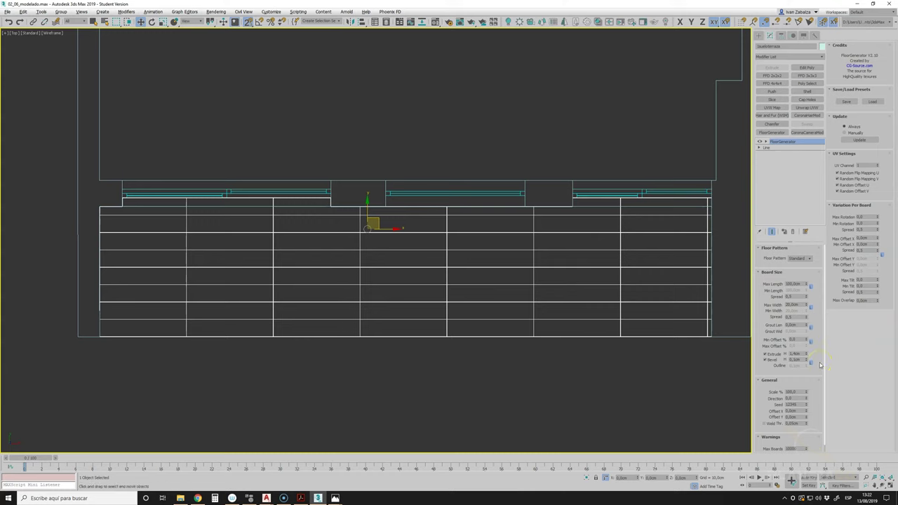
Try different board X offsets on the plank floor, pushing it to about 75.7 cm.
click(806, 406)
mouse_move(806, 413)
mouse_down()
mouse_move(773, 273)
mouse_move(790, 412)
mouse_up()
click(837, 149)
drag(807, 414, 715, 467)
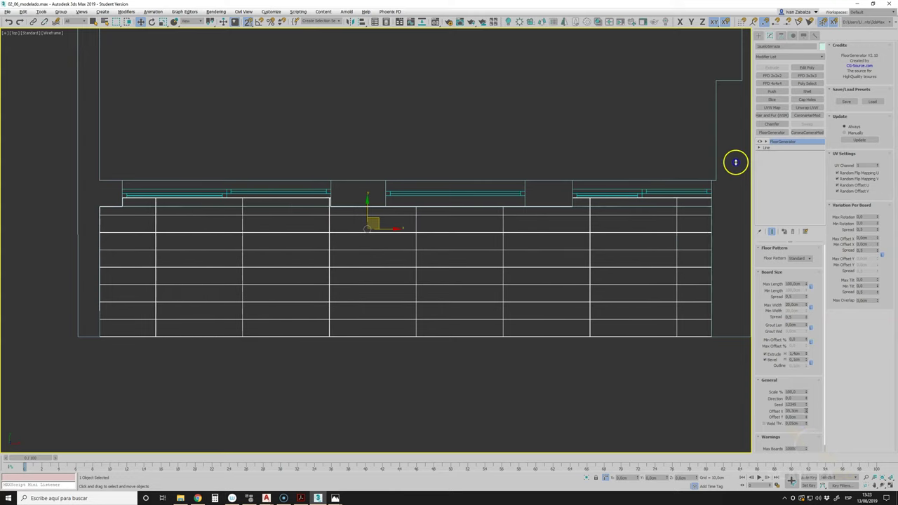
mouse_move(714, 467)
mouse_down()
mouse_move(651, 251)
mouse_move(625, 50)
mouse_move(602, 372)
mouse_move(610, 362)
mouse_move(616, 390)
mouse_up()
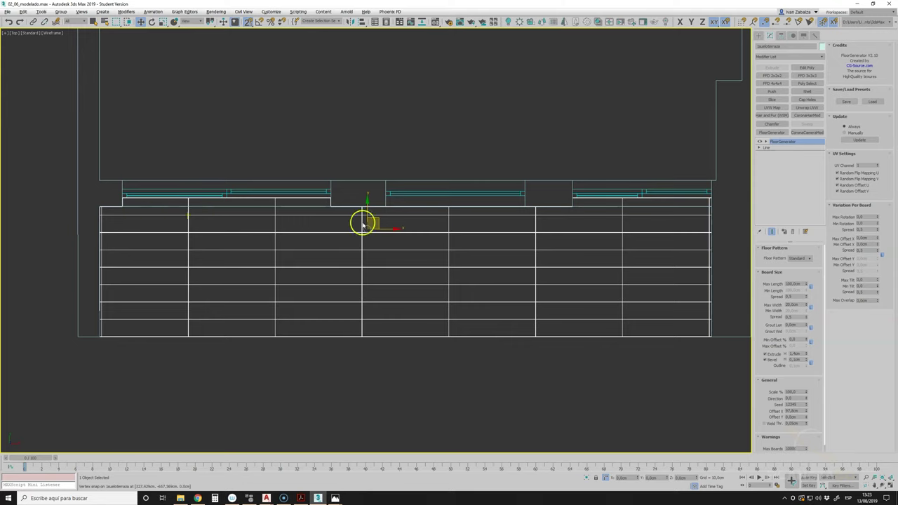
scroll(308, 223, down, 5)
middle_drag(327, 220, 300, 283)
scroll(303, 288, up, 2)
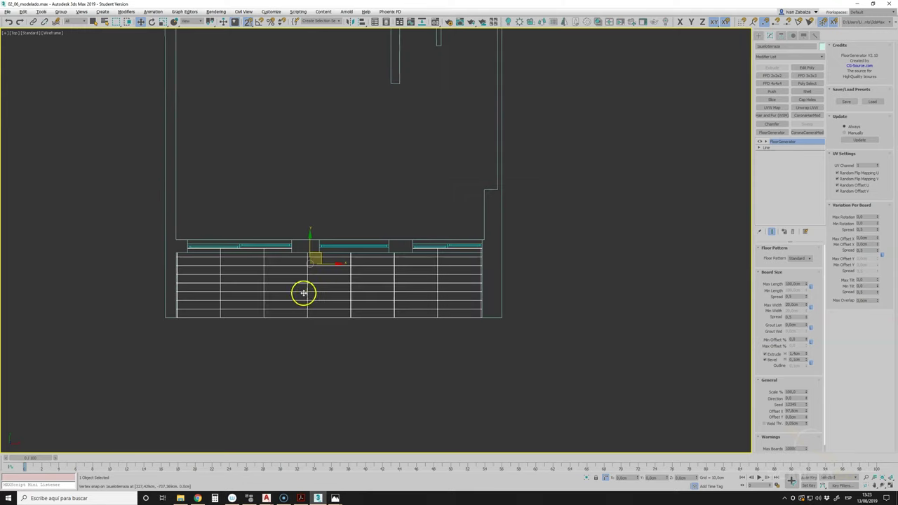
scroll(303, 292, up, 2)
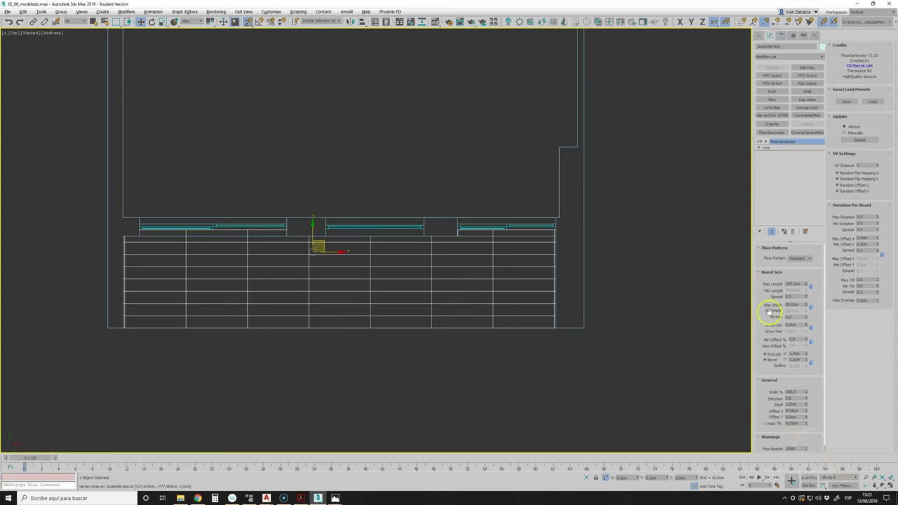
Try longer maximum board lengths and shift the board joints along X again.
key(Return)
click(800, 327)
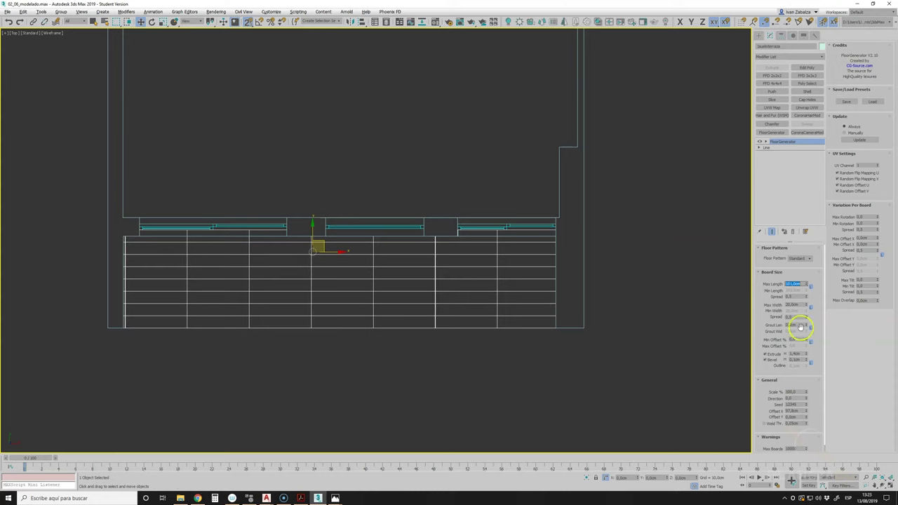
click(797, 312)
key(Return)
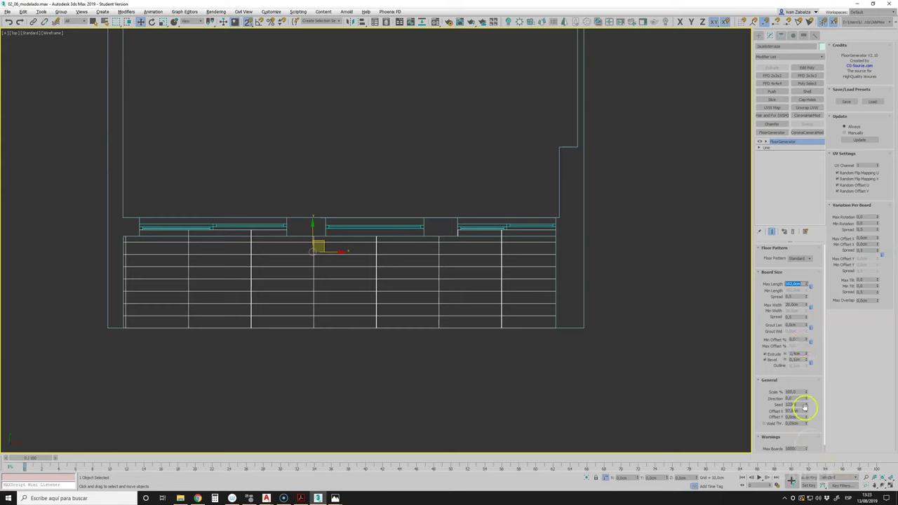
drag(807, 414, 807, 410)
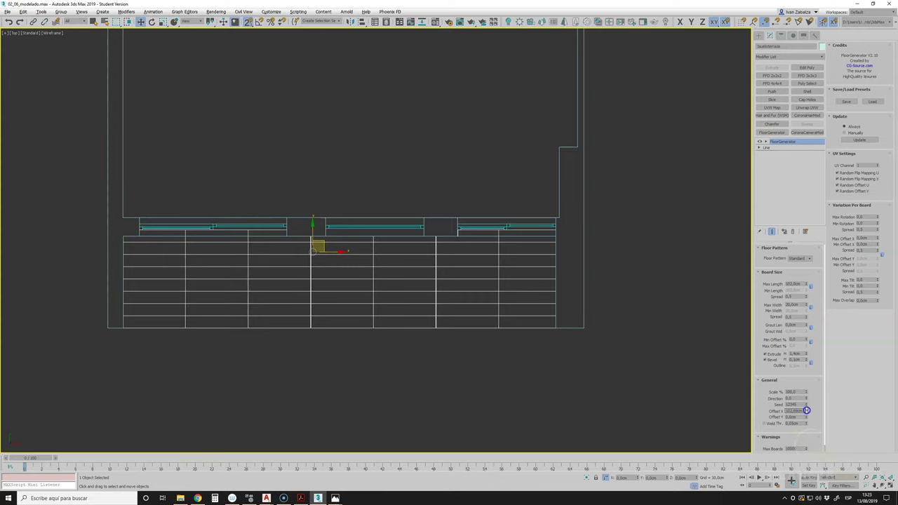
scroll(560, 264, up, 3)
scroll(560, 236, up, 3)
scroll(562, 231, up, 5)
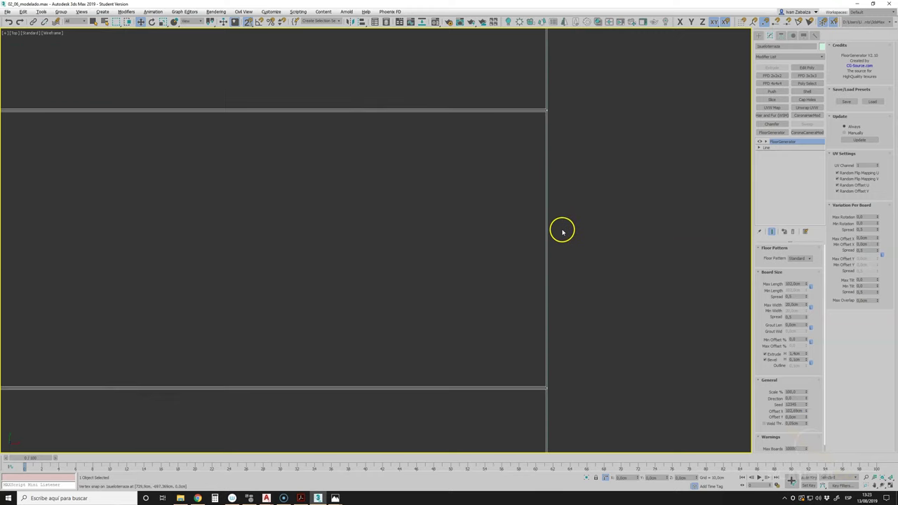
scroll(562, 231, down, 5)
mouse_move(435, 276)
middle_down()
mouse_move(471, 292)
mouse_move(278, 262)
middle_up()
scroll(277, 262, up, 3)
scroll(258, 184, up, 3)
scroll(238, 123, down, 3)
scroll(241, 123, down, 5)
scroll(399, 224, up, 3)
scroll(400, 295, down, 3)
middle_drag(399, 295, 408, 321)
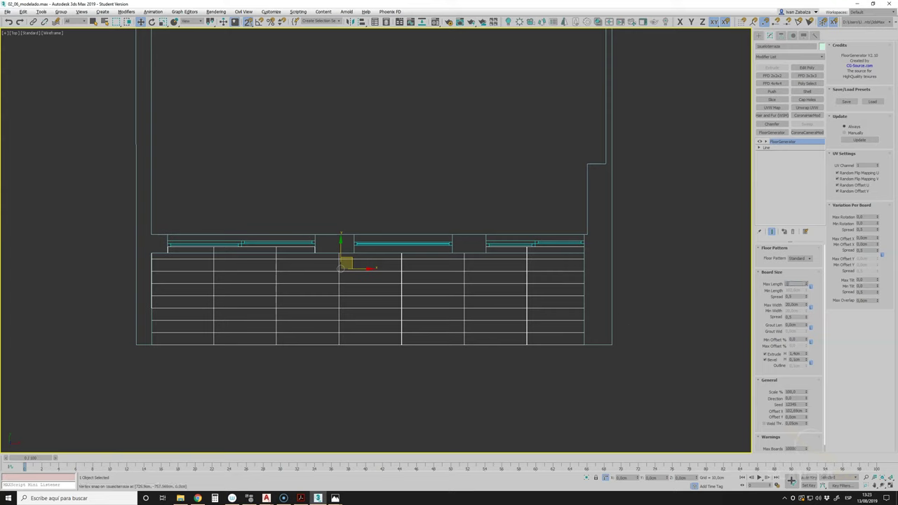
Set Max Length back to 100 cm and return the board X offset to 0 cm.
key(Return)
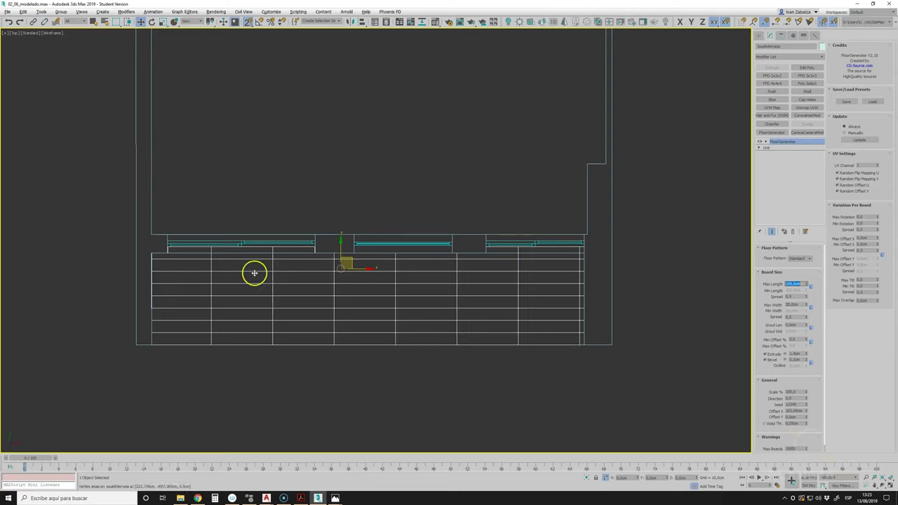
click(806, 354)
drag(806, 414, 778, 59)
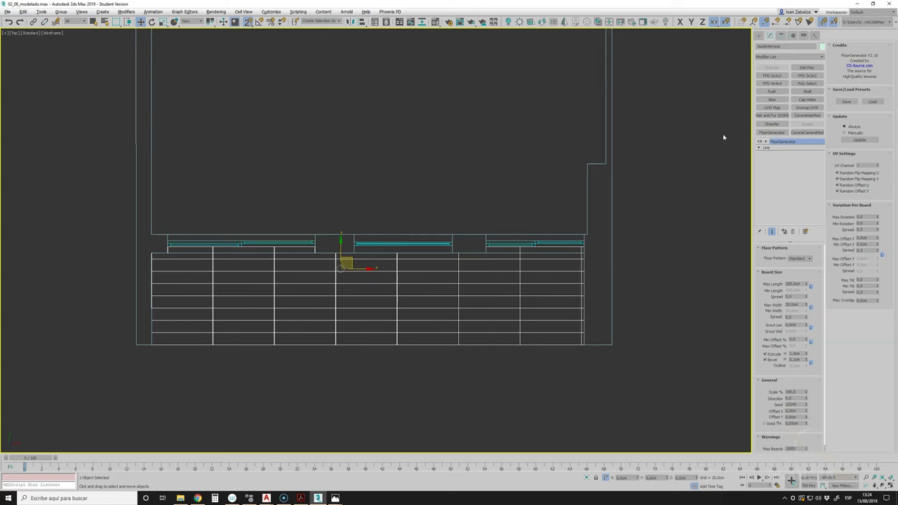
scroll(151, 238, up, 2)
scroll(146, 220, up, 3)
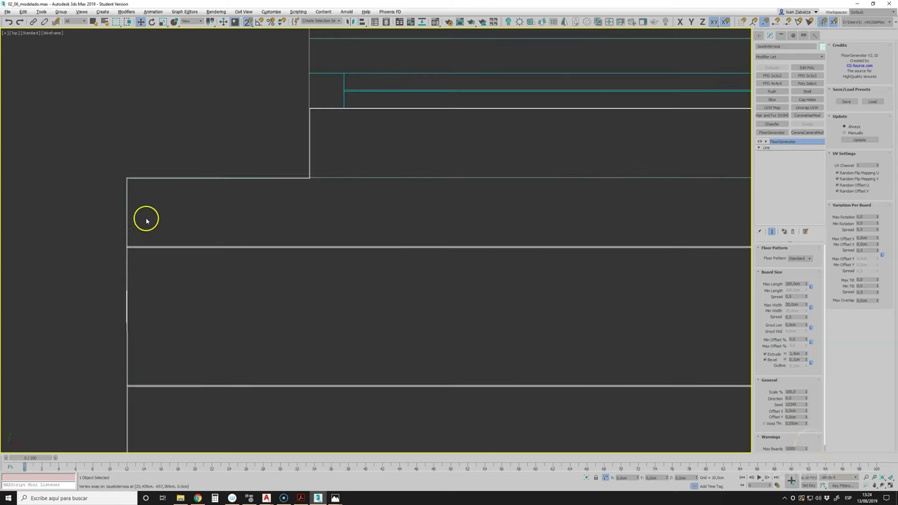
scroll(152, 132, down, 2)
scroll(423, 204, down, 3)
scroll(463, 172, up, 5)
scroll(559, 147, up, 2)
scroll(562, 146, down, 1)
scroll(562, 168, down, 4)
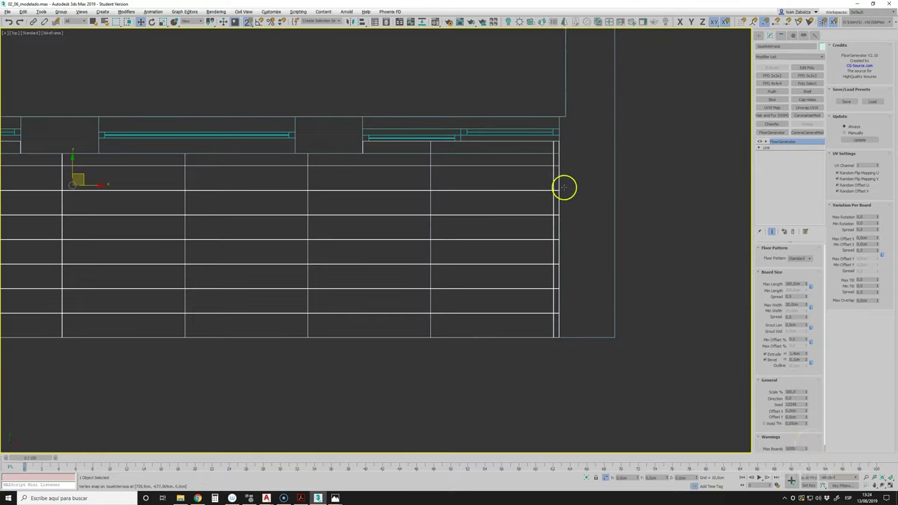
middle_drag(563, 187, 480, 180)
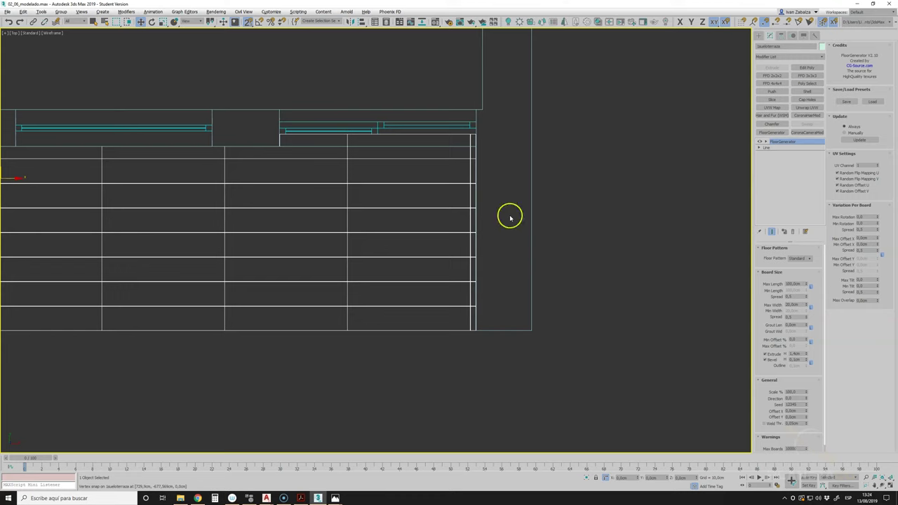
right_click(783, 143)
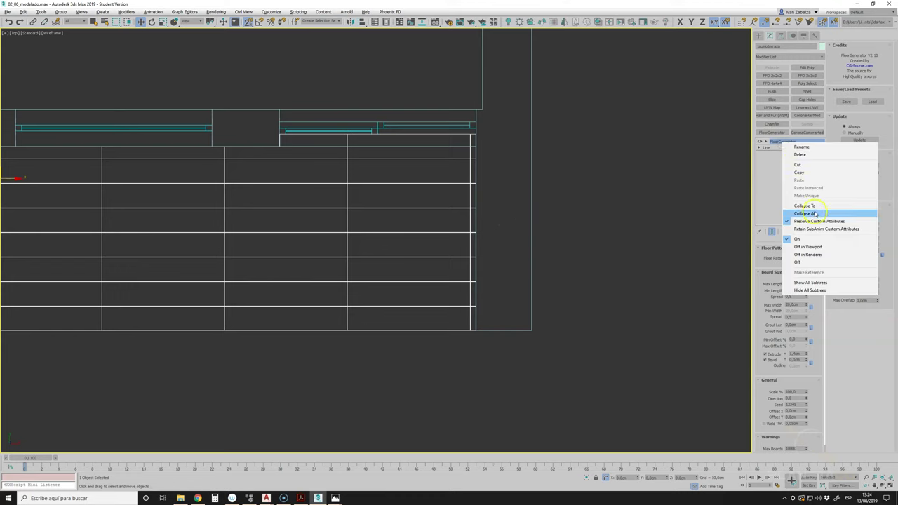
Convert the plank floor to an Editable Poly and enter Vertex mode.
right_click(447, 174)
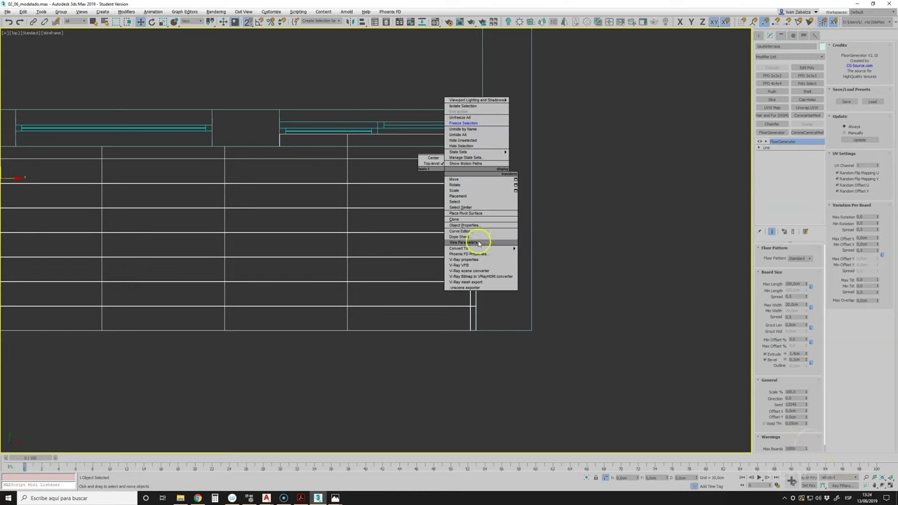
click(545, 255)
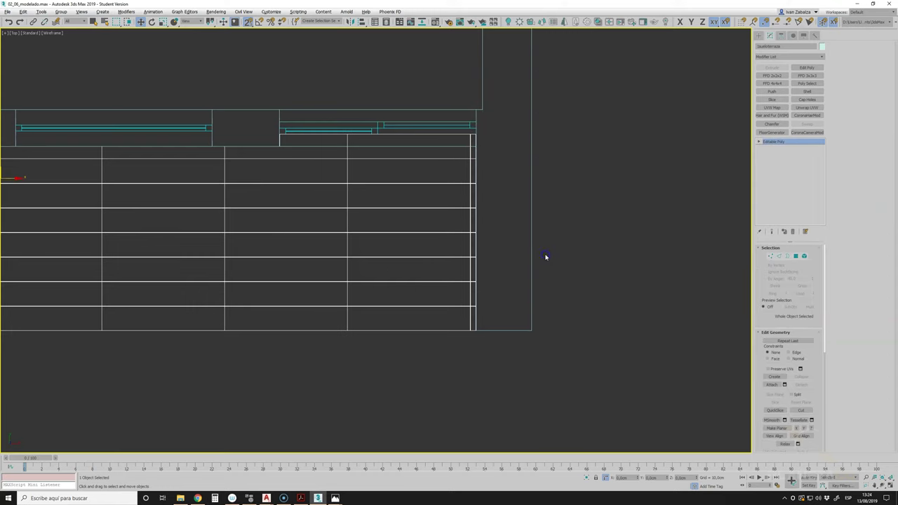
click(771, 256)
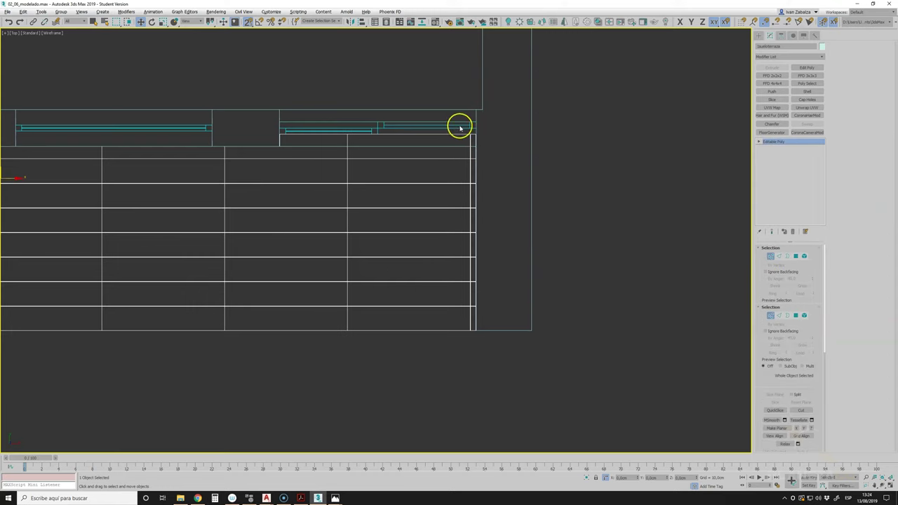
Select the right-hand column of 96 board vertices and snap it onto the floor's edge.
drag(457, 124, 490, 281)
scroll(482, 230, up, 5)
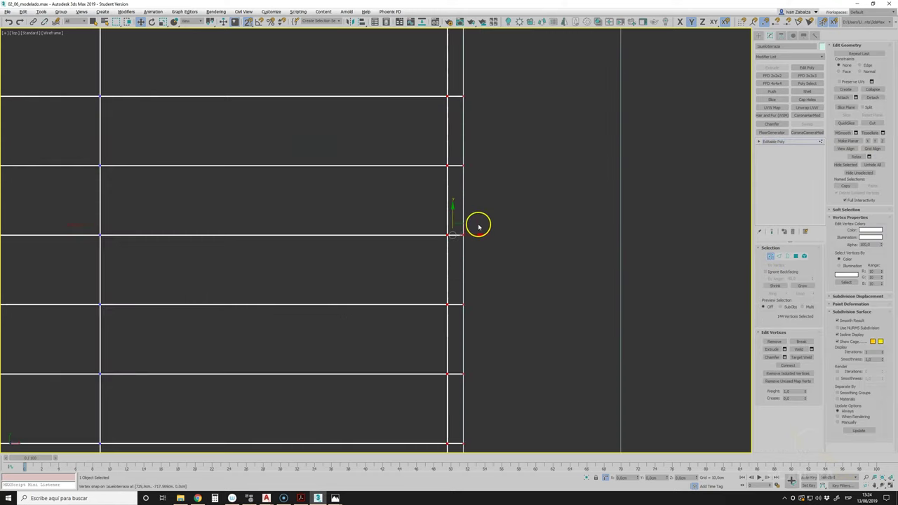
scroll(477, 222, down, 3)
drag(468, 391, 467, 367)
scroll(470, 233, up, 3)
drag(477, 232, 457, 232)
scroll(457, 232, up, 2)
scroll(428, 231, up, 1)
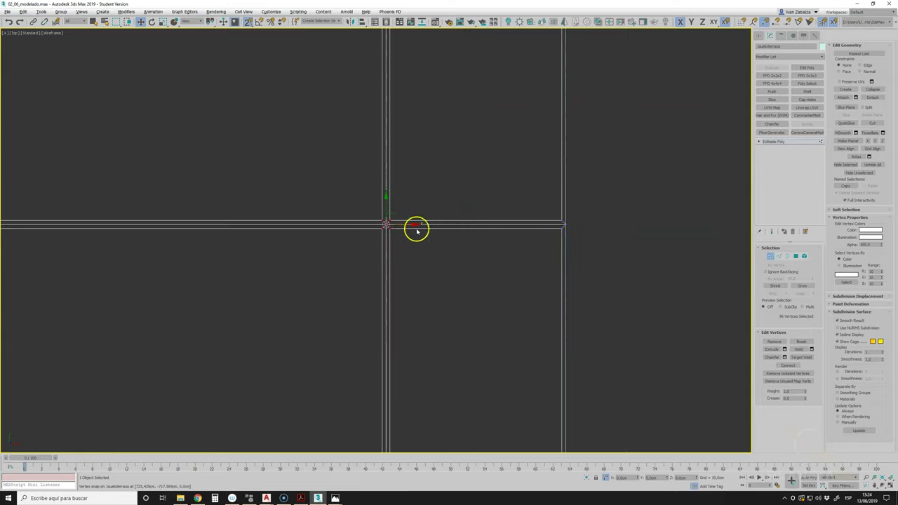
drag(390, 226, 562, 229)
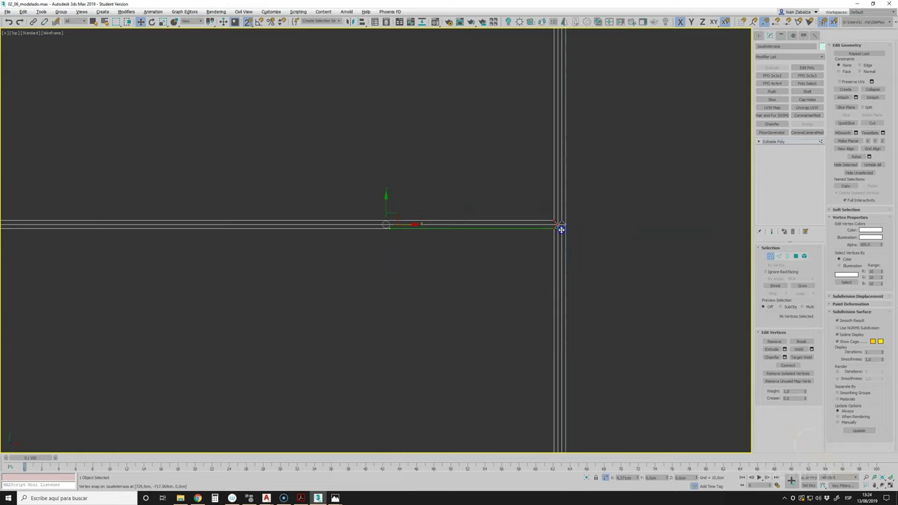
scroll(554, 227, up, 2)
drag(531, 220, 565, 221)
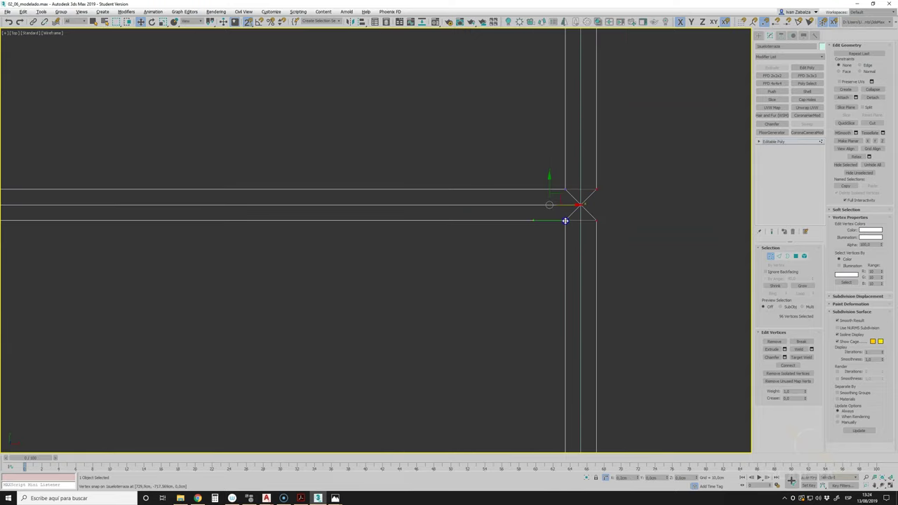
scroll(565, 221, up, 5)
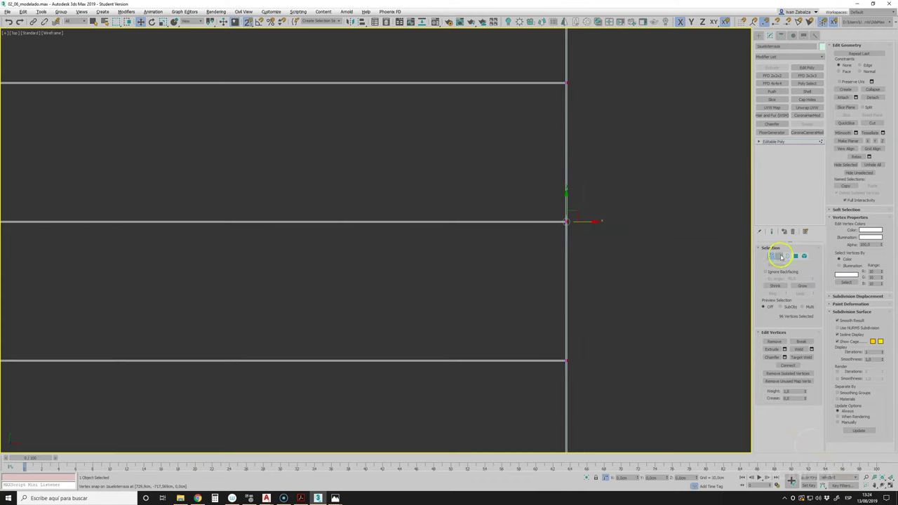
Leave Vertex mode and deselect the terrace floor.
click(769, 256)
click(639, 246)
scroll(641, 263, down, 5)
scroll(561, 231, down, 2)
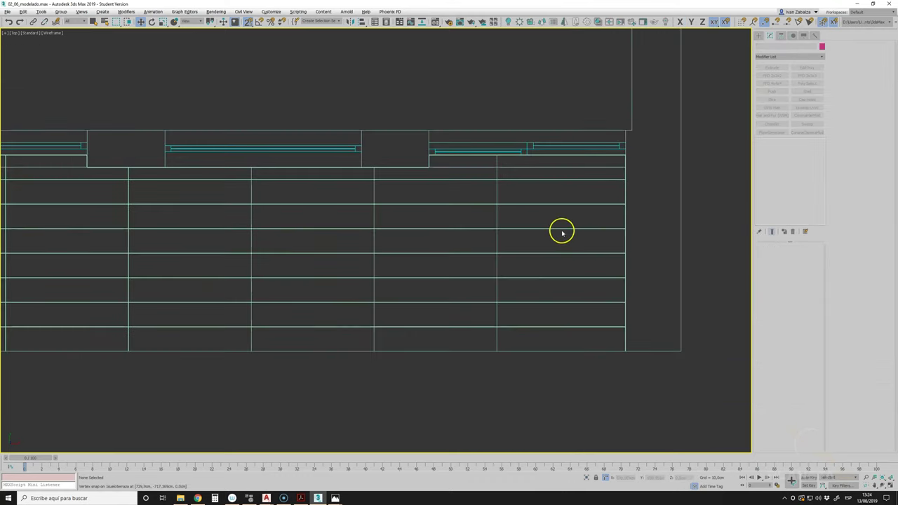
scroll(456, 255, down, 2)
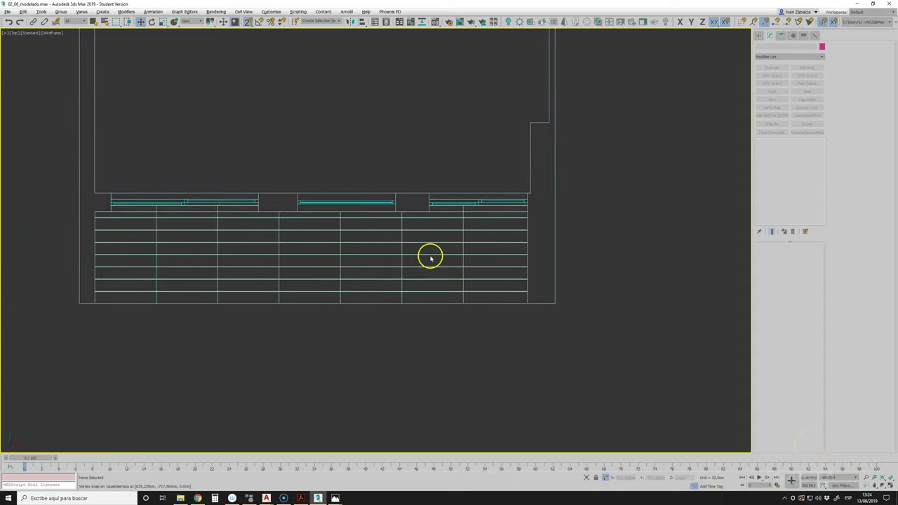
scroll(432, 277, down, 2)
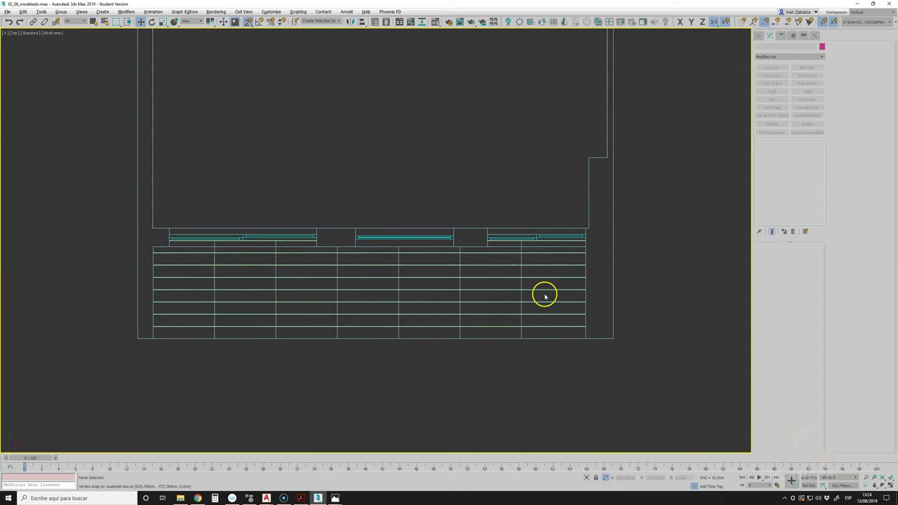
Undo back to the FloorGenerator terrace floor, then redo the board offset change.
click(9, 21)
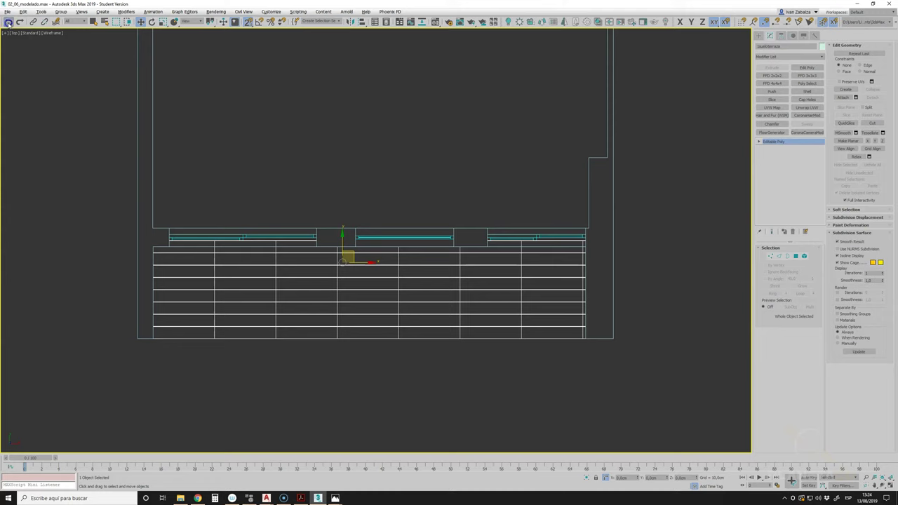
click(8, 21)
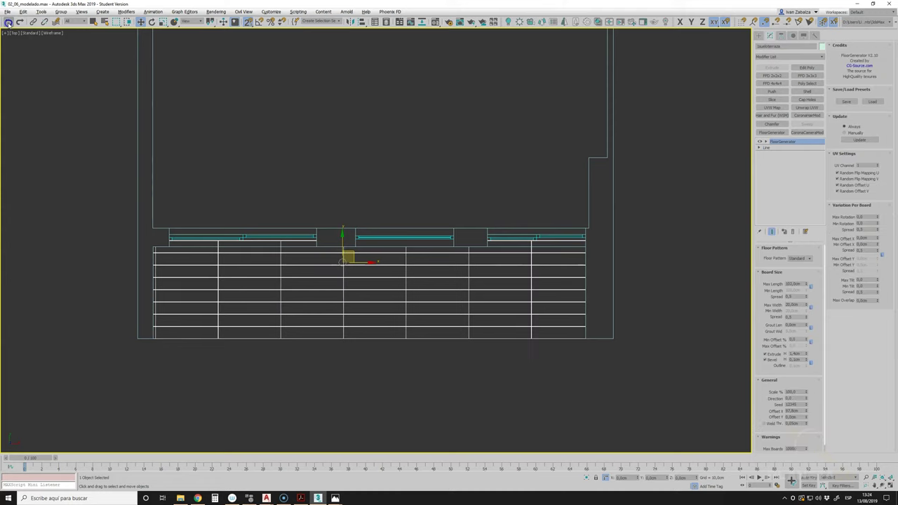
click(20, 22)
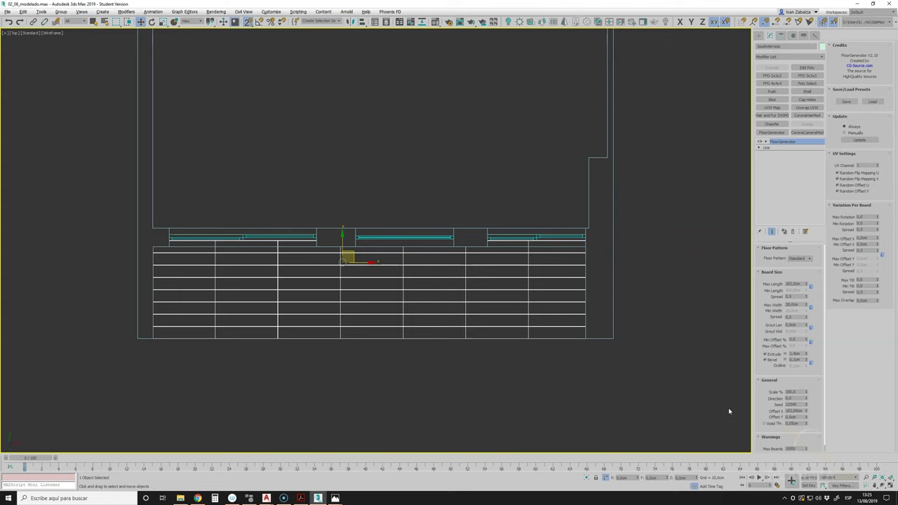
right_click(359, 266)
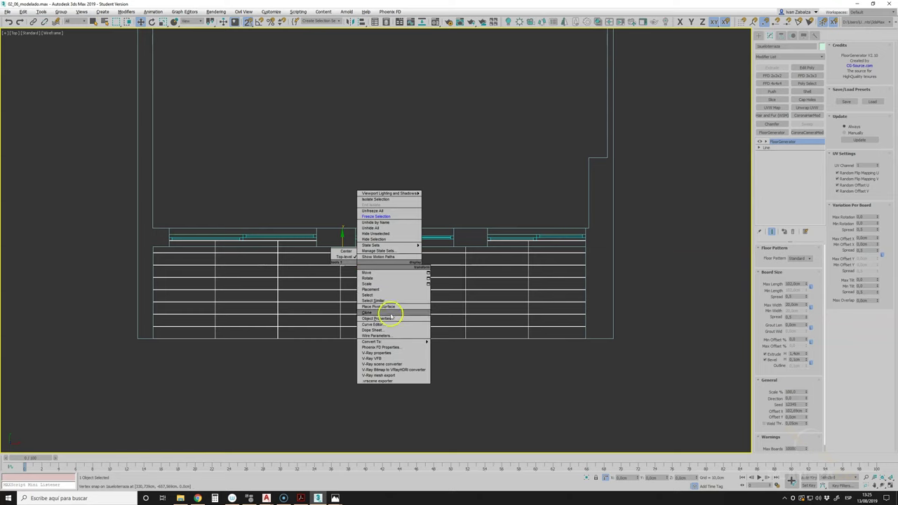
mouse_move(376, 341)
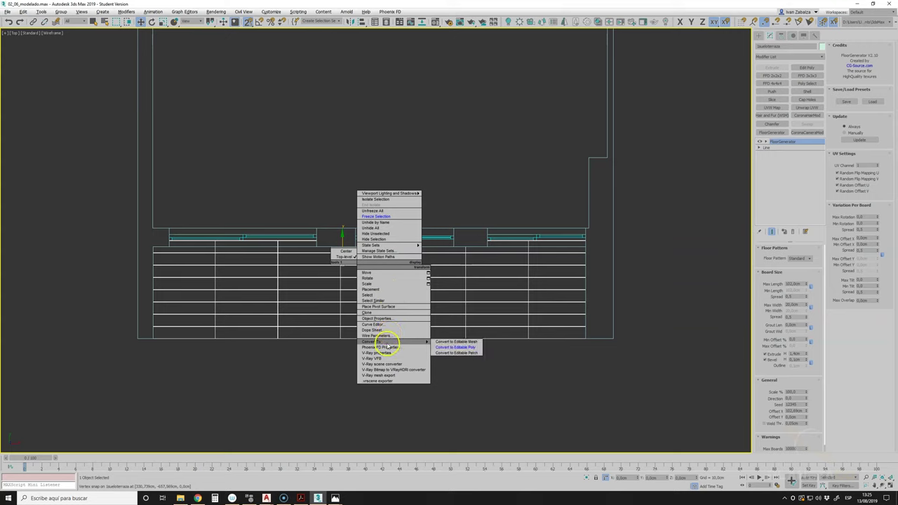
Convert the terrace boards to Editable Poly, try moving the middle vertex column, then undo.
click(456, 348)
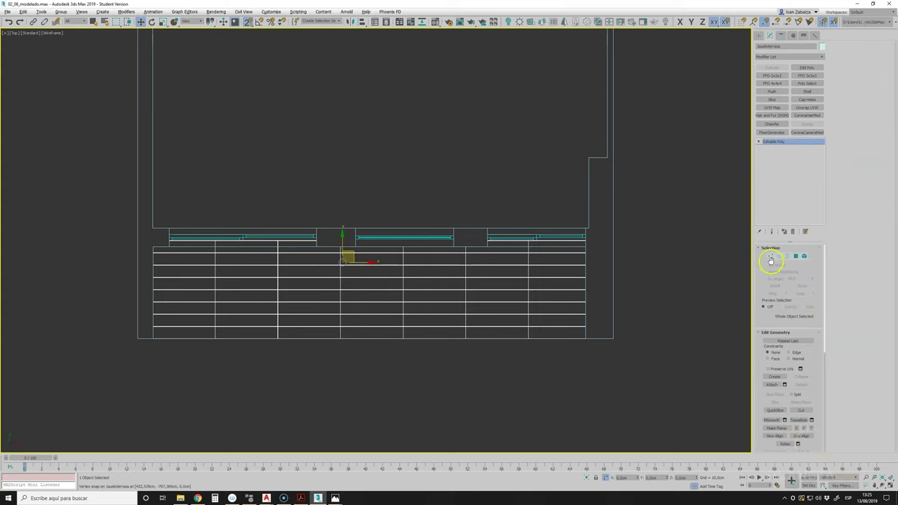
click(771, 257)
drag(333, 232, 355, 357)
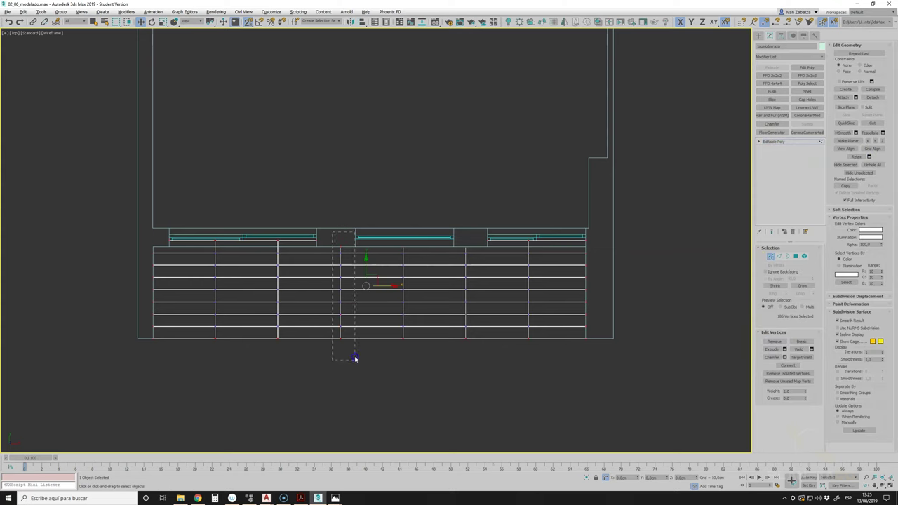
drag(340, 289, 318, 251)
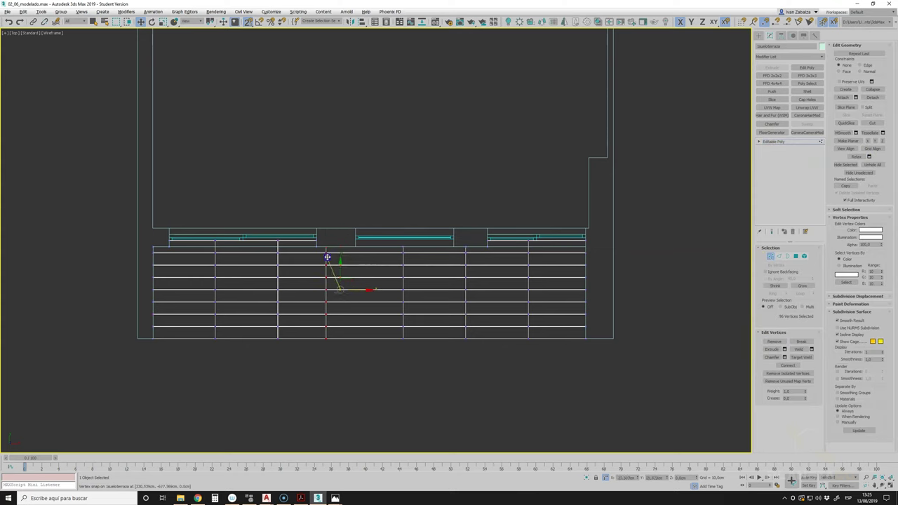
mouse_move(385, 254)
mouse_down()
mouse_move(421, 289)
mouse_move(357, 250)
mouse_up()
mouse_move(262, 253)
mouse_down()
mouse_move(259, 239)
mouse_move(212, 234)
mouse_move(243, 354)
mouse_up()
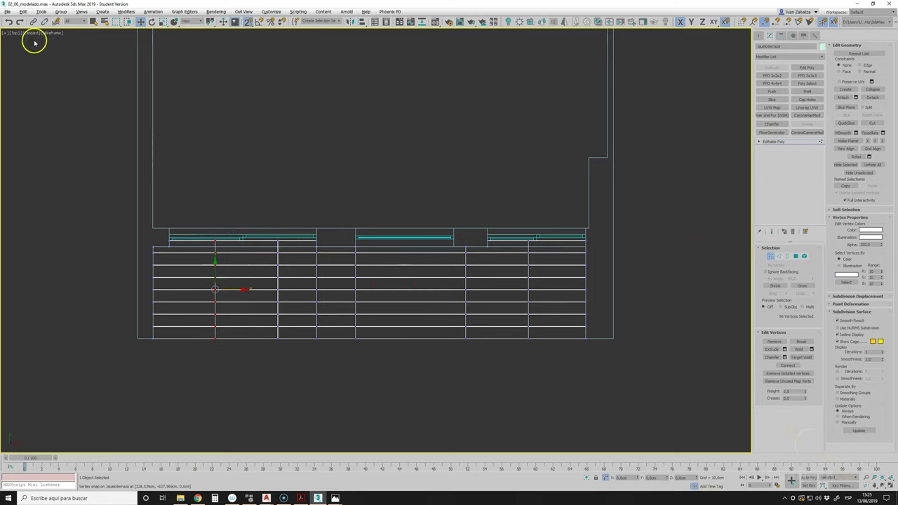
click(10, 21)
click(10, 22)
click(10, 22)
click(10, 21)
Snap a middle column of board-joint vertices onto the wall edge.
mouse_move(184, 203)
mouse_down()
mouse_move(240, 316)
mouse_move(173, 245)
mouse_up()
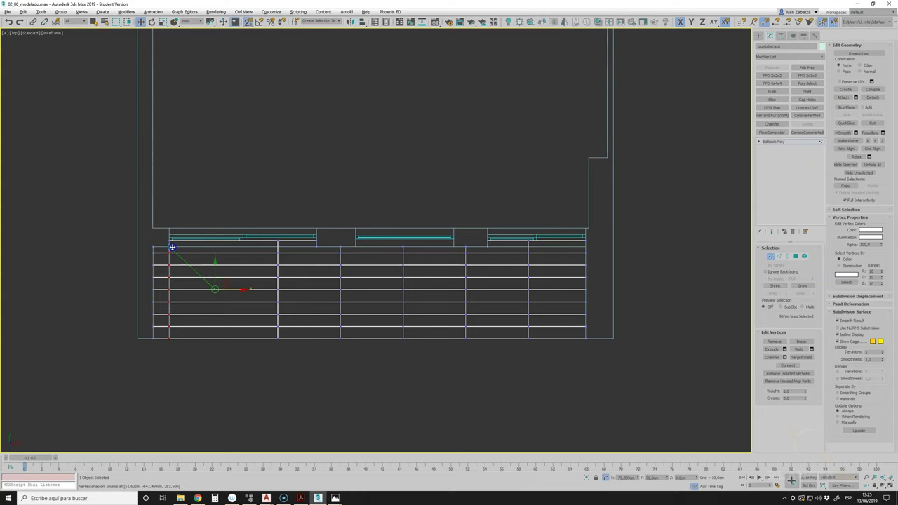
drag(285, 360, 286, 359)
drag(294, 290, 317, 248)
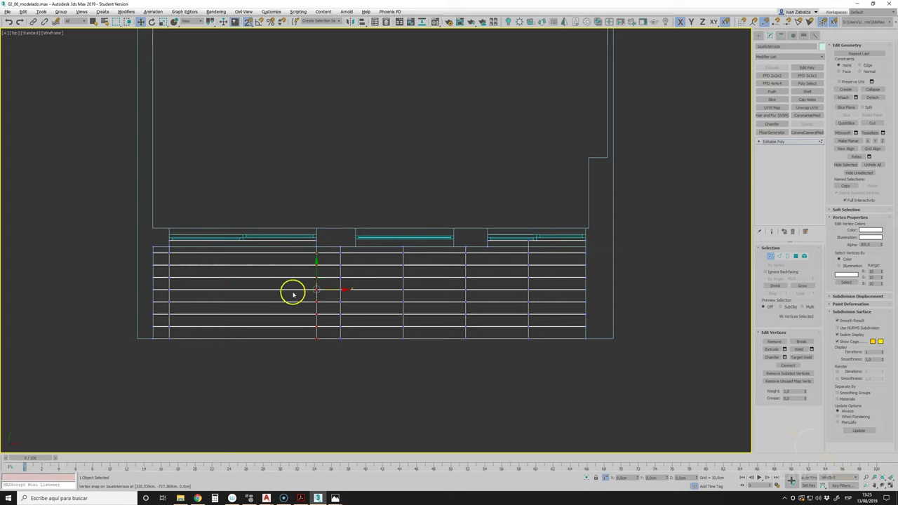
click(342, 241)
Try snapping another vertex column onto a neighbouring joint, then undo those moves.
mouse_move(379, 280)
mouse_down()
mouse_move(401, 247)
mouse_move(418, 368)
mouse_up()
drag(415, 290, 341, 248)
scroll(342, 251, up, 5)
scroll(321, 226, down, 5)
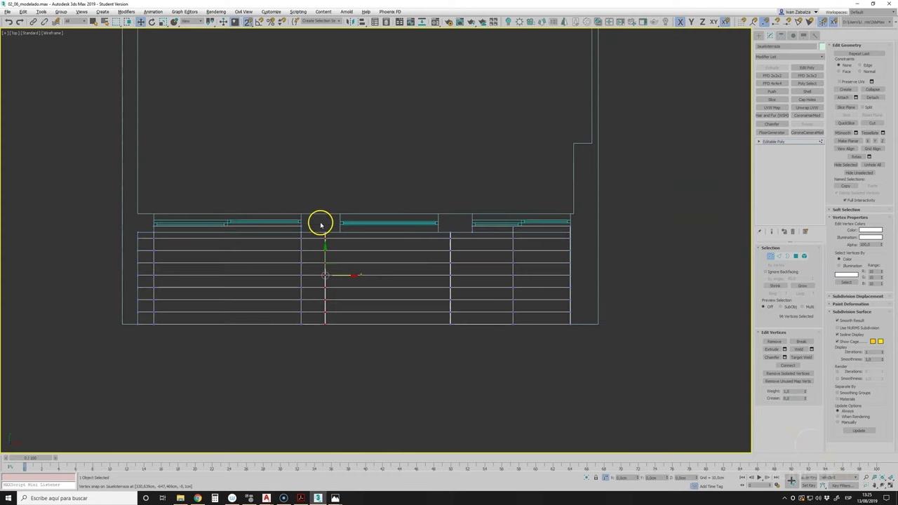
drag(339, 279, 340, 233)
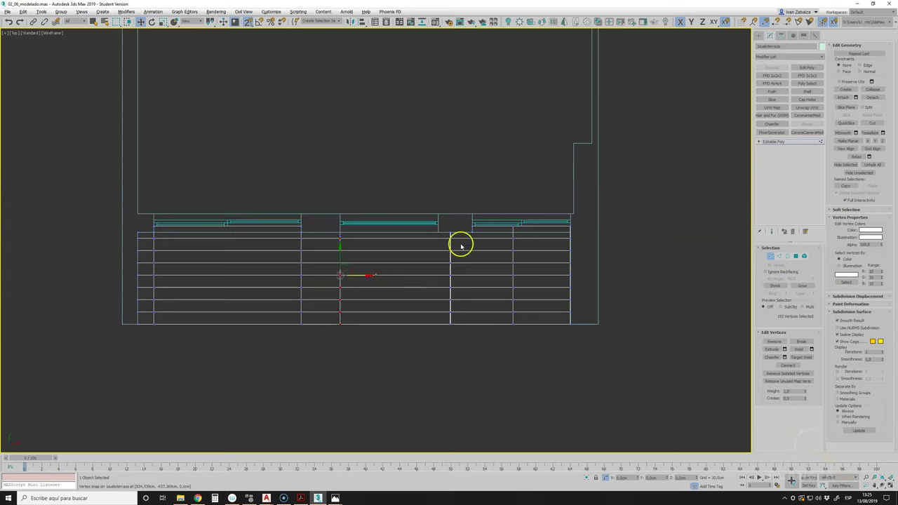
click(8, 21)
click(8, 21)
click(8, 22)
click(8, 22)
click(8, 22)
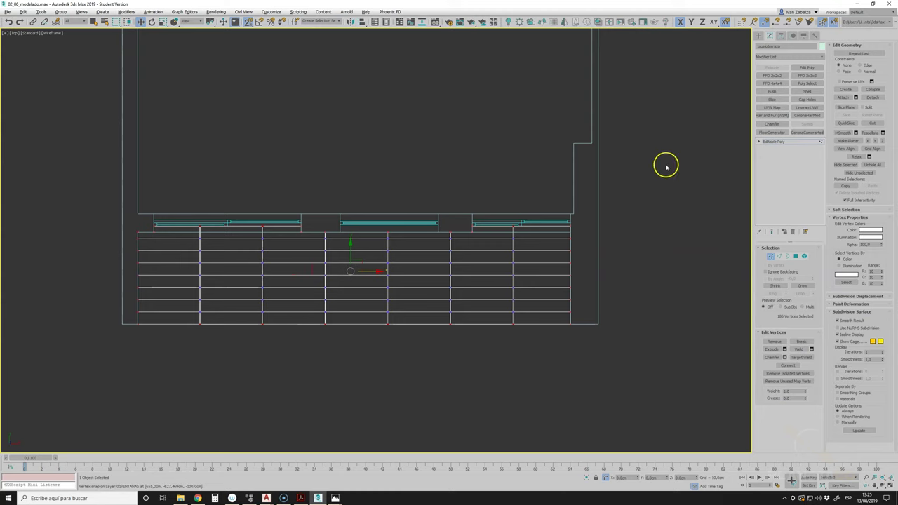
Deselect the terrace floor, zoom to fit all geometry, and restore four viewports.
click(690, 318)
click(890, 478)
key(alt+w)
Replace the apartment floor's Extrude modifier with a FloorGenerator modifier.
click(519, 363)
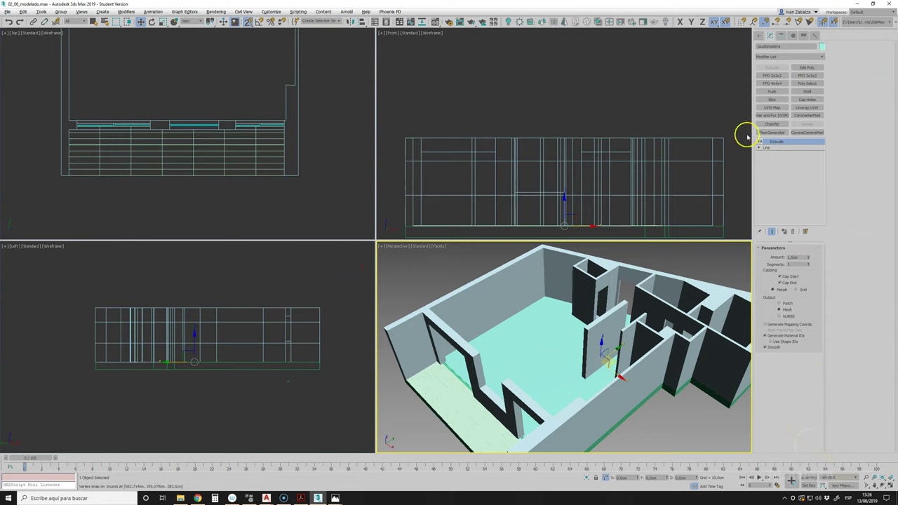
click(793, 231)
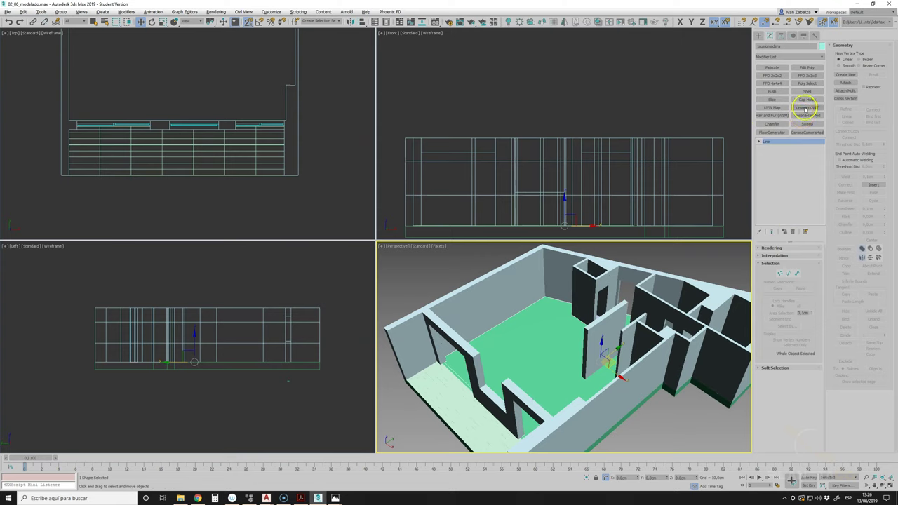
click(775, 132)
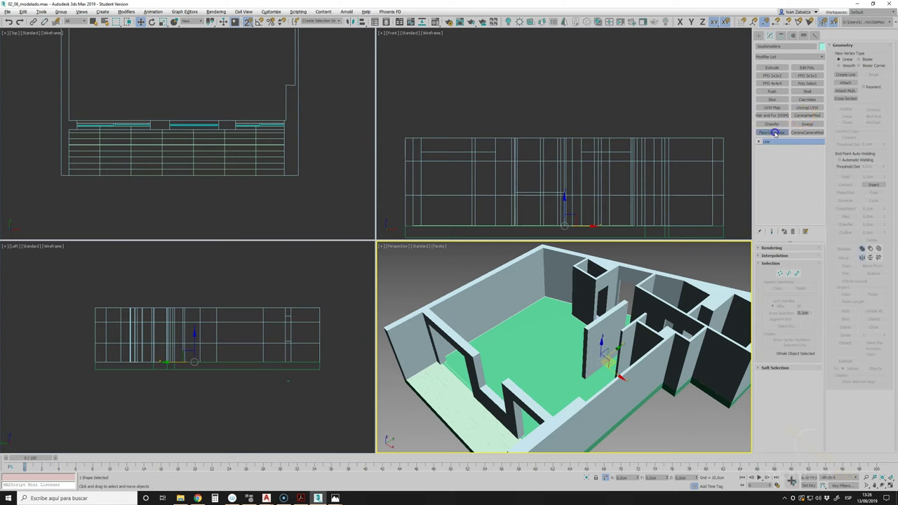
Maximize the Top viewport to show the floor plan full-size.
click(263, 146)
scroll(263, 151, up, 3)
scroll(239, 133, down, 4)
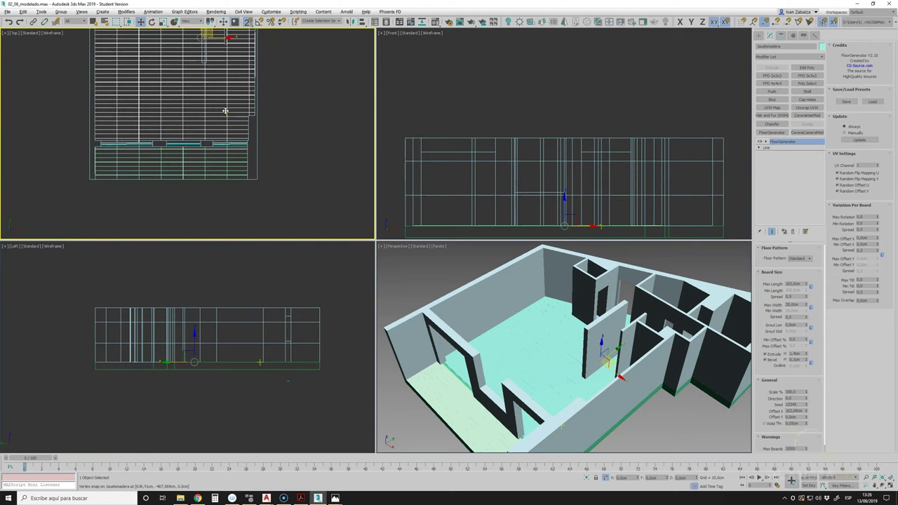
scroll(255, 130, up, 2)
scroll(257, 125, up, 5)
scroll(257, 126, down, 2)
scroll(246, 130, down, 3)
scroll(234, 134, down, 3)
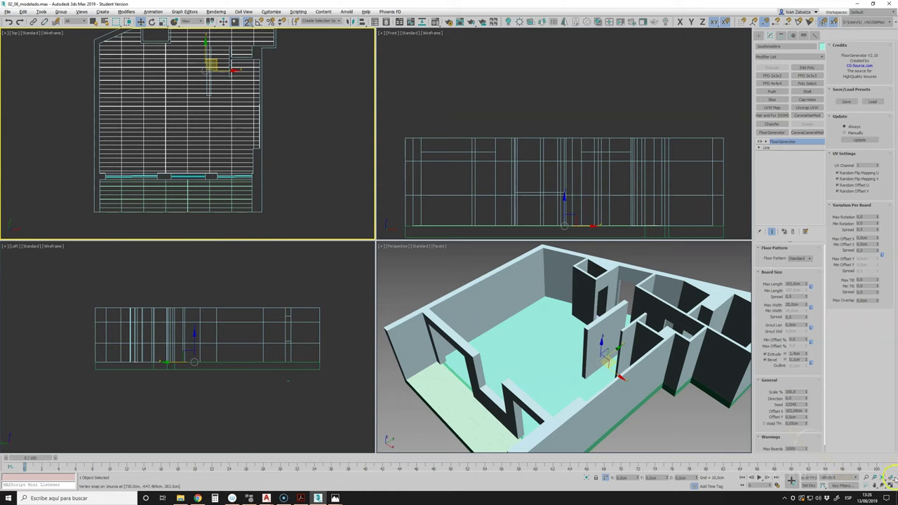
click(890, 485)
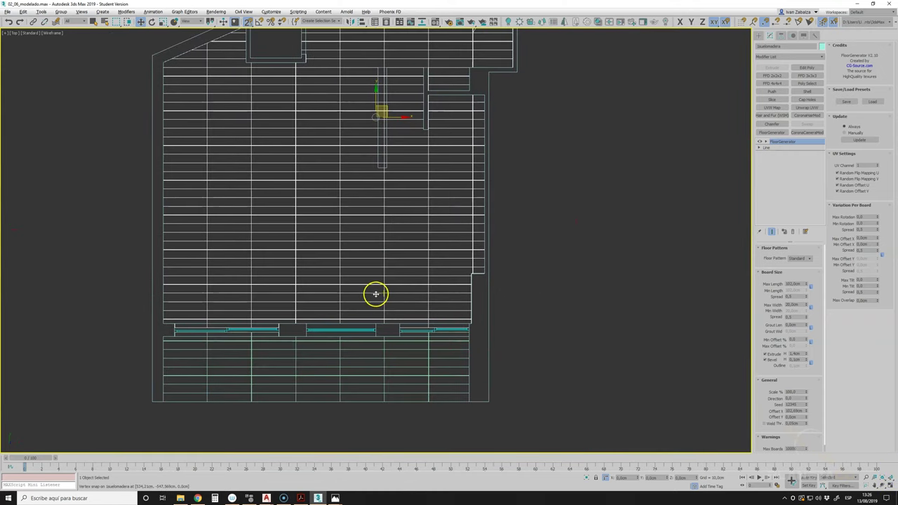
Hide the interior floor's FloorGenerator boards, leaving only the outline, and show the spline shapes.
middle_drag(375, 294, 387, 320)
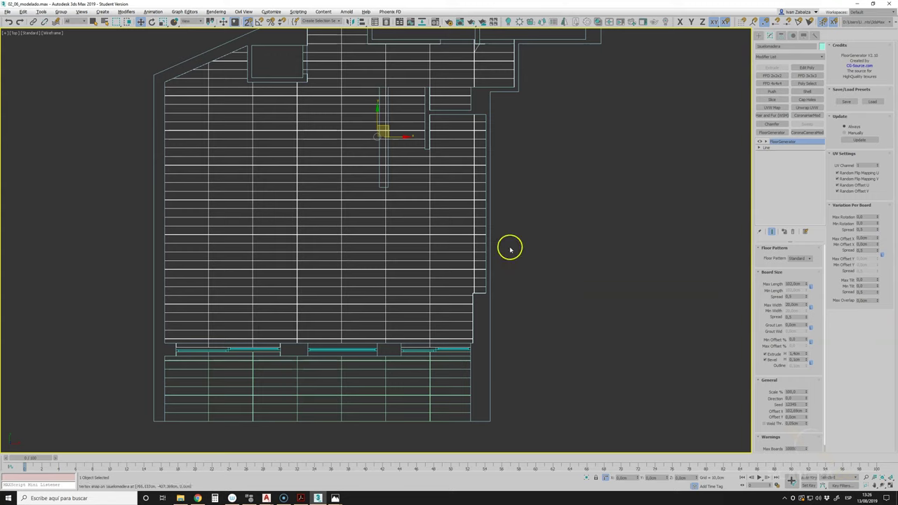
click(761, 142)
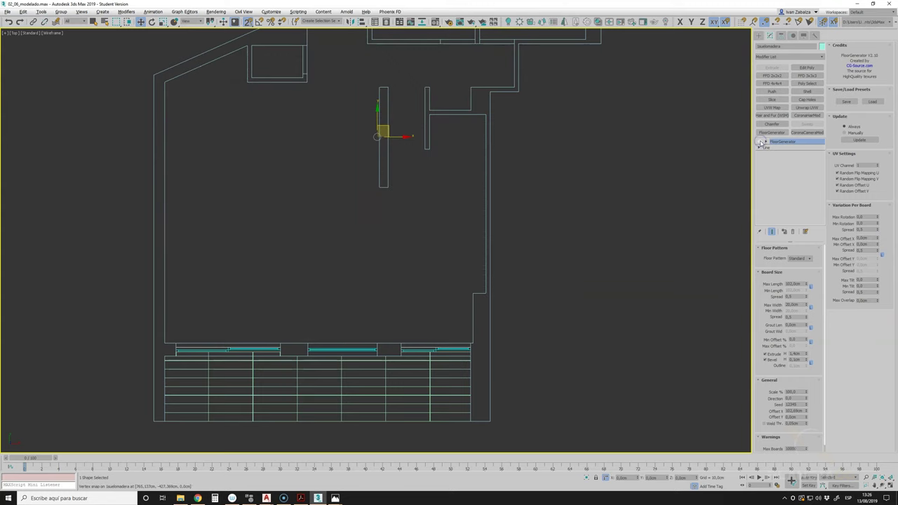
click(761, 142)
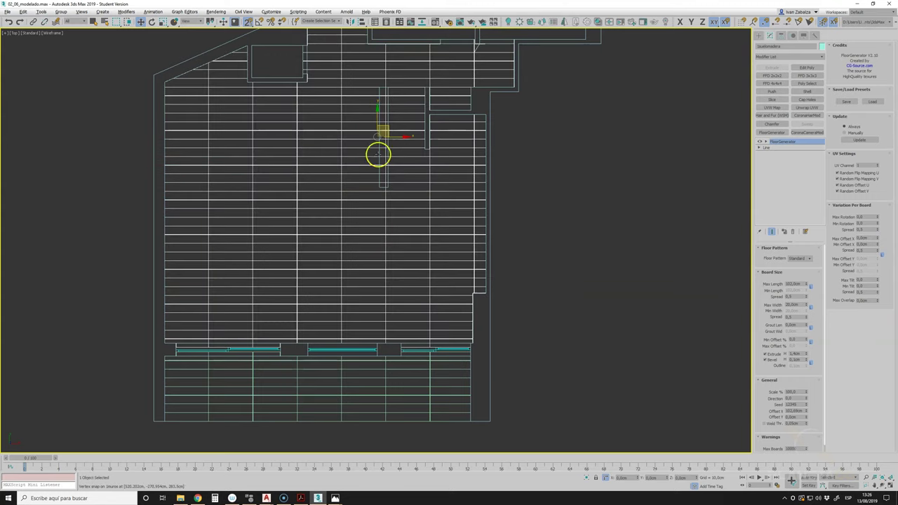
click(761, 142)
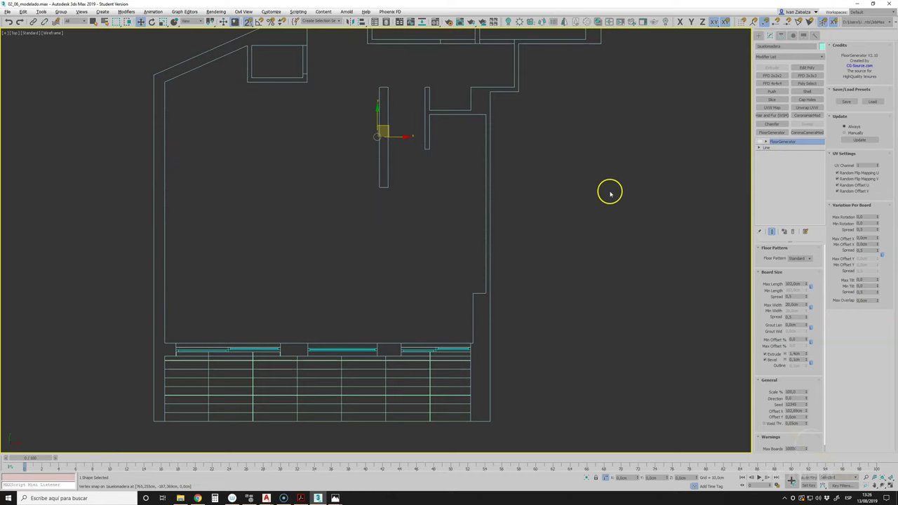
click(758, 35)
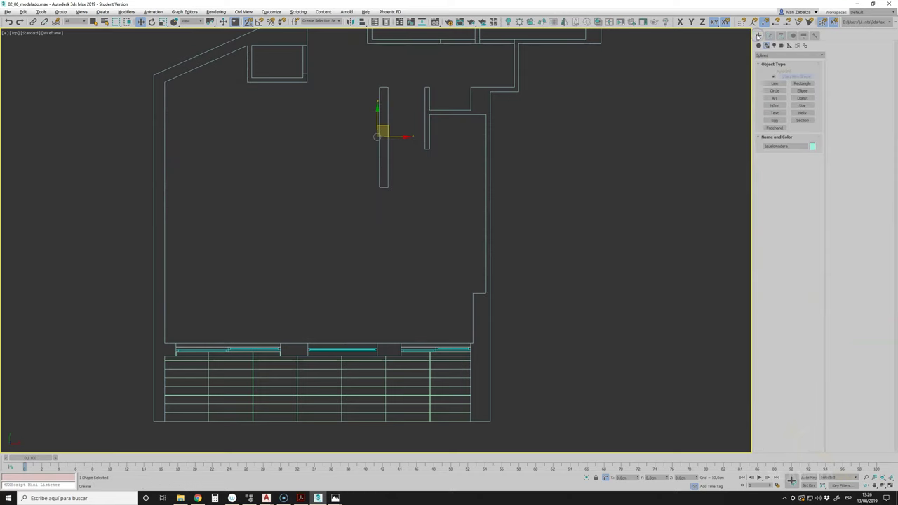
Draw a thin rectangle, about 230 cm by 30 cm, along the wall.
click(777, 84)
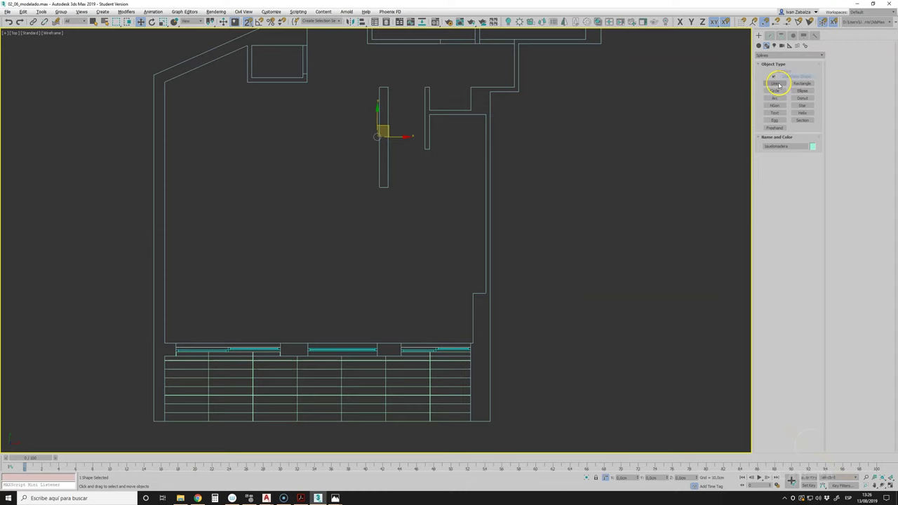
click(802, 83)
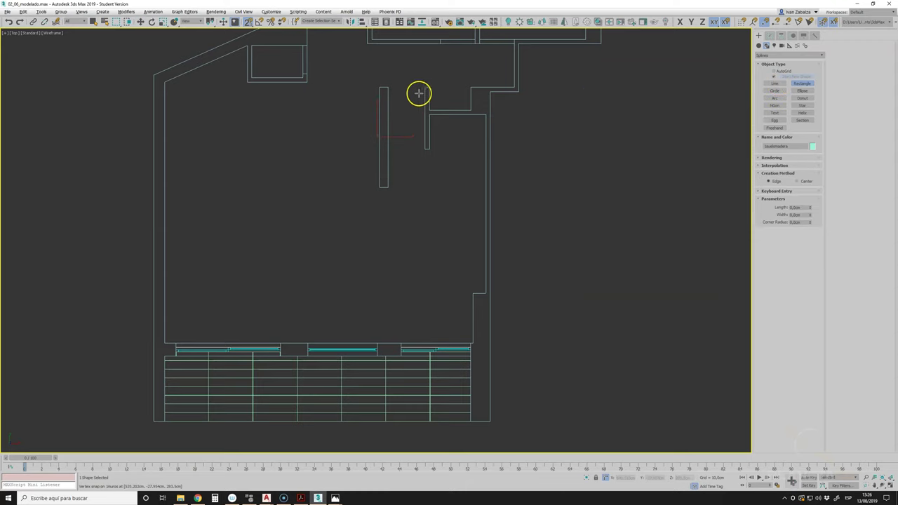
drag(379, 88, 390, 185)
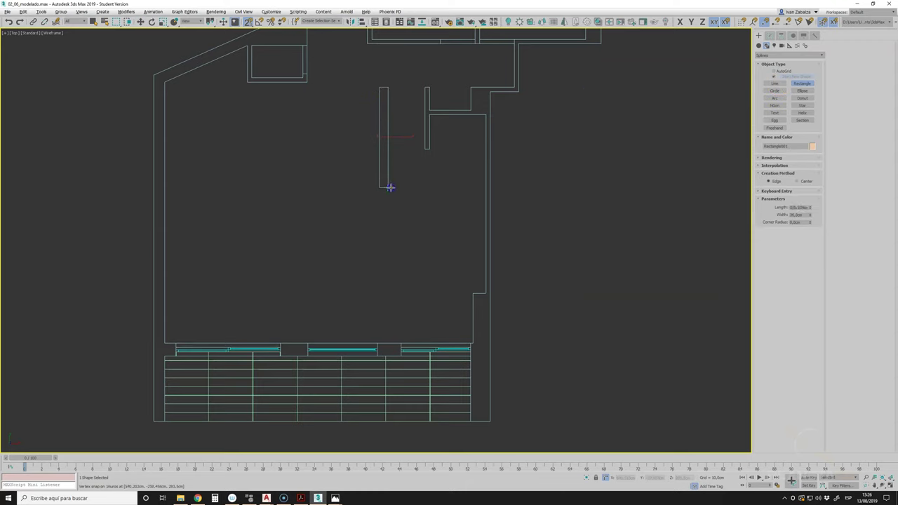
click(770, 36)
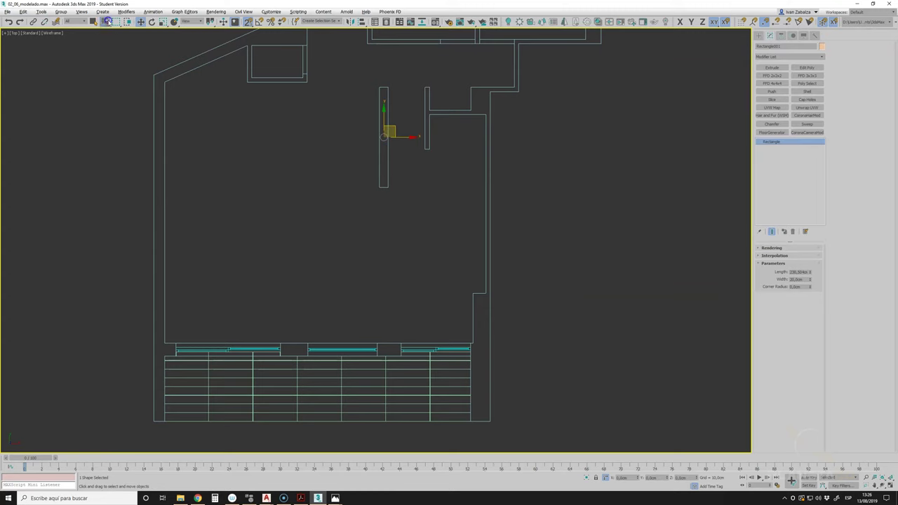
Select the wood floor object from the Select From Scene list.
click(107, 21)
click(39, 302)
click(125, 405)
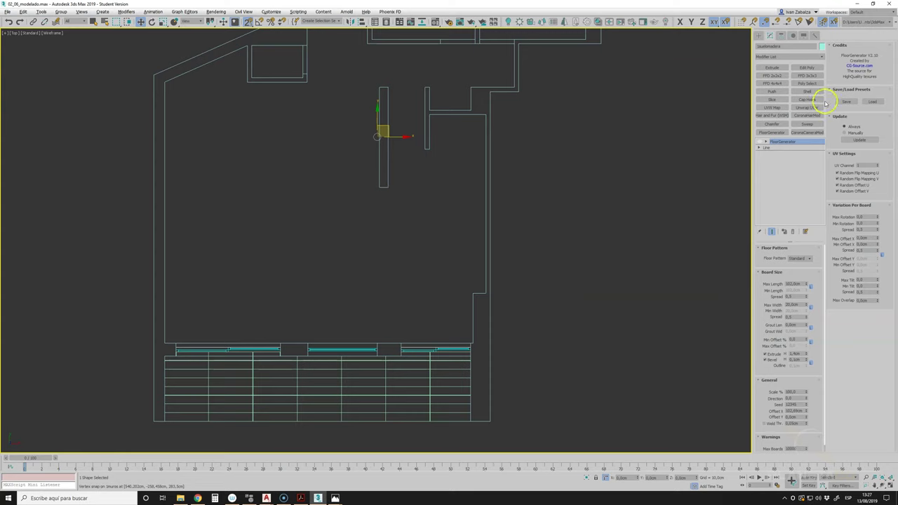
Attach the thin rectangle to the floor's underlying Line shape and return to four viewports.
click(767, 147)
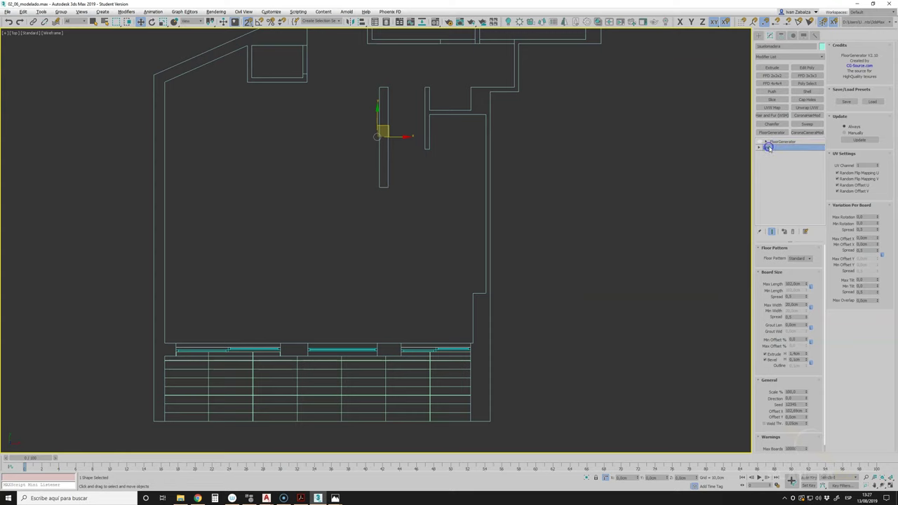
click(846, 83)
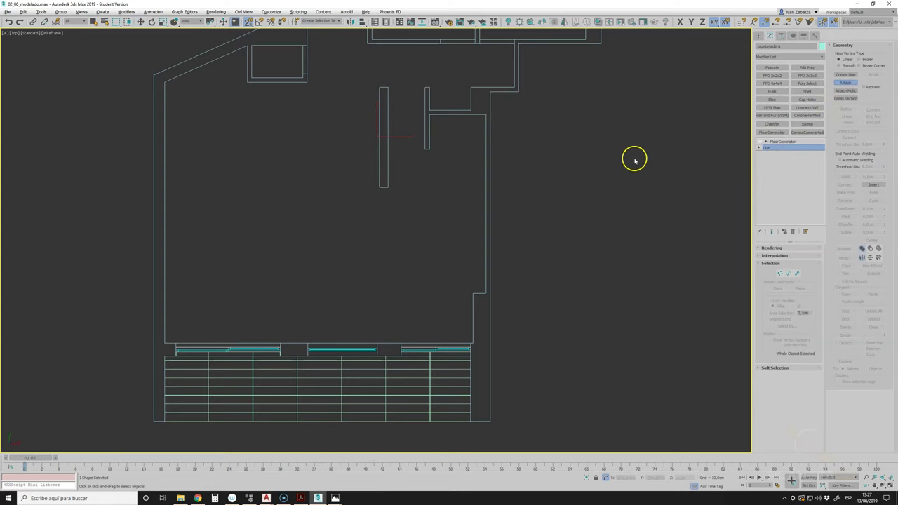
click(385, 187)
click(889, 486)
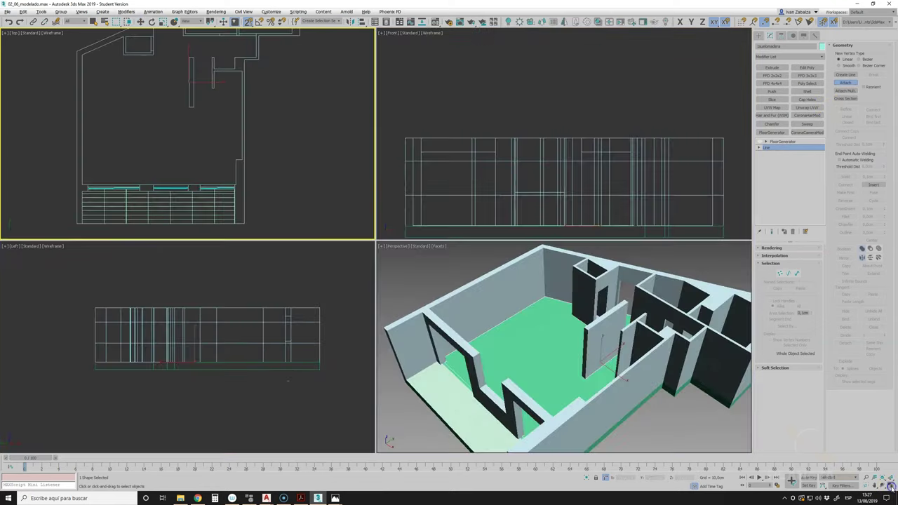
click(506, 398)
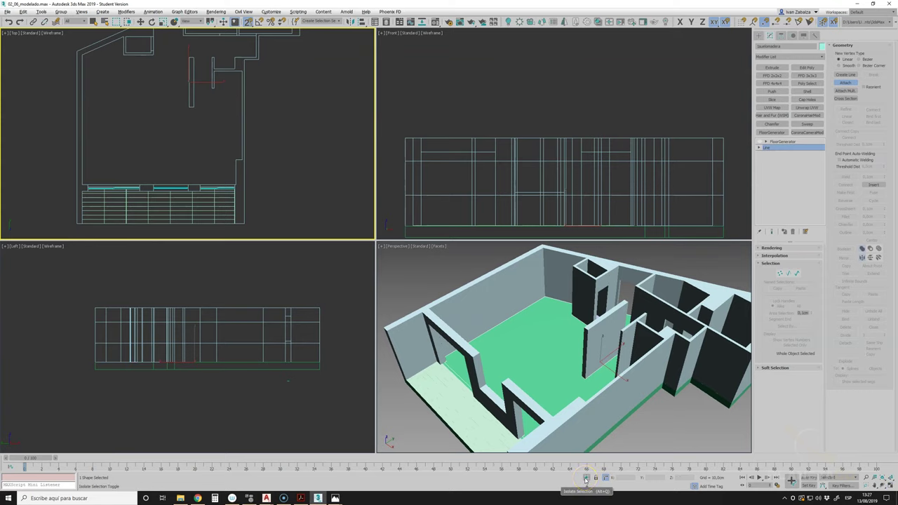
Isolate the floor outline and enter Vertex mode on its Line.
click(586, 479)
scroll(217, 371, up, 2)
scroll(152, 341, up, 2)
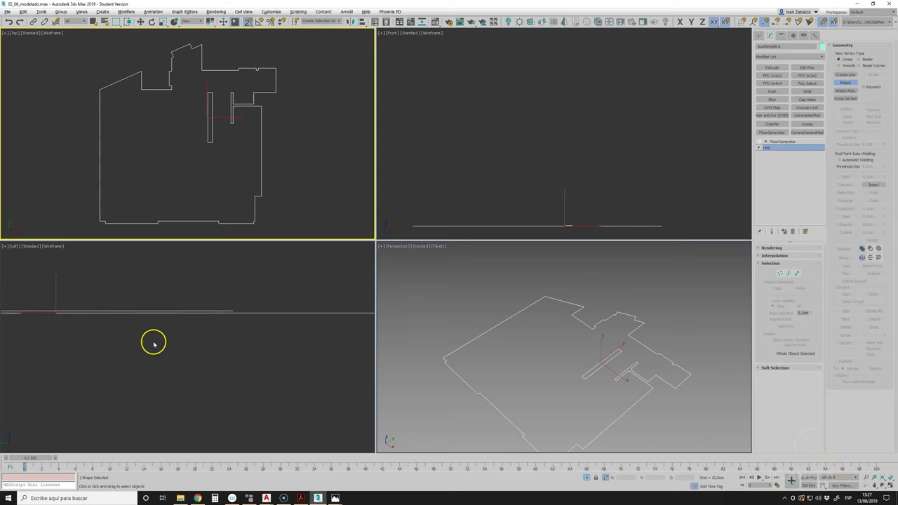
scroll(254, 302, up, 1)
scroll(254, 302, up, 2)
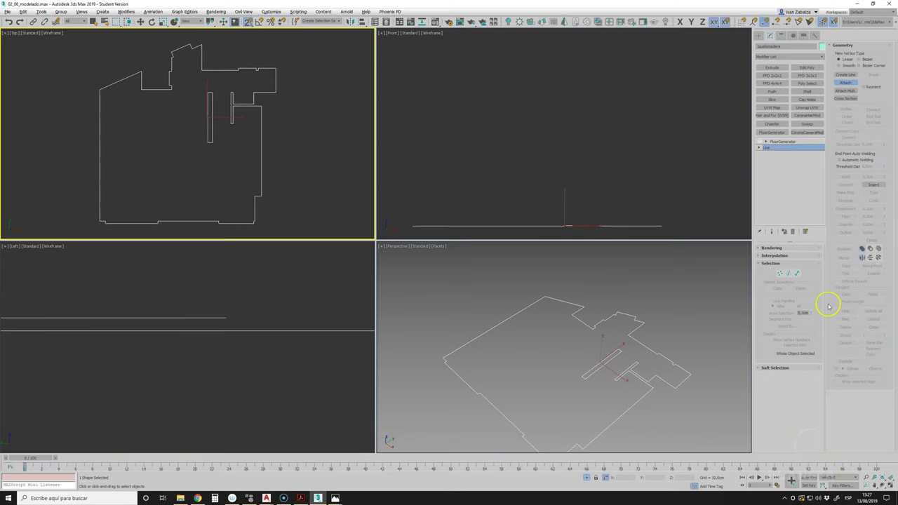
click(780, 273)
scroll(218, 307, down, 2)
mouse_move(133, 311)
middle_down()
mouse_move(145, 334)
mouse_move(75, 337)
mouse_move(182, 338)
middle_up()
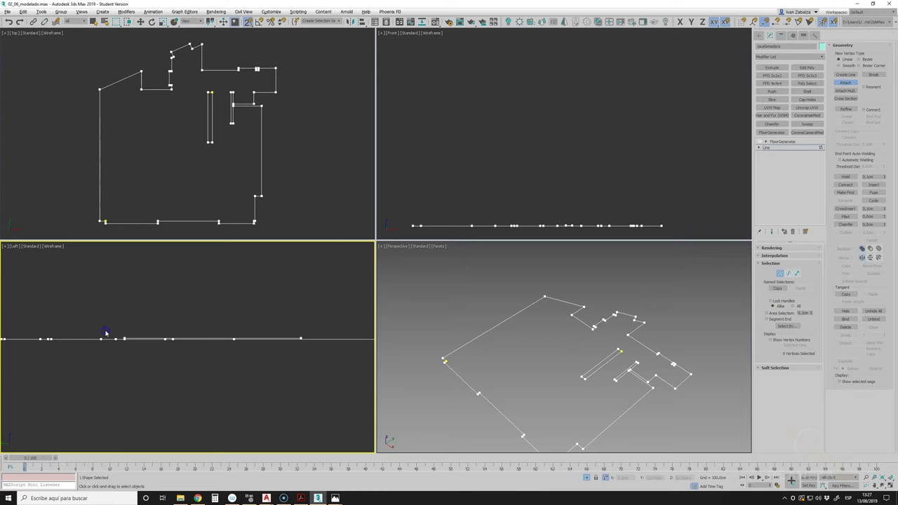
scroll(121, 341, up, 2)
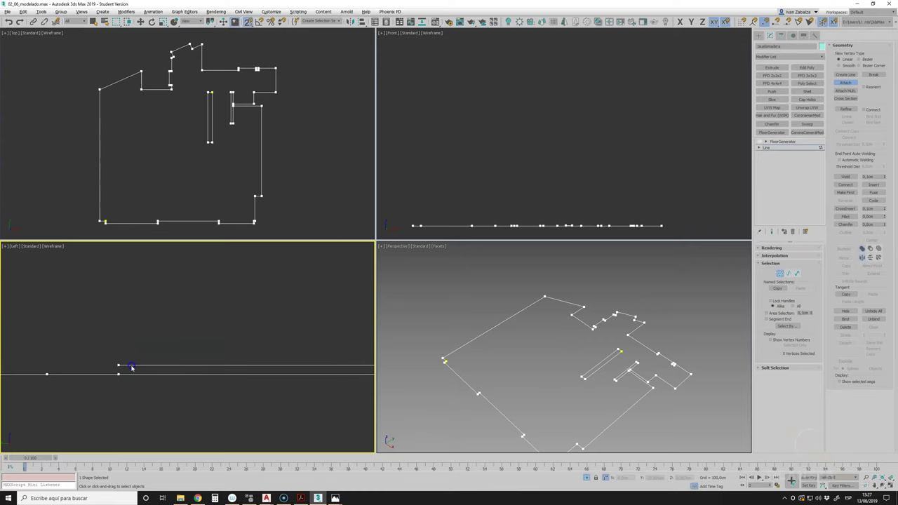
Select the raised outline vertices in the Left view and set their height to 0.
key(w)
drag(89, 344, 146, 372)
middle_drag(247, 363, 225, 353)
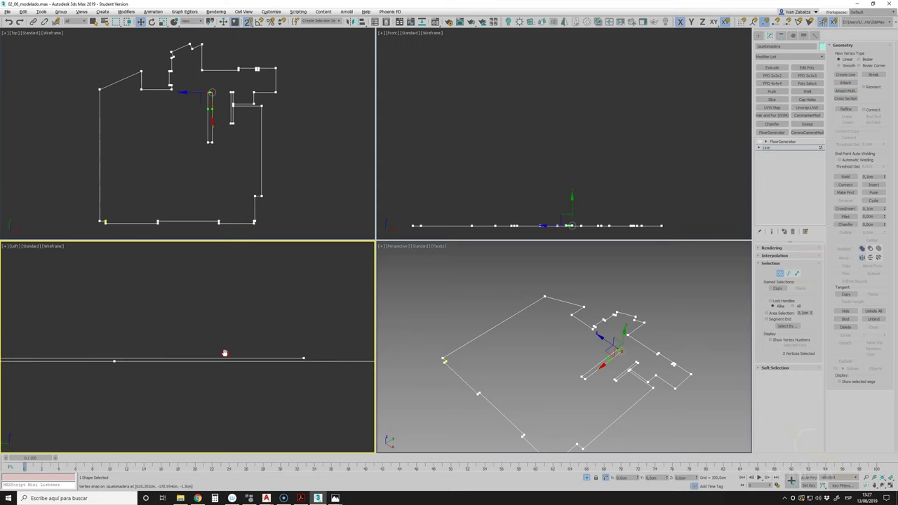
middle_drag(225, 352, 237, 349)
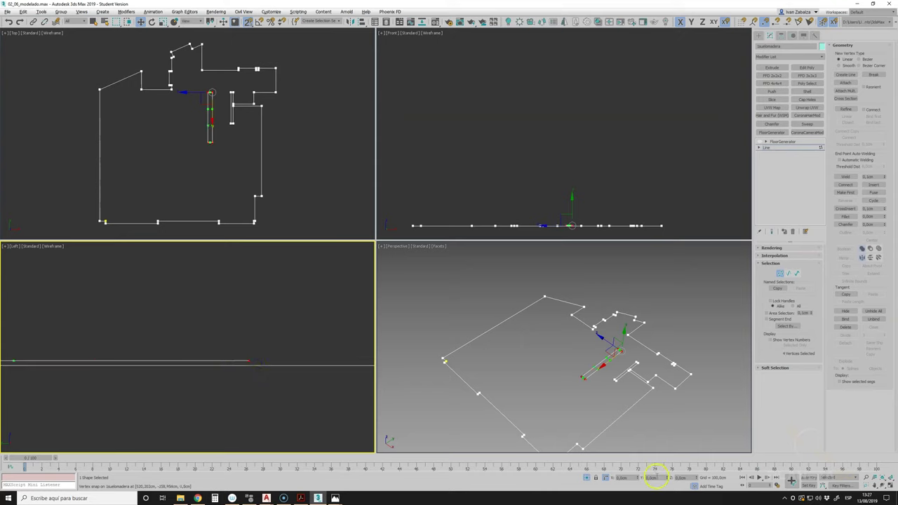
double_click(656, 478)
text(0)
key(Return)
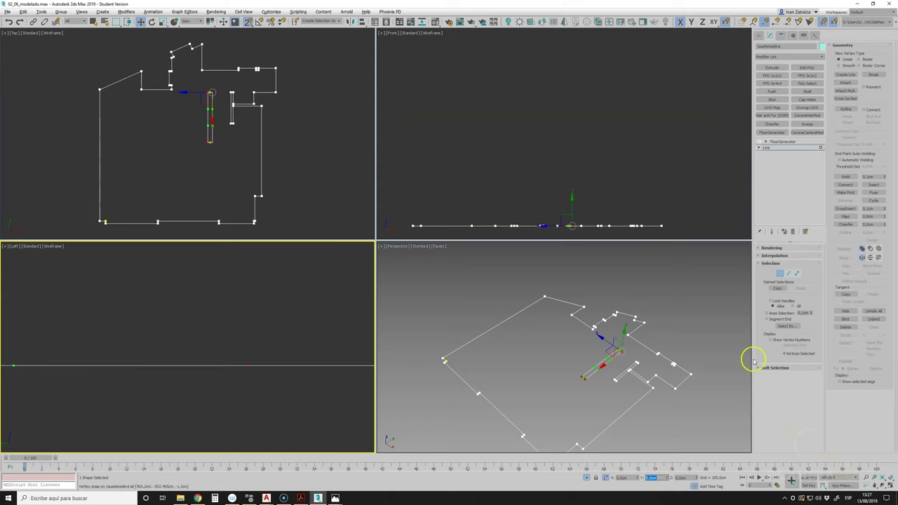
Leave Vertex mode and re-enable the FloorGenerator modifier on the floor.
click(780, 273)
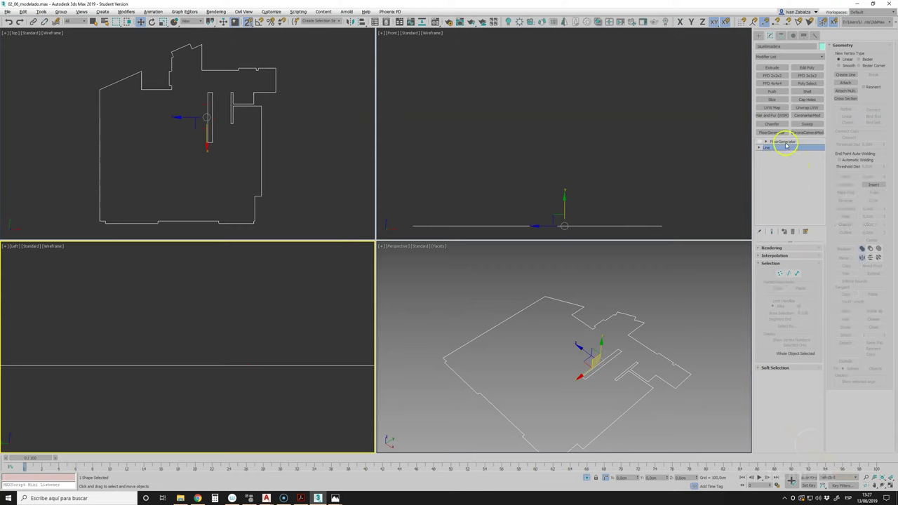
click(784, 141)
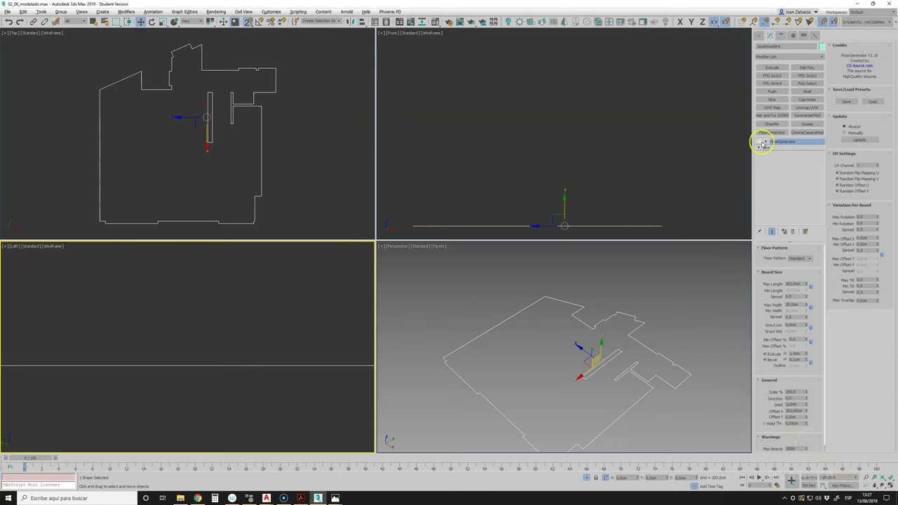
click(760, 141)
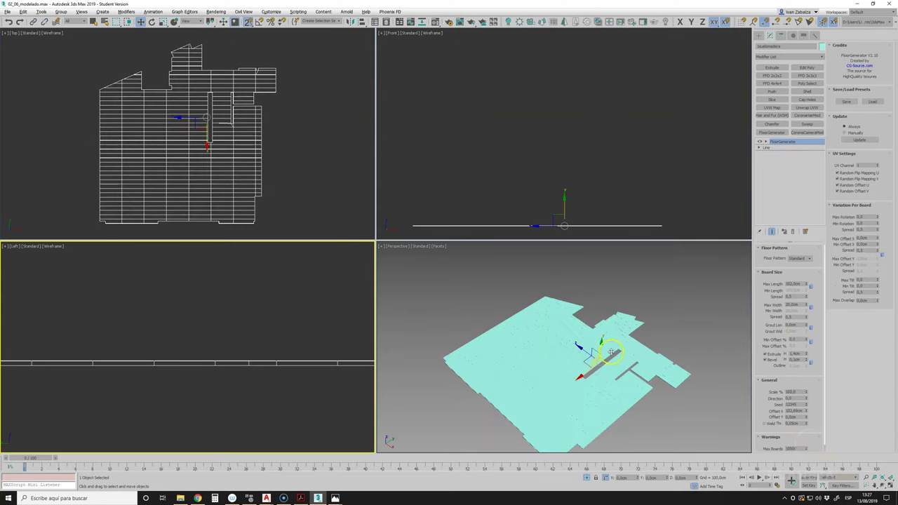
Set the FloorGenerator board Direction to 90 so the planks run vertically.
scroll(211, 134, up, 4)
scroll(243, 124, up, 1)
scroll(245, 123, down, 4)
scroll(254, 117, up, 3)
scroll(257, 116, down, 2)
scroll(257, 116, down, 2)
double_click(800, 285)
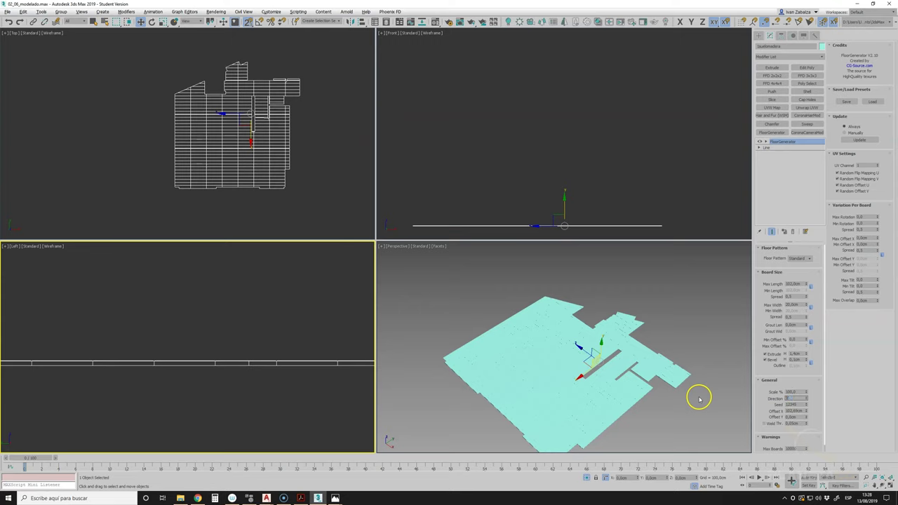
key(Return)
scroll(266, 139, up, 1)
scroll(247, 131, up, 1)
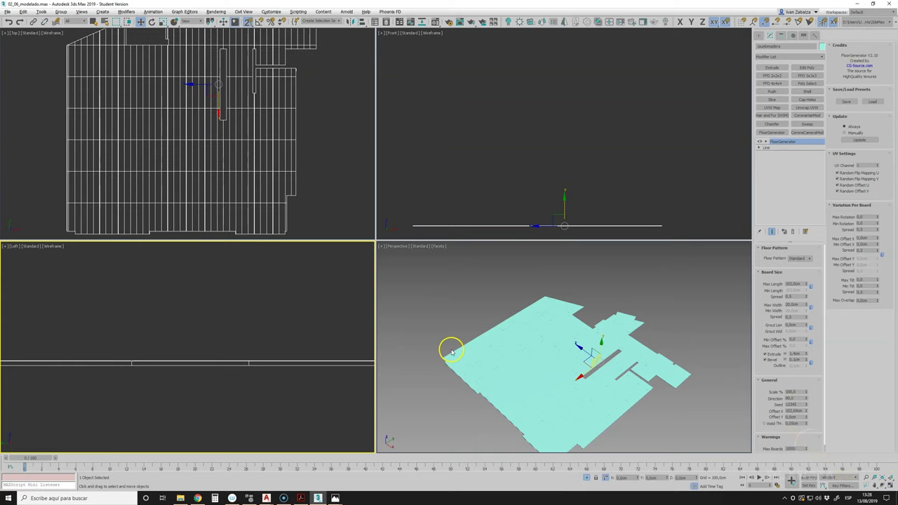
Maximize the top view on the floor and set Min Offset to 50% to stagger plank joints.
click(890, 494)
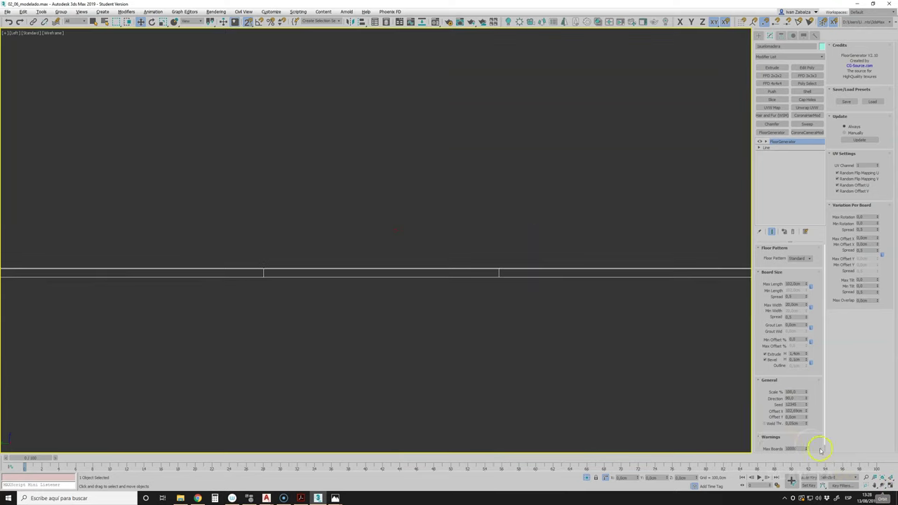
click(890, 478)
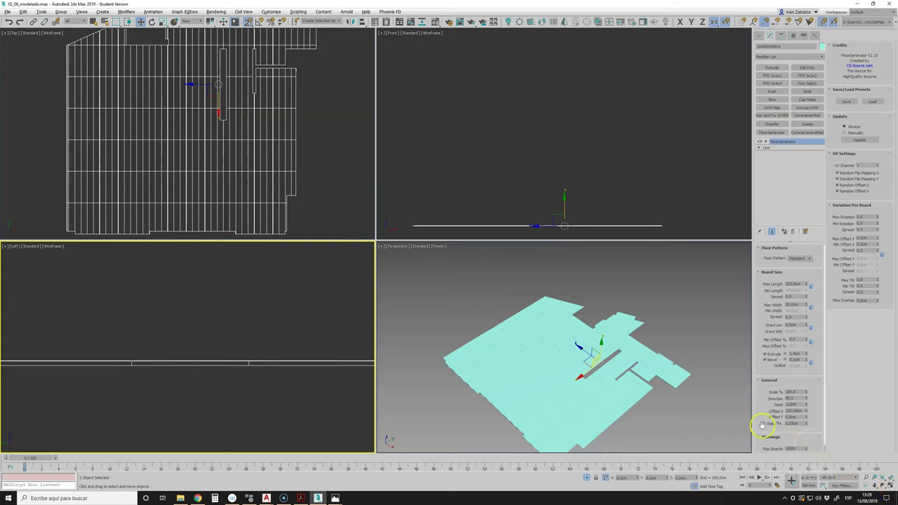
scroll(271, 198, up, 3)
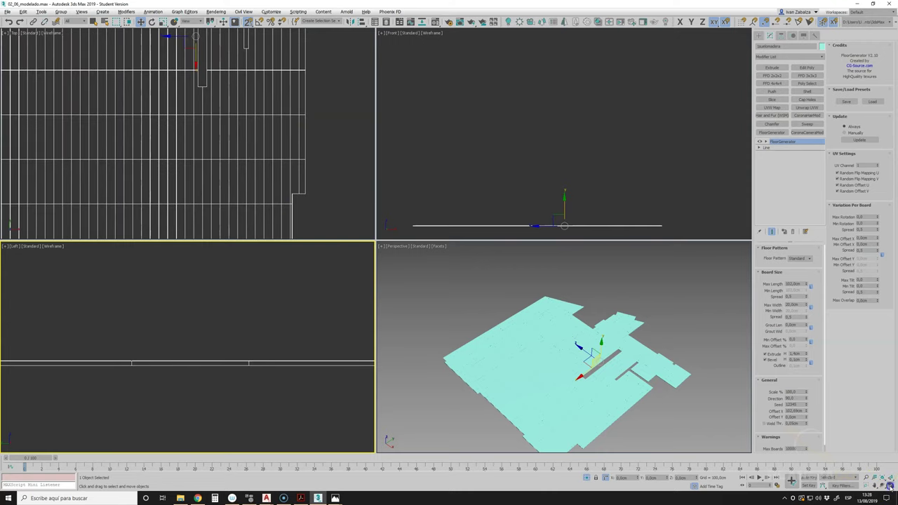
click(889, 485)
click(889, 486)
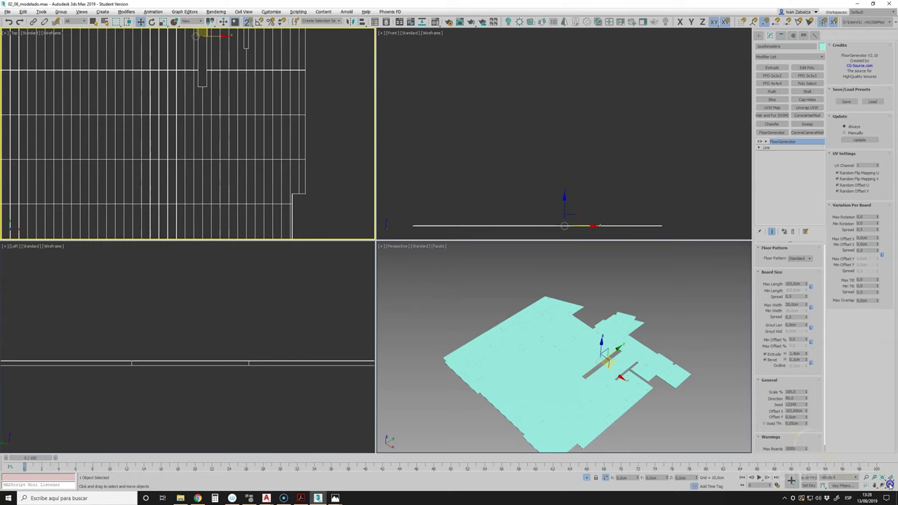
click(889, 484)
scroll(386, 274, down, 4)
scroll(390, 283, down, 2)
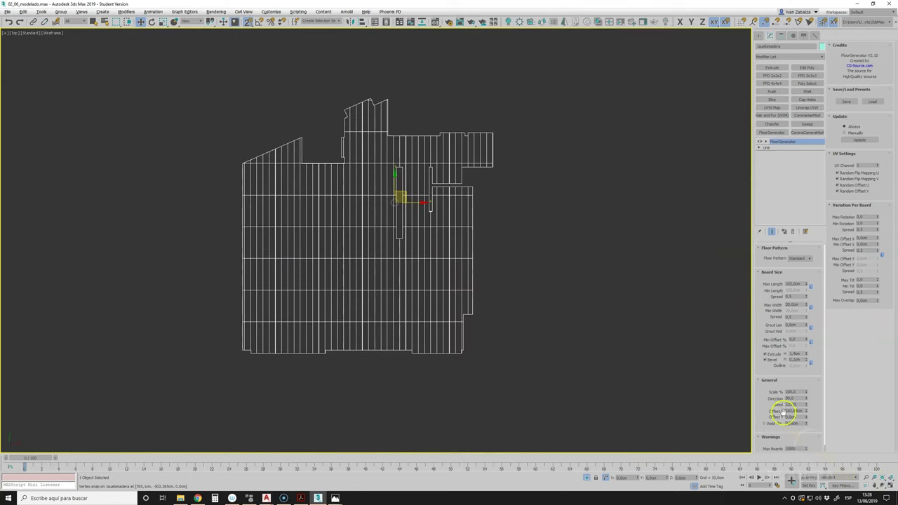
scroll(399, 281, up, 2)
middle_drag(399, 281, 406, 300)
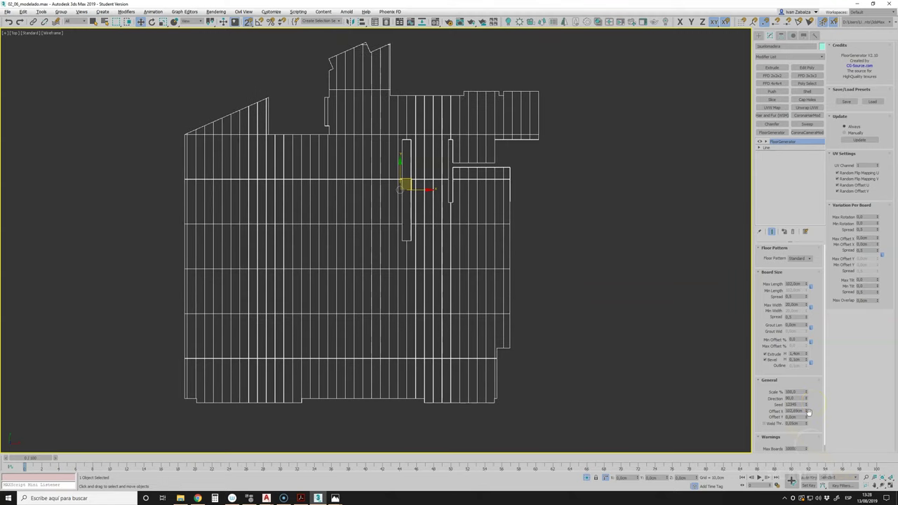
mouse_move(807, 399)
mouse_down()
mouse_move(801, 303)
mouse_move(702, 21)
mouse_up()
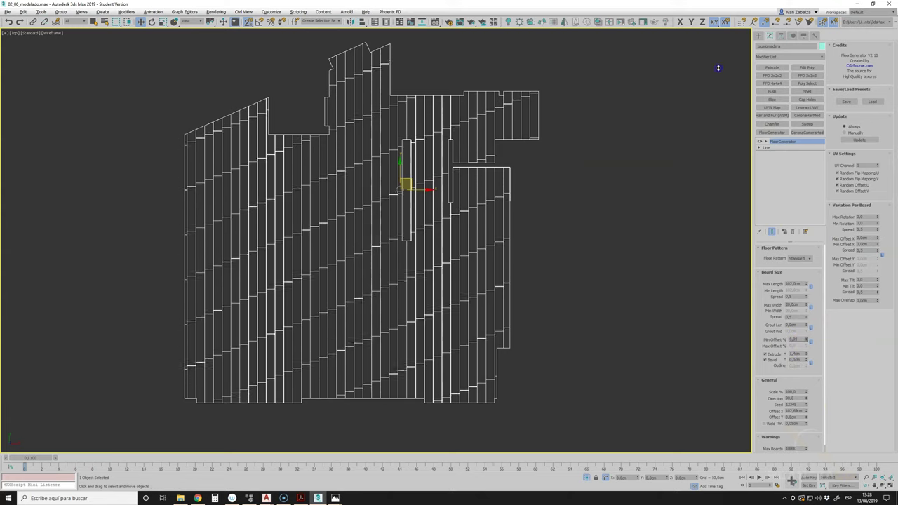
click(801, 341)
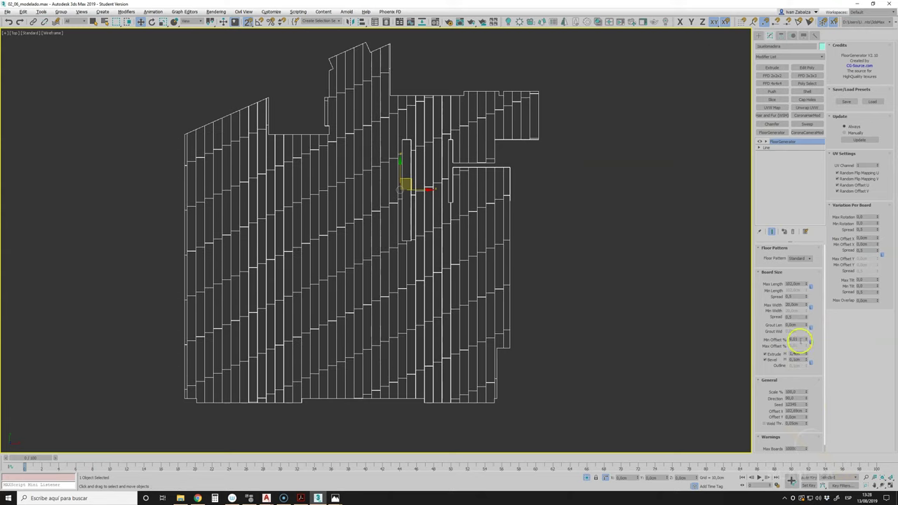
click(562, 319)
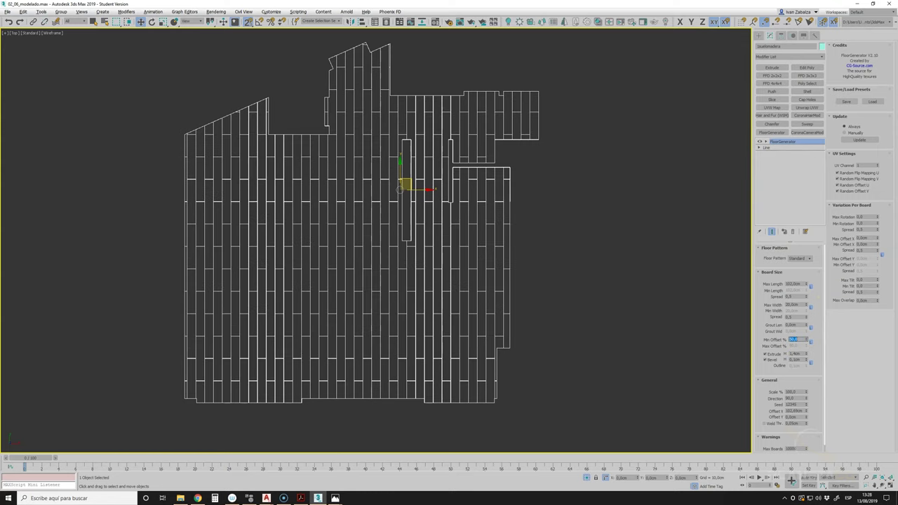
Set the plank Max Width to 20 cm in Board Size.
scroll(263, 195, up, 2)
scroll(269, 197, up, 3)
scroll(270, 198, down, 3)
scroll(270, 198, down, 3)
scroll(356, 241, up, 1)
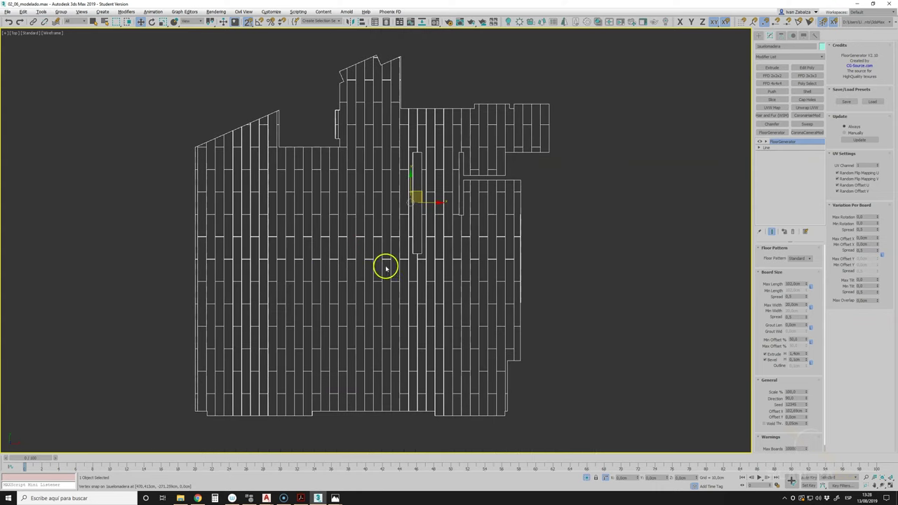
double_click(793, 283)
double_click(793, 305)
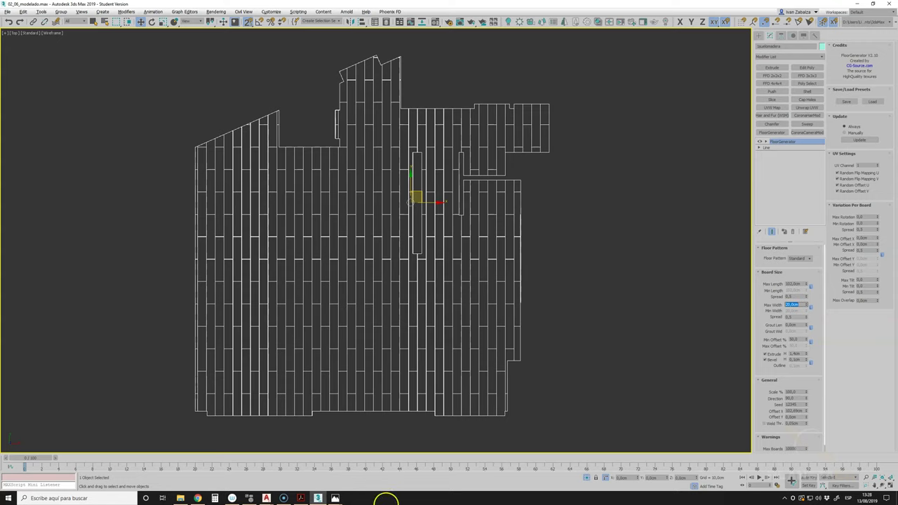
mouse_move(198, 498)
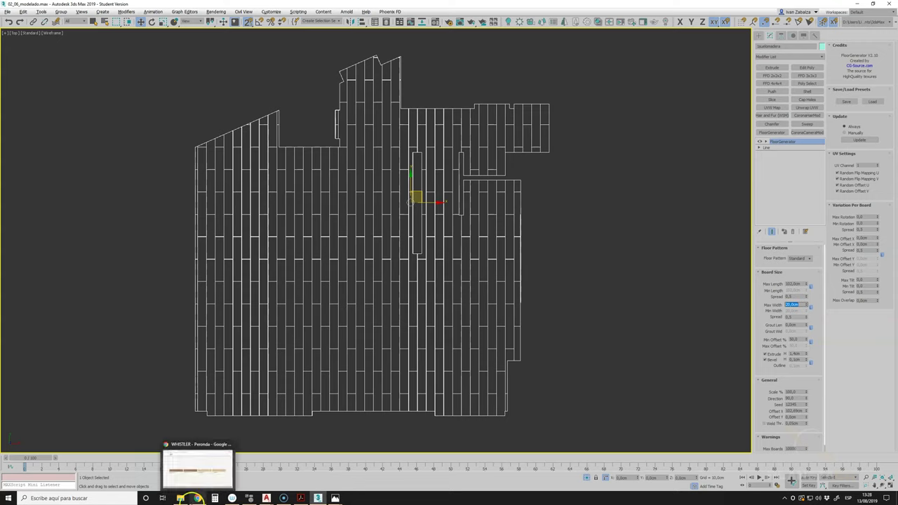
Check the Peronda Whistler 25x150 cm size in Chrome, then set Max Width to 25.
click(197, 498)
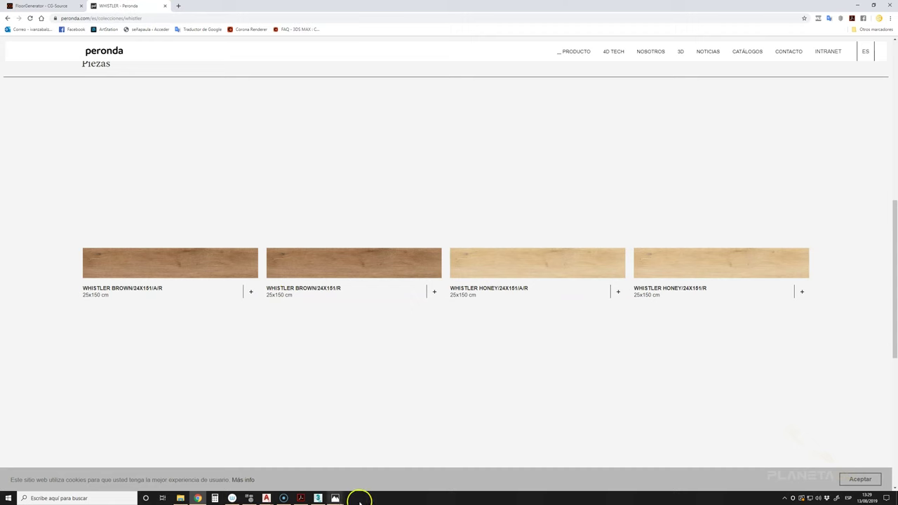
mouse_move(318, 498)
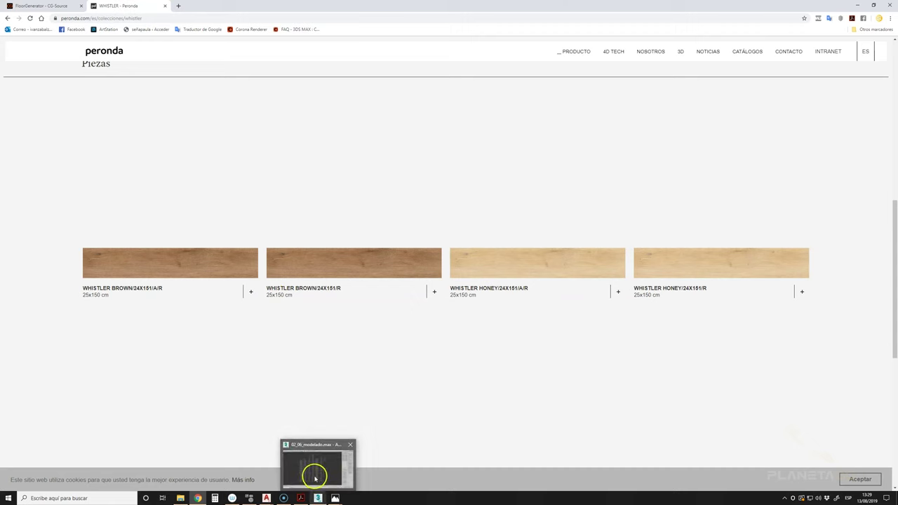
click(312, 470)
double_click(793, 304)
text(25)
key(Return)
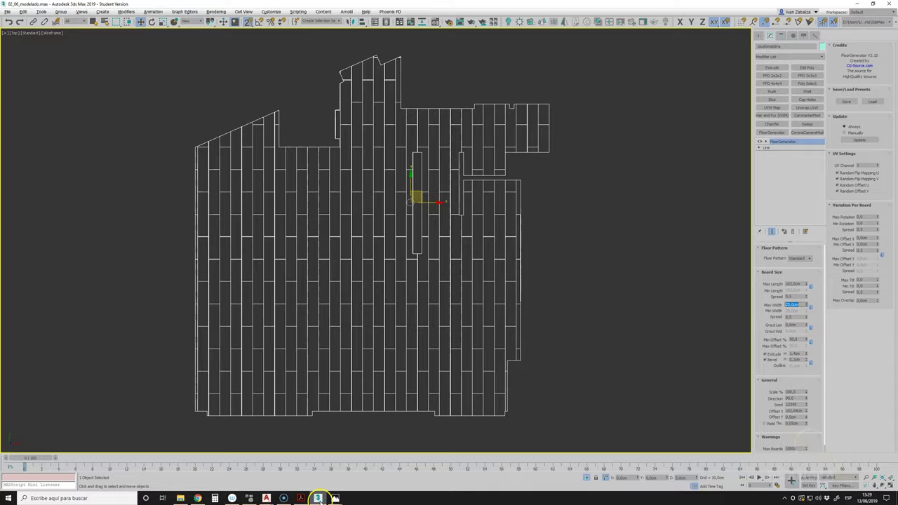
Recheck the Whistler plank sizes and return to the 3ds Max plank settings.
click(198, 497)
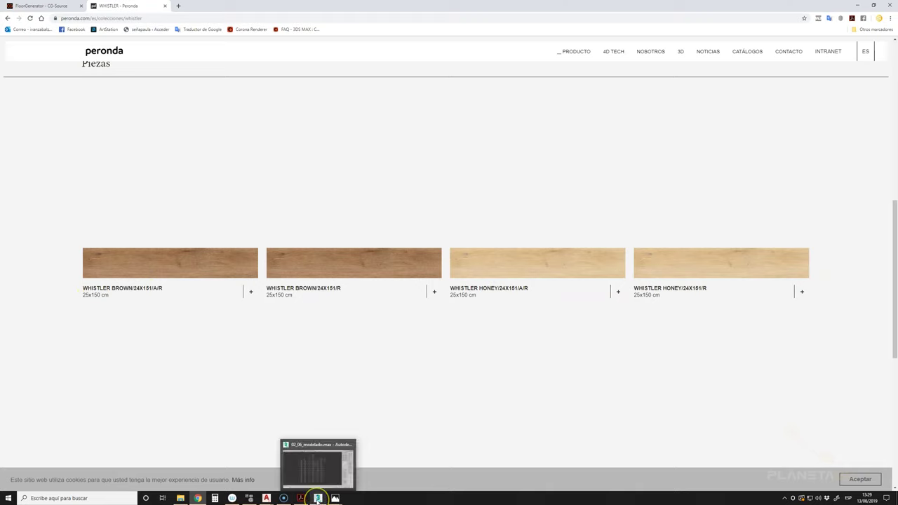
mouse_move(318, 498)
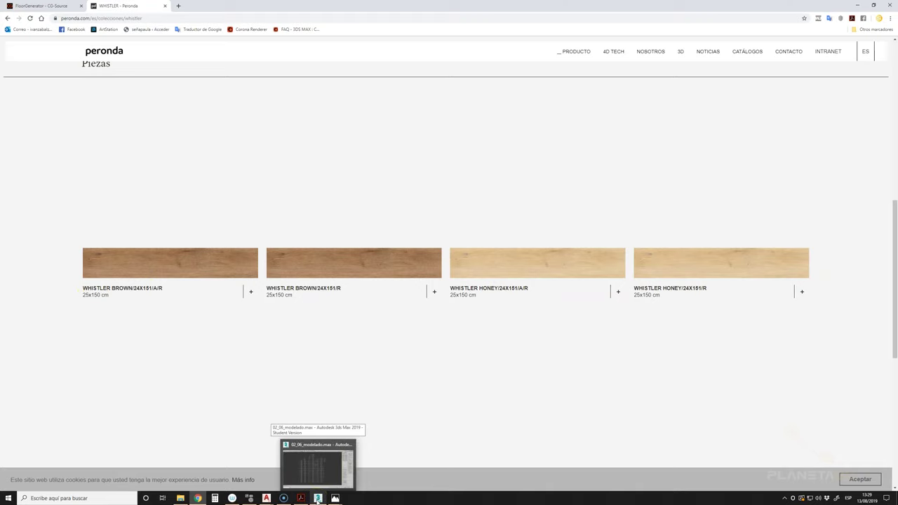
click(328, 480)
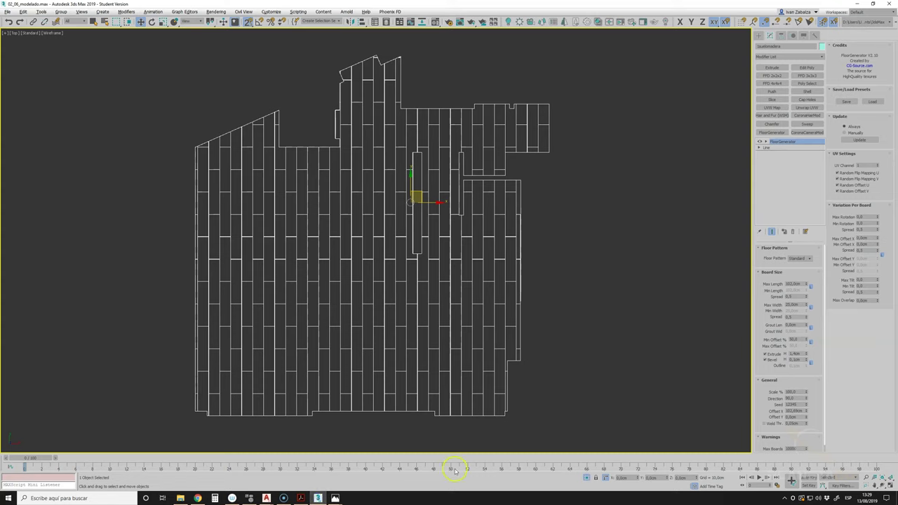
click(800, 298)
Set plank Min Length to 140 cm and Max Length to 160 cm.
drag(803, 284, 729, 287)
key(Return)
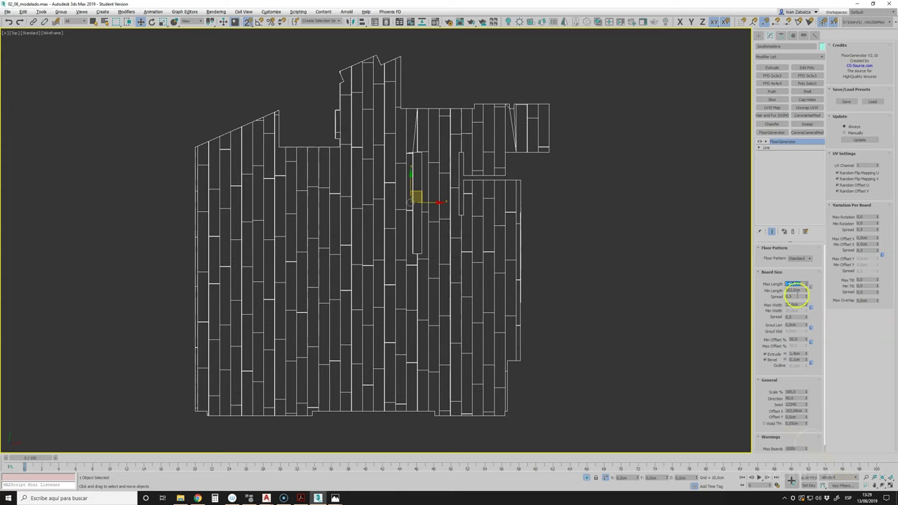
drag(799, 291, 757, 291)
key(Return)
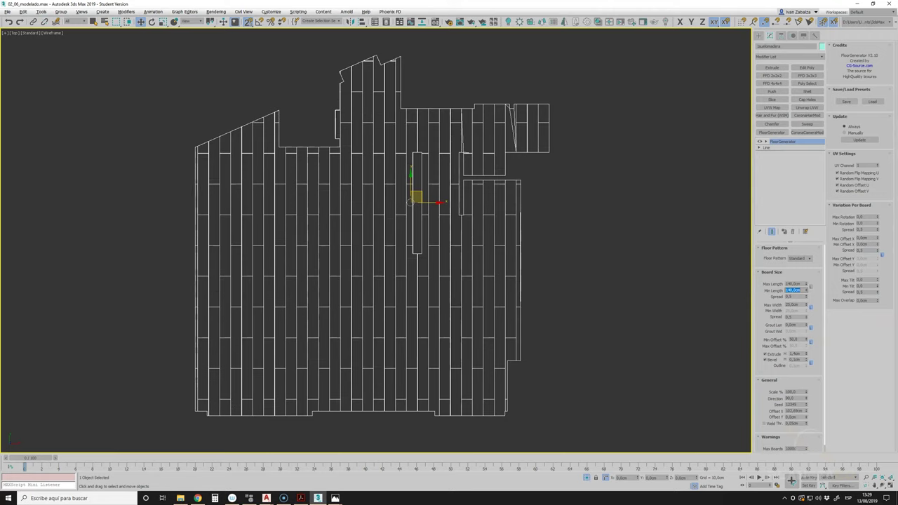
drag(793, 283, 738, 283)
text(160)
key(Return)
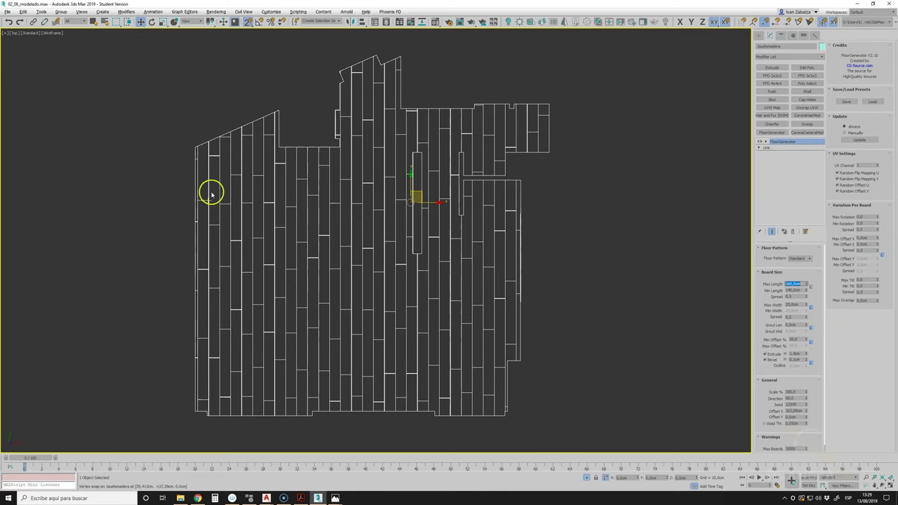
Shift the plank pattern's X and Y offsets, Y to about 15,4 cm.
scroll(199, 148, up, 2)
scroll(197, 143, up, 5)
scroll(194, 140, down, 3)
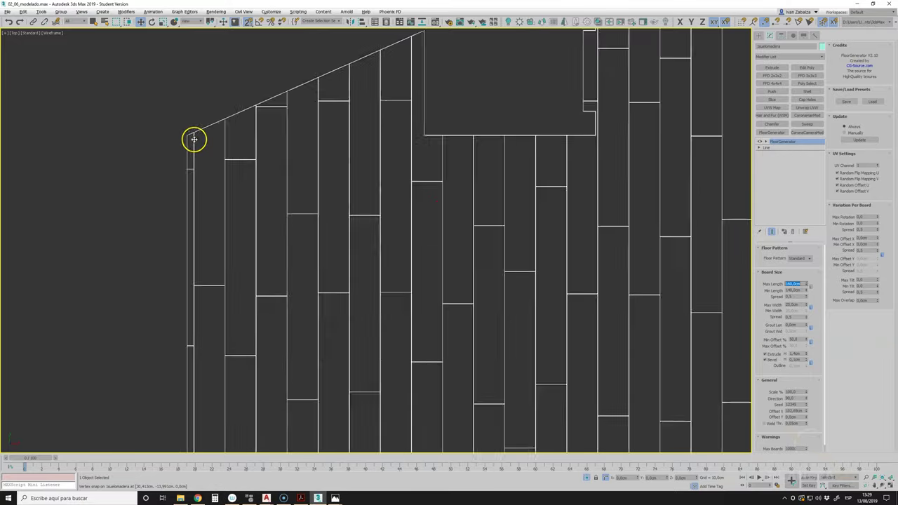
scroll(194, 140, down, 4)
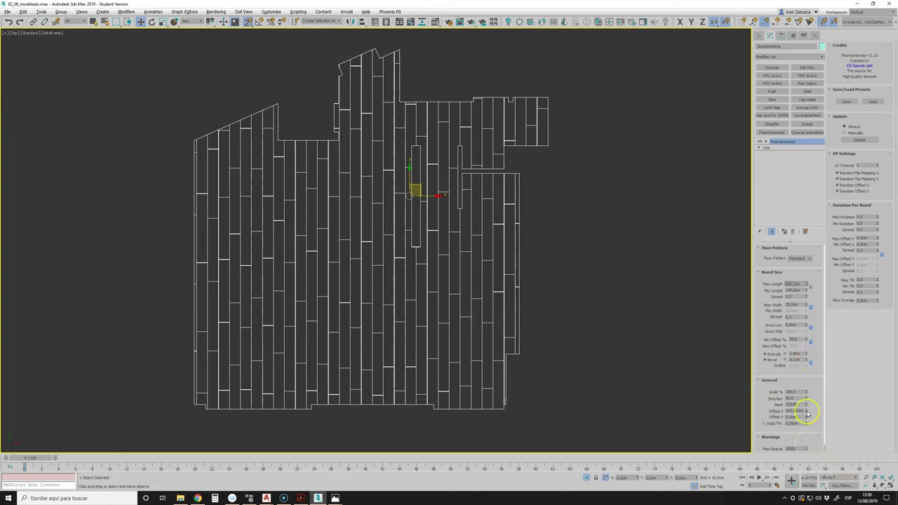
drag(807, 414, 811, 465)
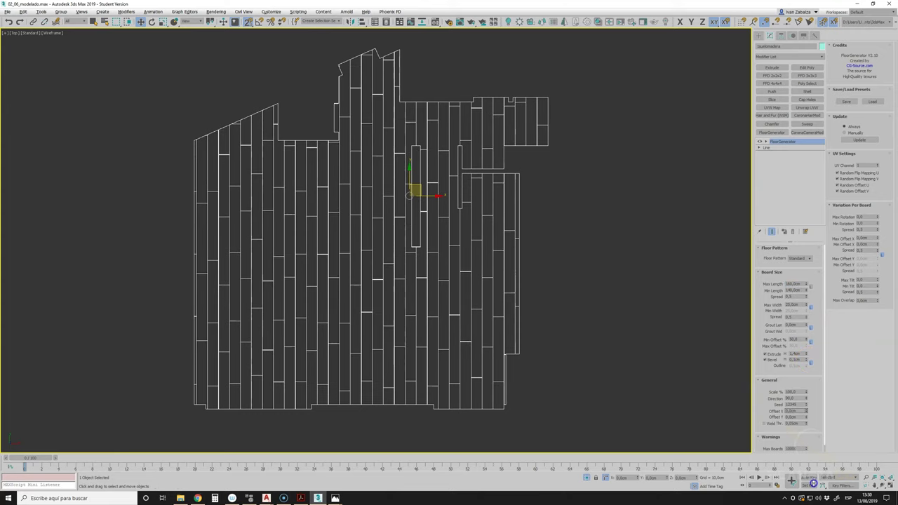
mouse_move(806, 419)
mouse_down()
mouse_move(764, 221)
mouse_move(750, 39)
mouse_move(755, 221)
mouse_up()
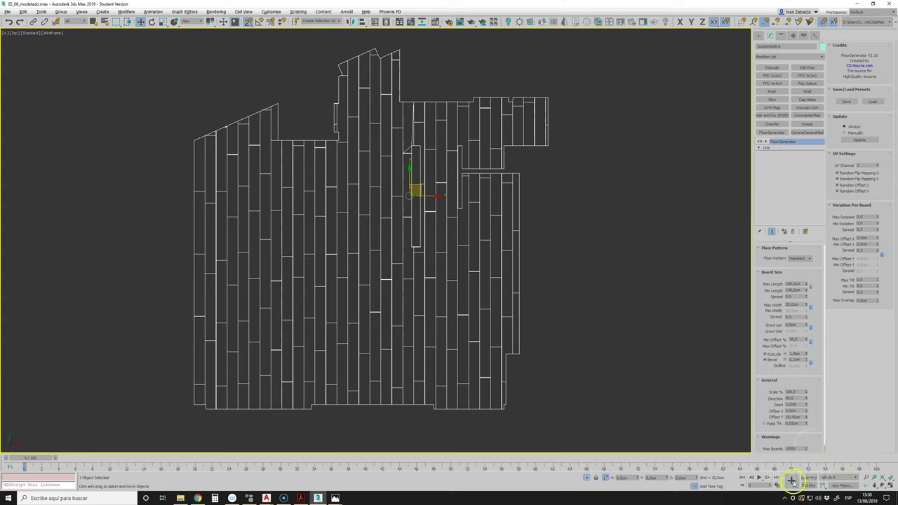
Return to four views and fine-tune the plank Offset Y to 17.46 cm.
click(889, 485)
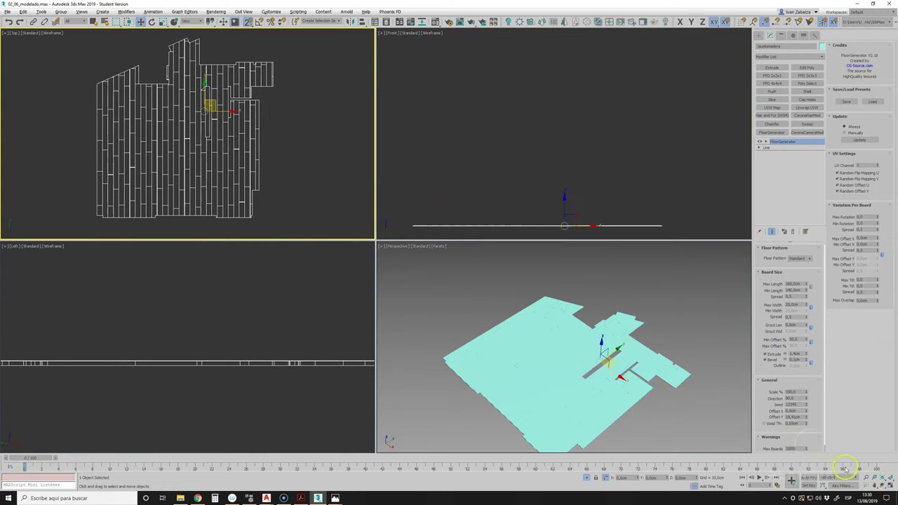
scroll(563, 383, up, 5)
scroll(564, 383, up, 2)
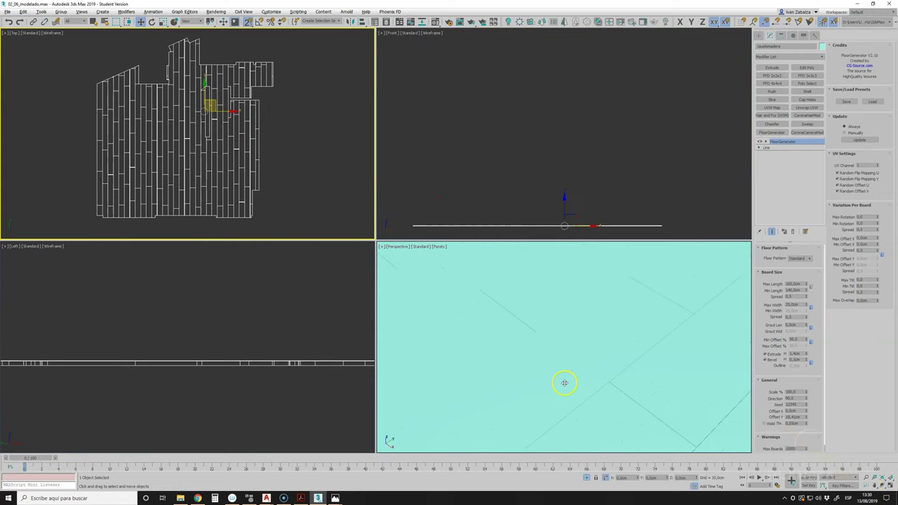
scroll(564, 384, down, 5)
scroll(203, 92, up, 2)
scroll(210, 116, up, 2)
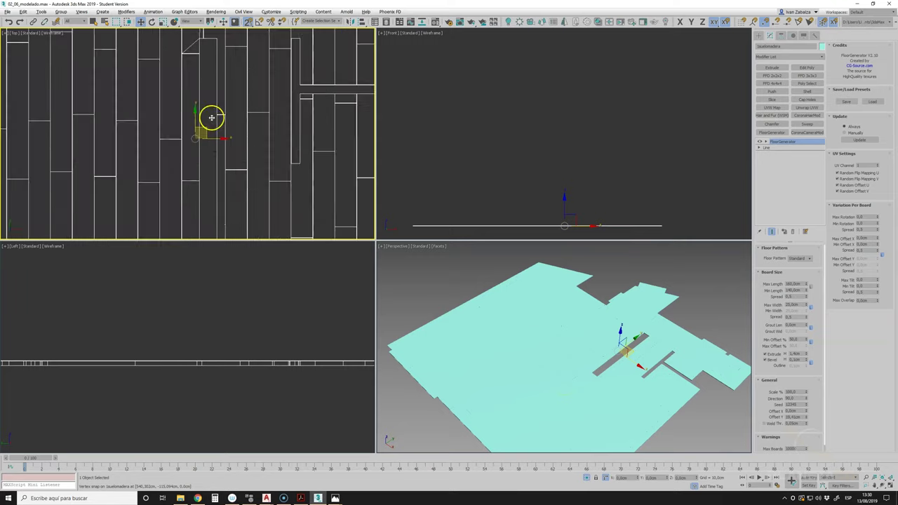
scroll(233, 190, up, 2)
scroll(222, 168, up, 2)
scroll(221, 161, up, 2)
scroll(224, 159, down, 3)
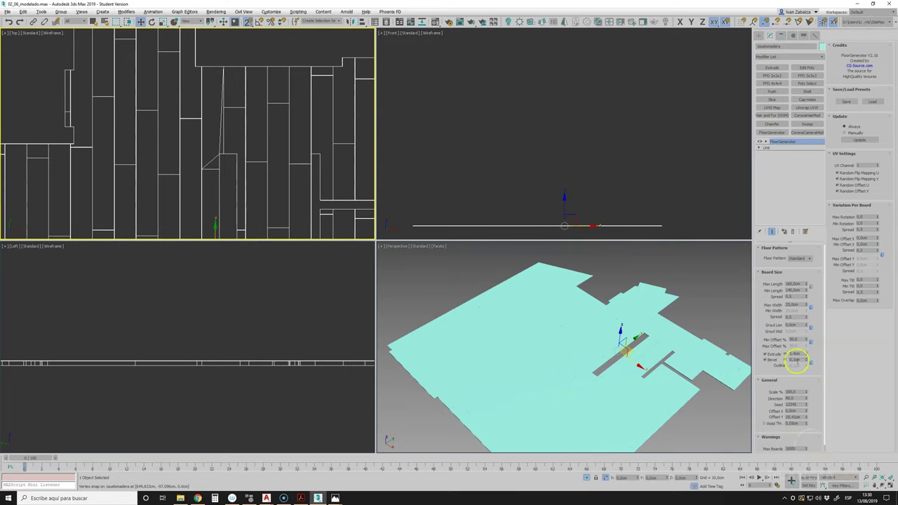
scroll(270, 163, down, 2)
scroll(261, 161, up, 4)
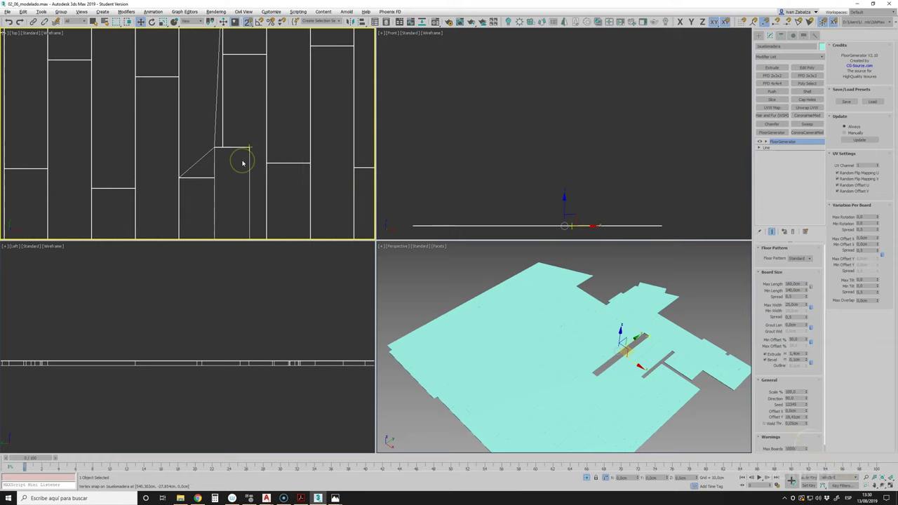
drag(211, 149, 214, 148)
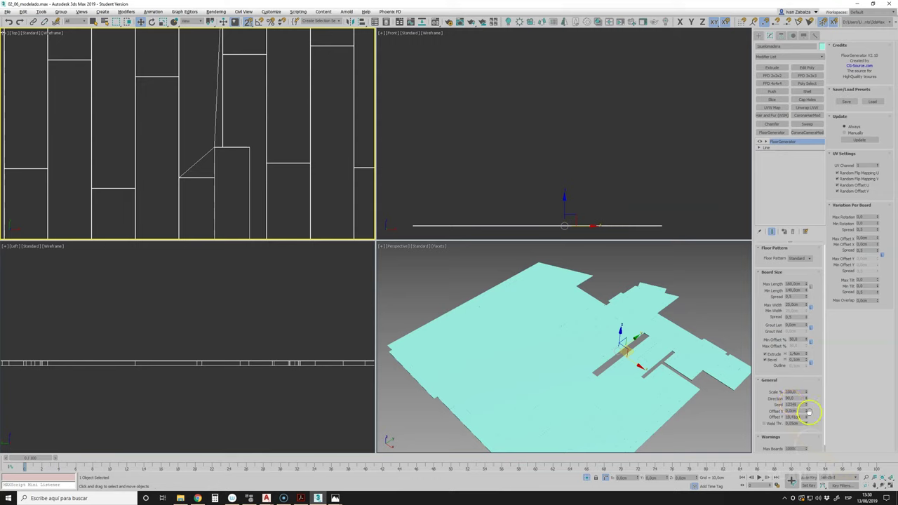
drag(807, 419, 800, 376)
Zoom and pan the top view to recentre the floor layout.
scroll(200, 181, down, 3)
scroll(201, 181, down, 2)
scroll(200, 180, down, 2)
scroll(115, 198, up, 1)
scroll(241, 128, up, 2)
scroll(258, 88, up, 2)
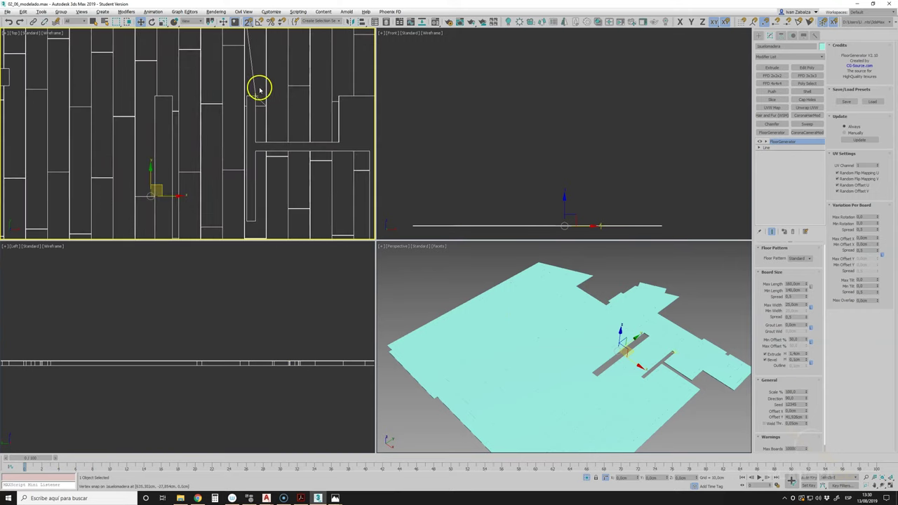
scroll(259, 87, down, 3)
scroll(220, 91, up, 1)
scroll(220, 91, up, 1)
scroll(243, 150, up, 1)
scroll(279, 130, up, 2)
scroll(280, 129, down, 3)
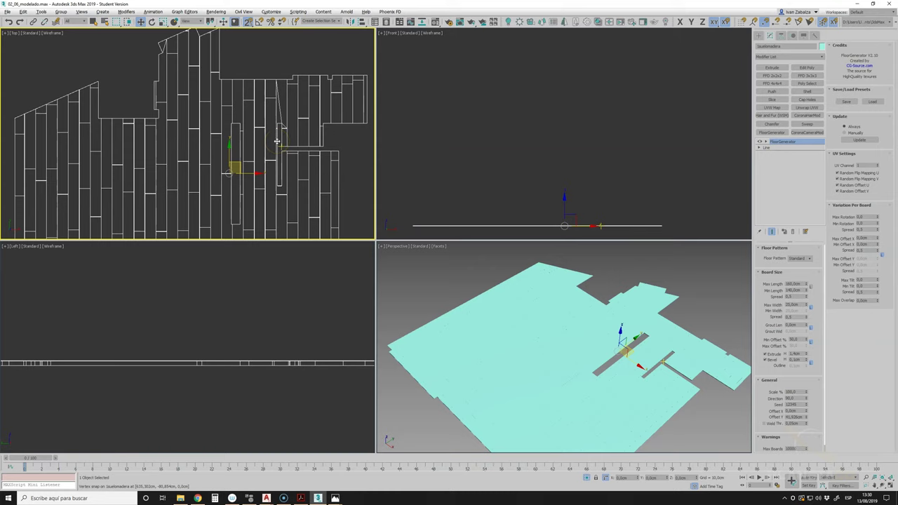
scroll(279, 144, down, 2)
scroll(281, 148, down, 1)
middle_drag(266, 110, 256, 121)
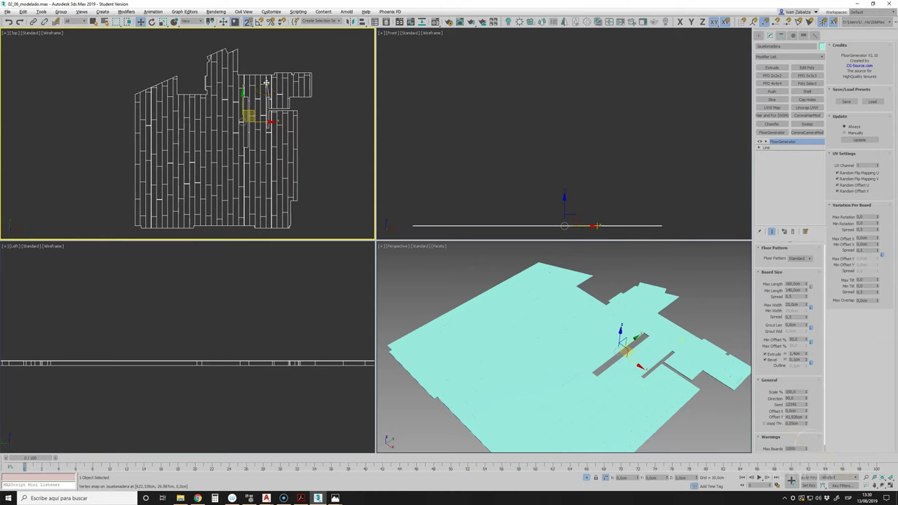
scroll(280, 94, up, 2)
scroll(246, 86, up, 2)
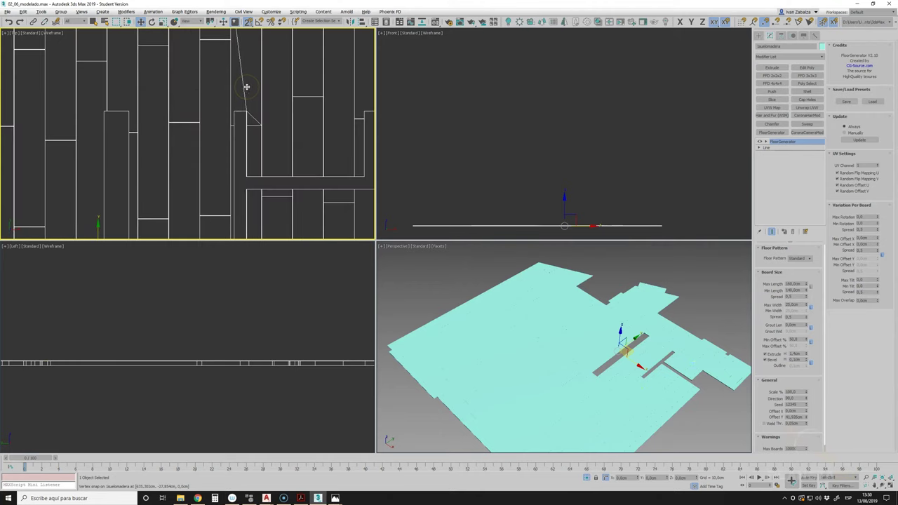
scroll(248, 94, down, 1)
scroll(258, 120, down, 3)
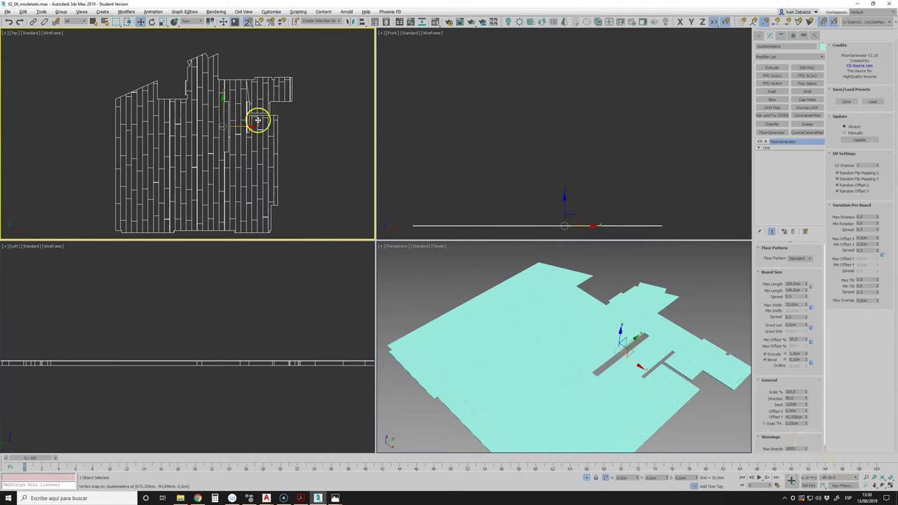
middle_drag(257, 121, 255, 114)
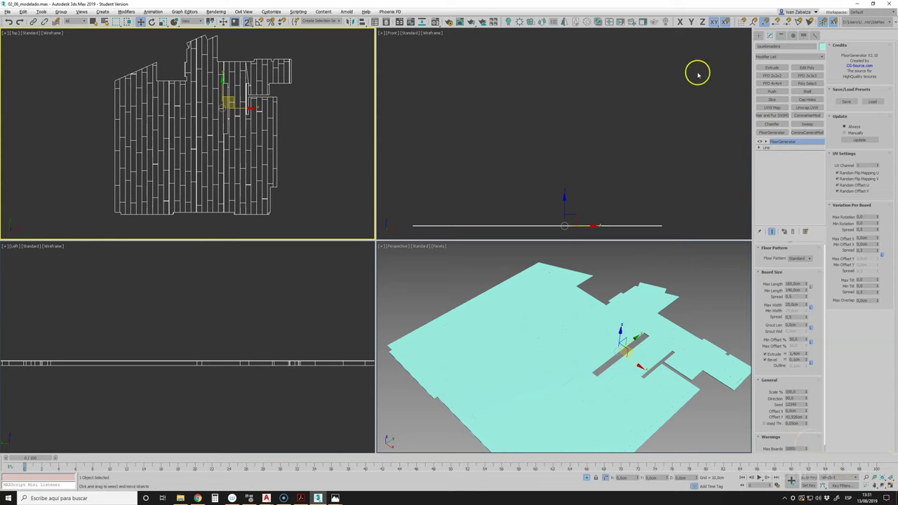
Unhide the walls from the Display panel.
click(803, 36)
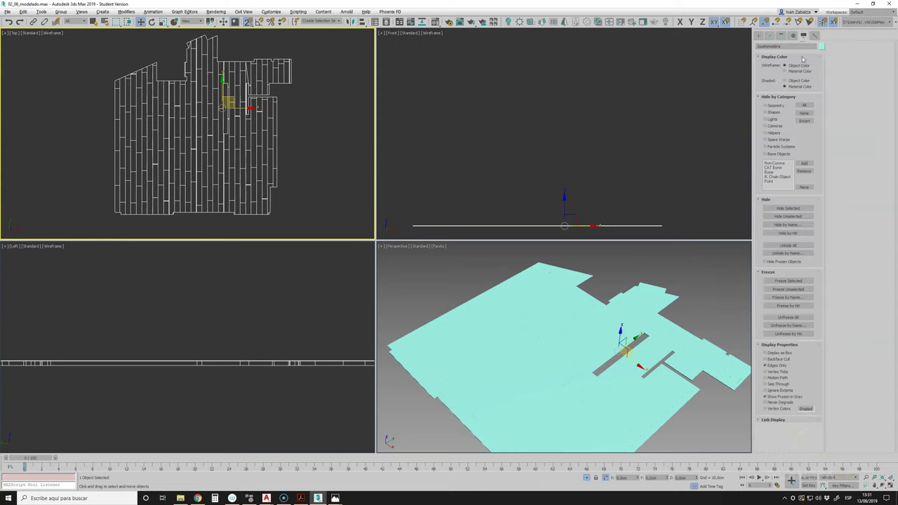
click(587, 478)
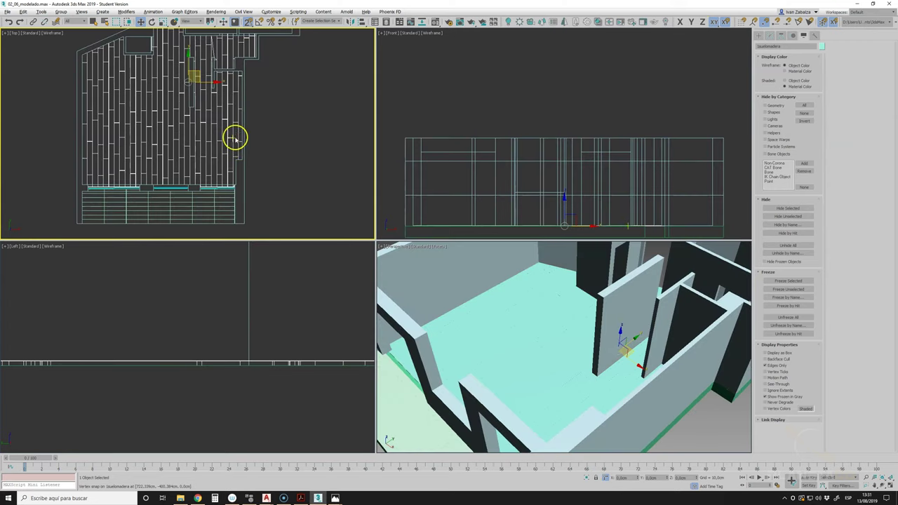
scroll(239, 154, up, 2)
scroll(244, 165, up, 2)
scroll(235, 156, up, 2)
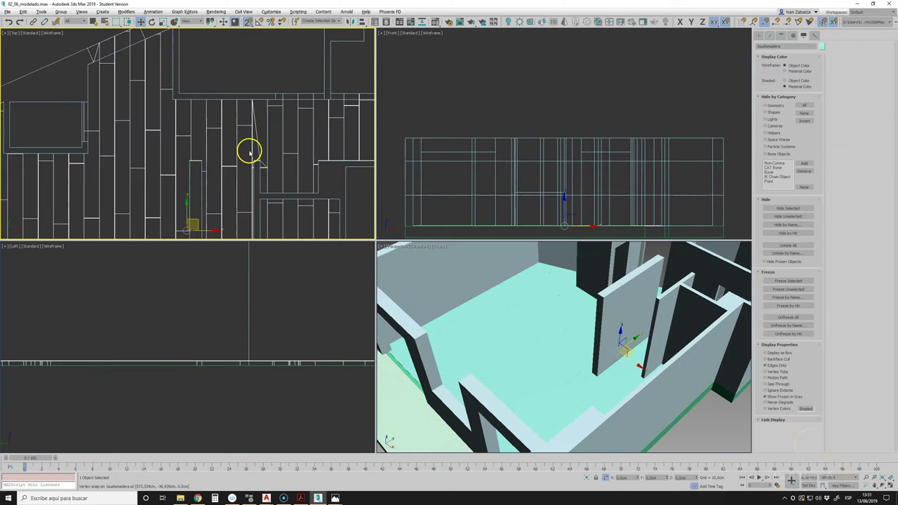
scroll(113, 127, up, 2)
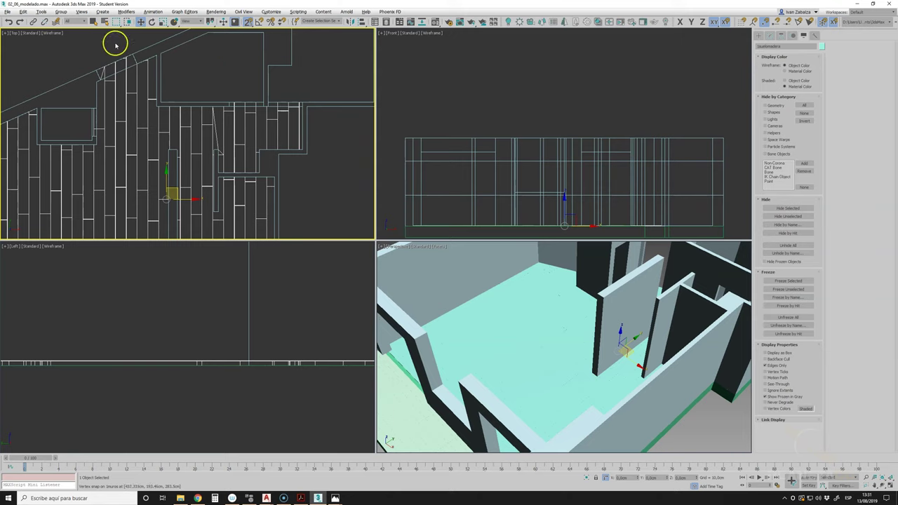
Shade the top view with Facets and select the purple wet-area floor for modifying.
click(55, 33)
click(75, 47)
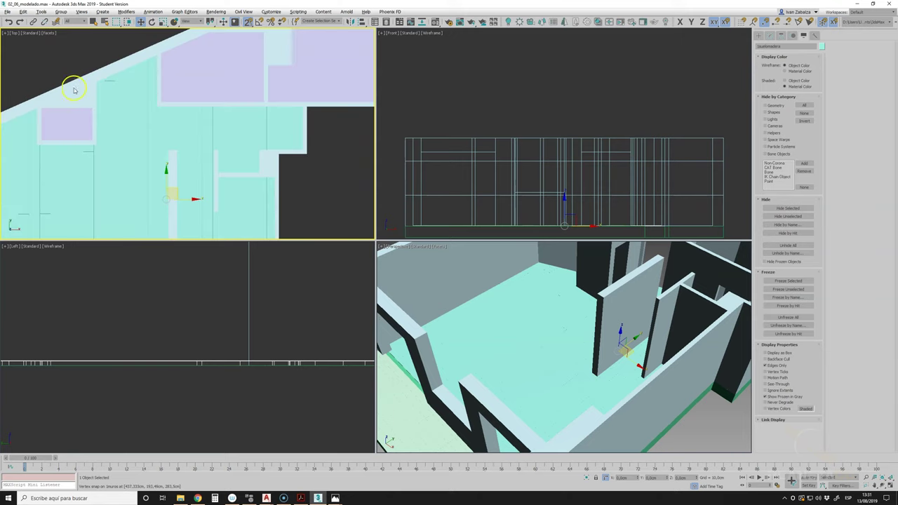
click(67, 123)
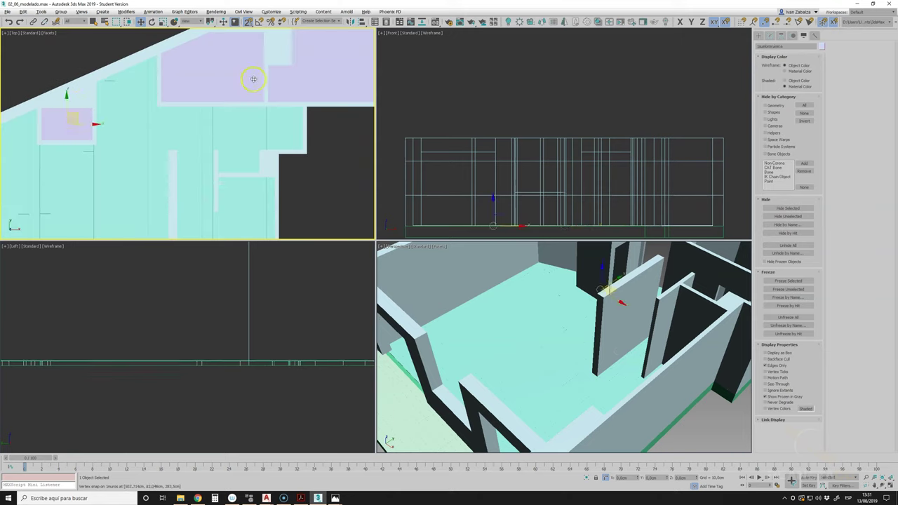
click(772, 35)
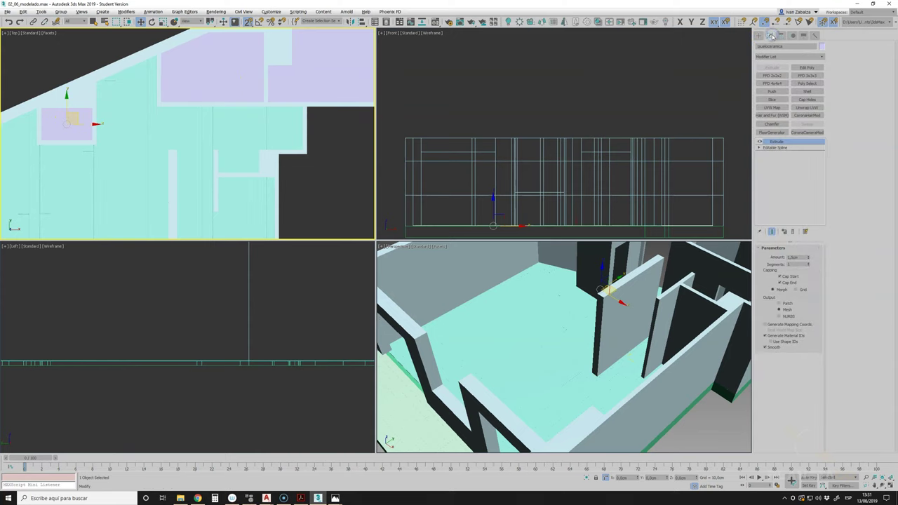
Delete the wet-area floor's Extrude modifier and apply FloorGenerator.
click(759, 142)
click(759, 142)
click(760, 143)
click(794, 230)
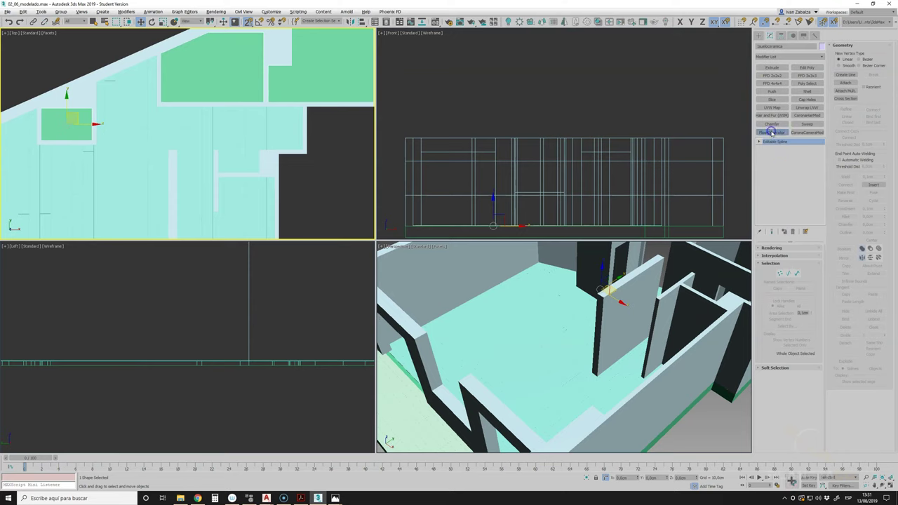
click(773, 133)
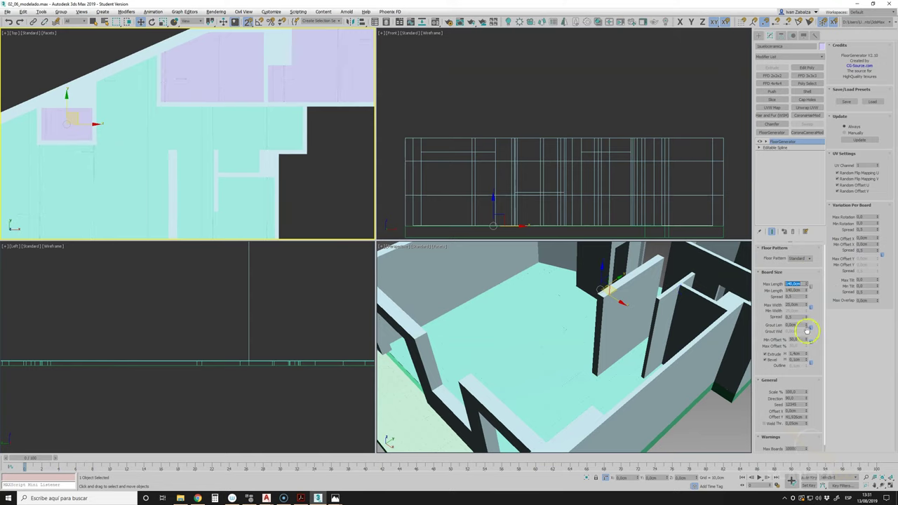
Set tile Max Length and Max Width to 40 cm and Min Offset to 0%.
double_click(790, 290)
double_click(801, 289)
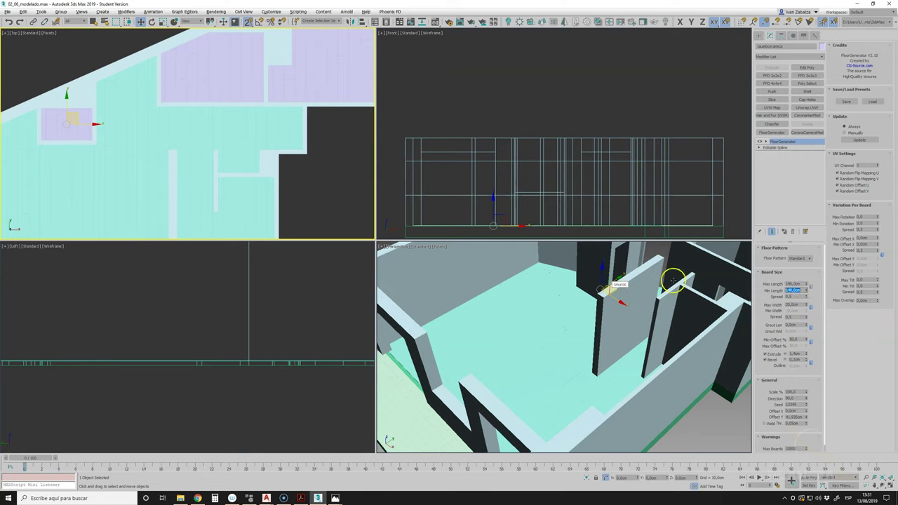
click(798, 290)
double_click(795, 283)
text(40)
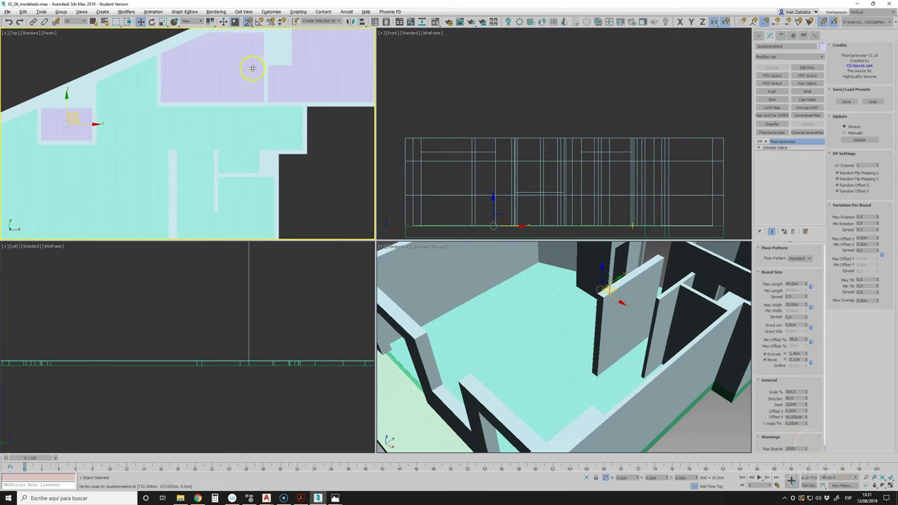
click(797, 305)
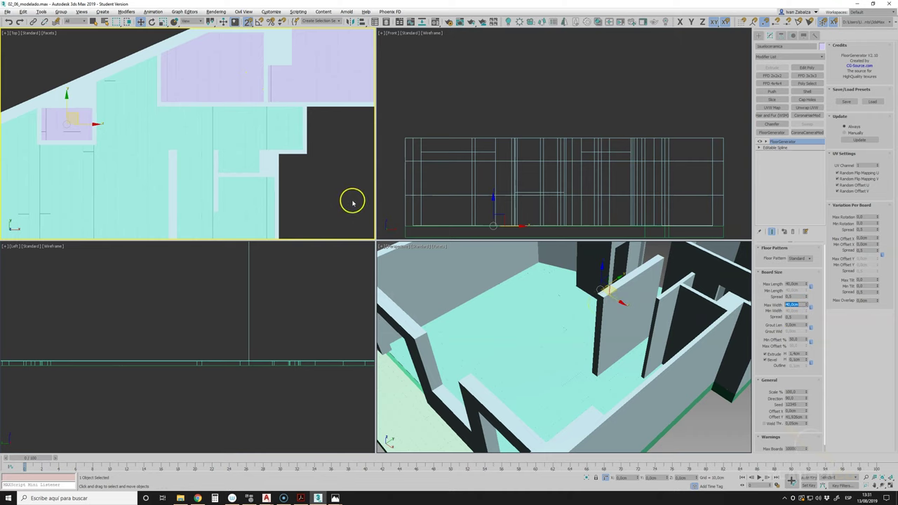
scroll(242, 98, up, 3)
scroll(231, 119, down, 3)
scroll(220, 140, up, 2)
scroll(220, 140, down, 2)
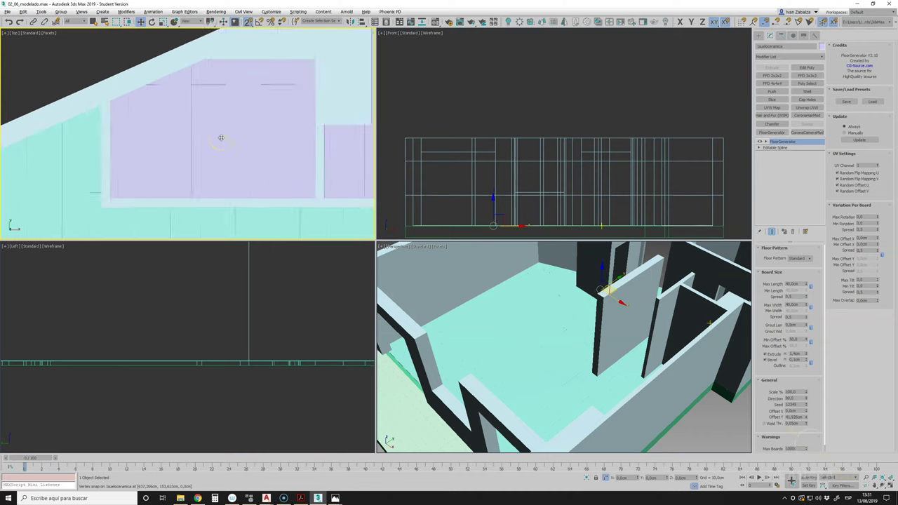
scroll(218, 140, down, 1)
click(807, 342)
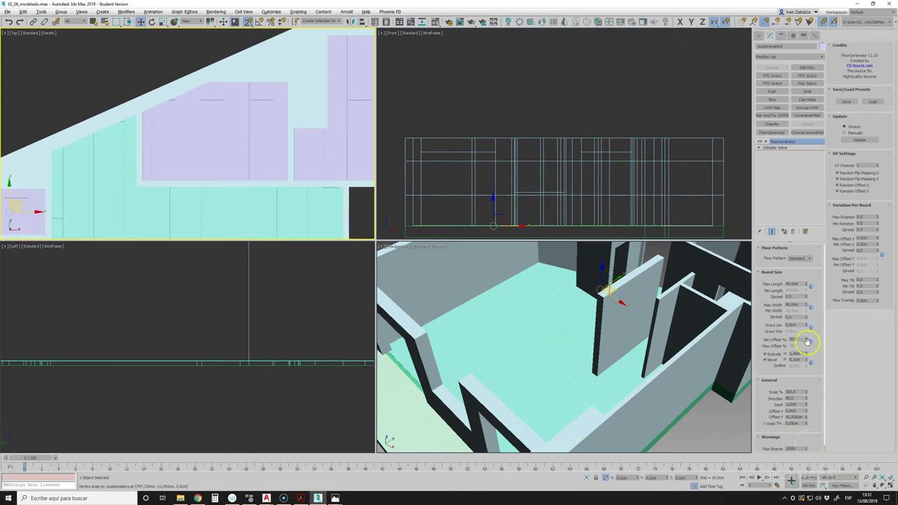
drag(807, 342, 808, 453)
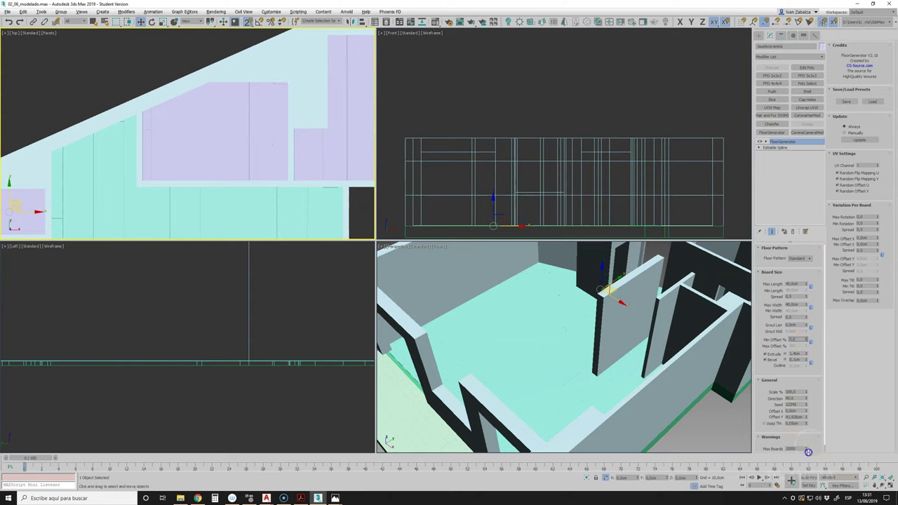
Change the wet-area floor's object colour to green.
click(822, 46)
click(430, 230)
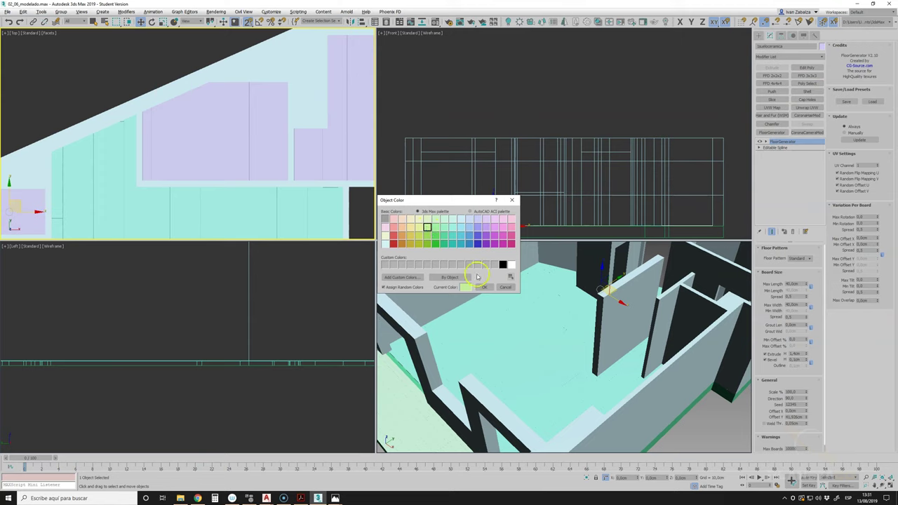
click(484, 287)
scroll(296, 167, up, 3)
scroll(240, 154, down, 2)
scroll(241, 153, up, 2)
scroll(240, 153, down, 2)
scroll(274, 185, up, 2)
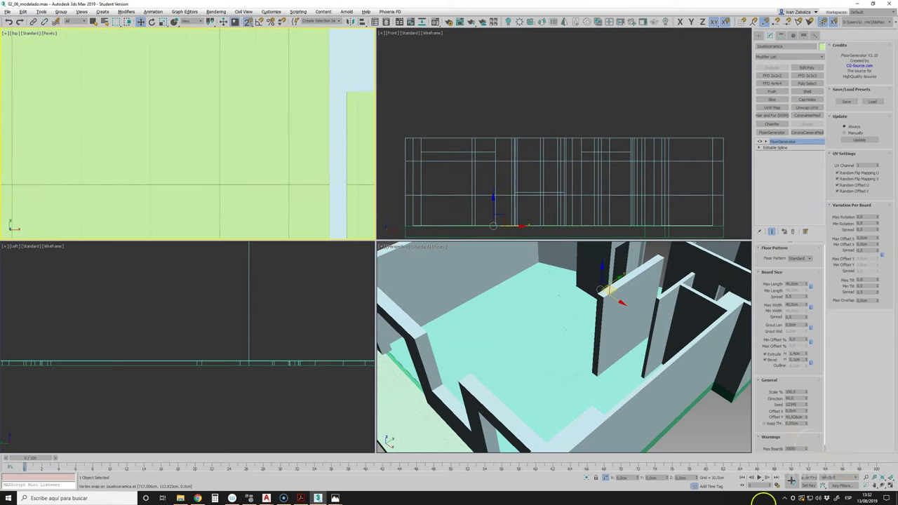
Test wider grout joints, restore them to thin seams, and return to four views.
click(889, 485)
scroll(533, 260, up, 2)
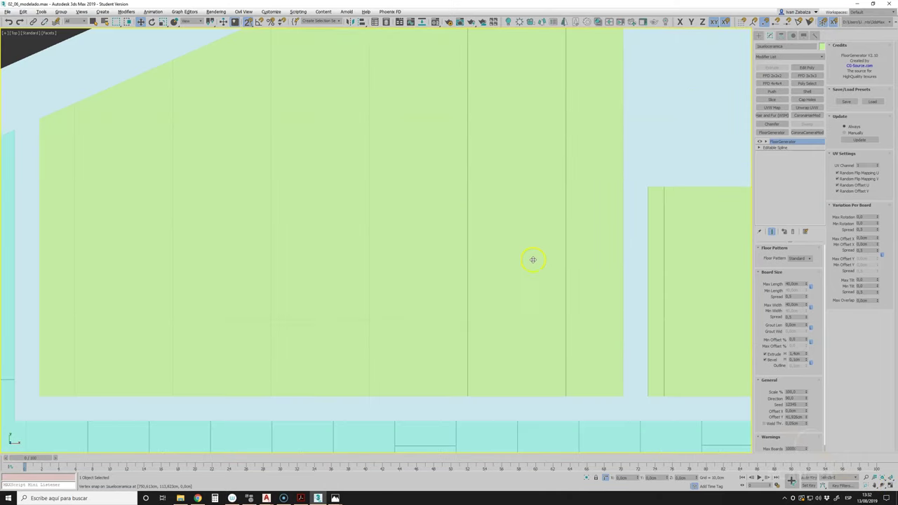
scroll(514, 258, down, 1)
scroll(503, 257, up, 3)
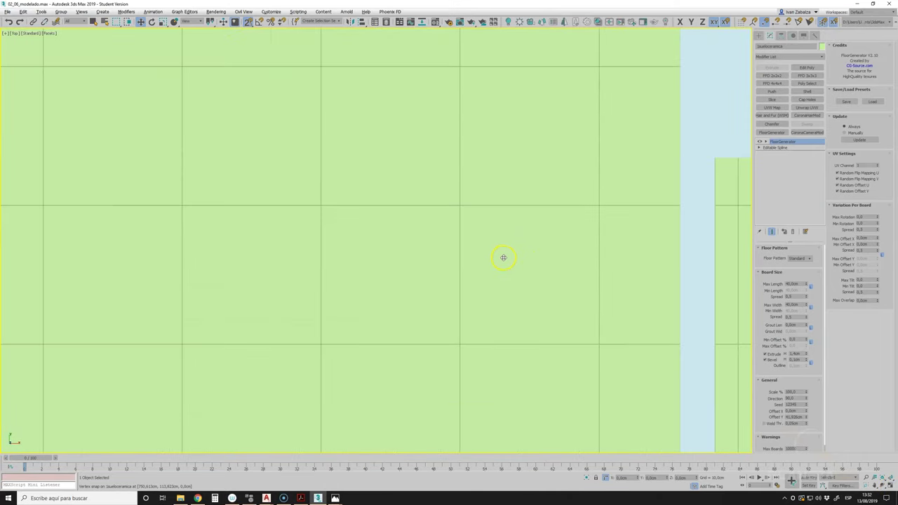
scroll(503, 258, down, 2)
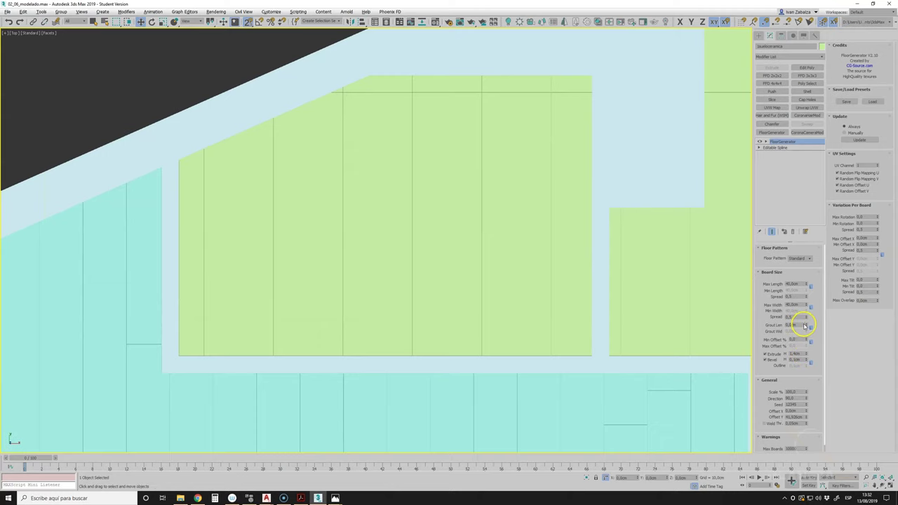
drag(807, 327, 815, 256)
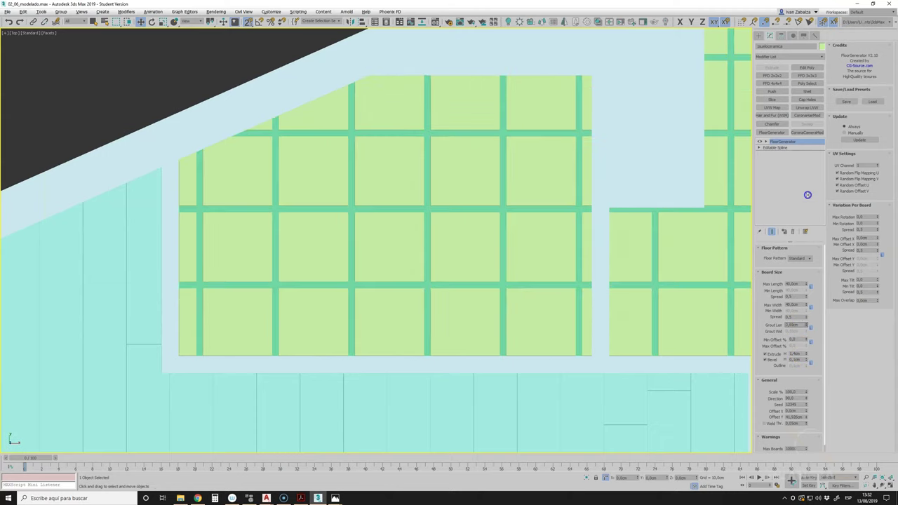
drag(810, 326, 816, 341)
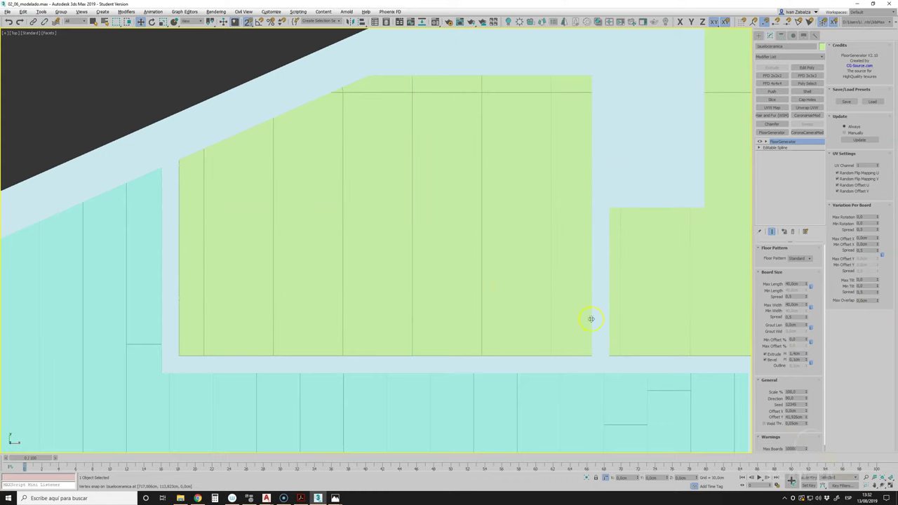
scroll(459, 264, up, 2)
scroll(499, 218, up, 2)
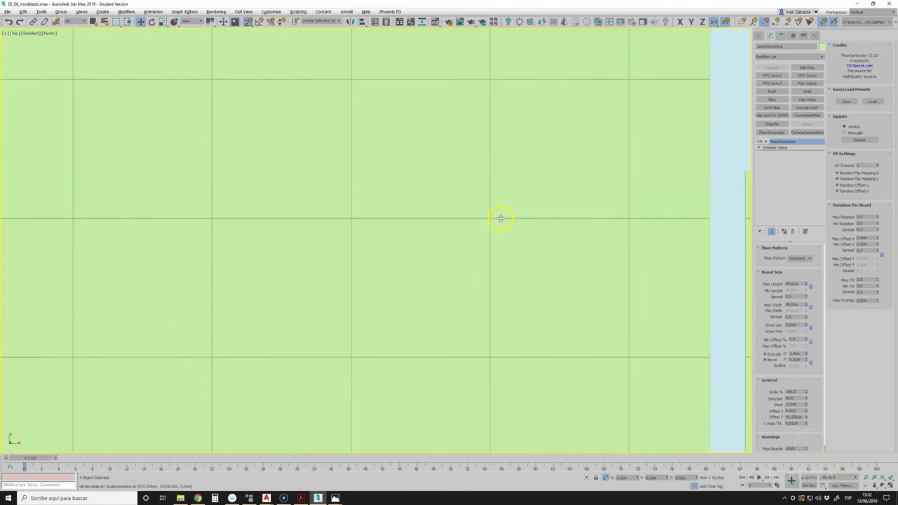
scroll(500, 219, down, 2)
middle_drag(501, 218, 481, 218)
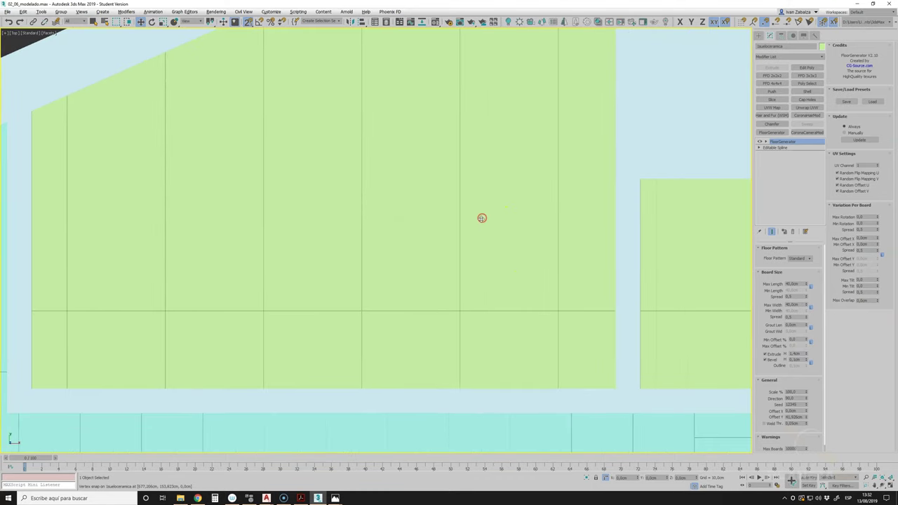
click(885, 485)
scroll(645, 379, down, 4)
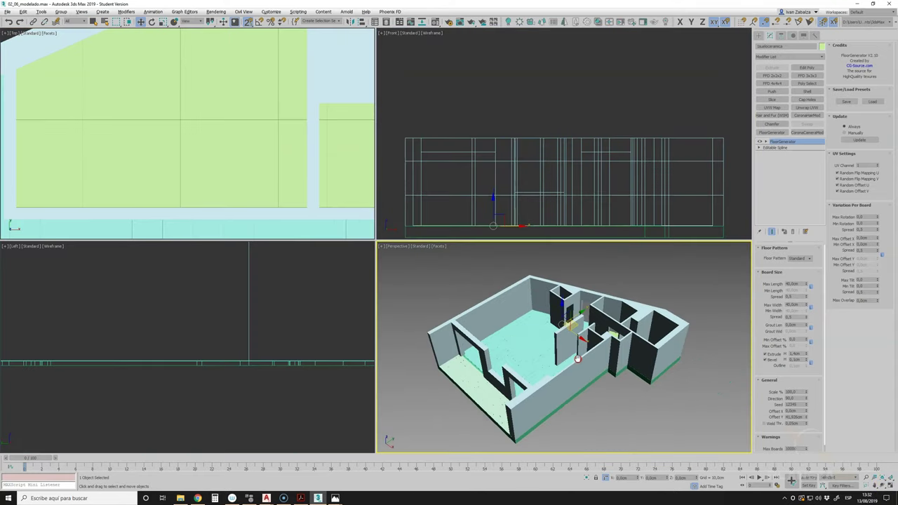
middle_drag(571, 357, 567, 337)
scroll(568, 337, up, 2)
scroll(555, 341, down, 2)
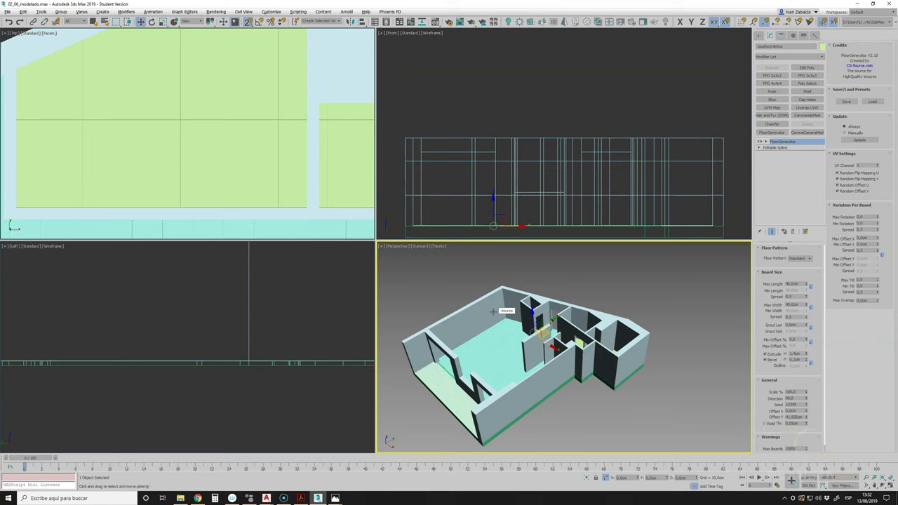
scroll(202, 363, up, 1)
scroll(120, 370, up, 1)
scroll(111, 375, up, 1)
scroll(131, 372, up, 1)
scroll(130, 372, up, 1)
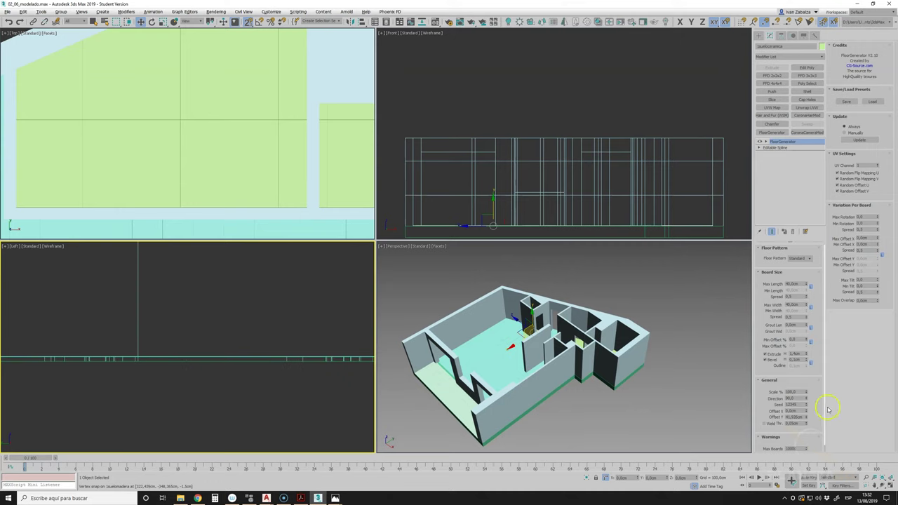
scroll(347, 384, up, 1)
scroll(302, 382, up, 1)
scroll(210, 379, up, 2)
scroll(176, 375, up, 1)
scroll(218, 370, up, 1)
scroll(237, 370, up, 1)
scroll(210, 361, up, 1)
scroll(196, 365, up, 1)
scroll(184, 374, up, 1)
drag(179, 376, 149, 380)
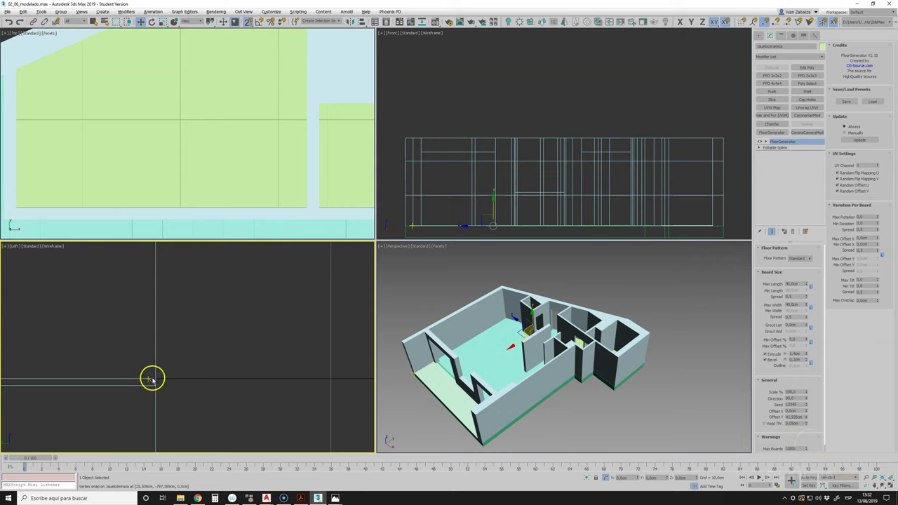
scroll(148, 380, down, 2)
scroll(148, 379, down, 3)
scroll(147, 380, down, 2)
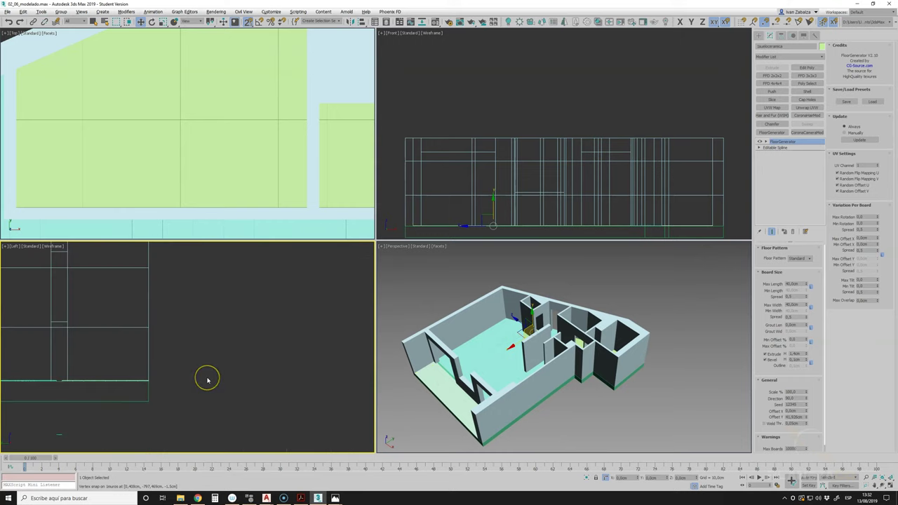